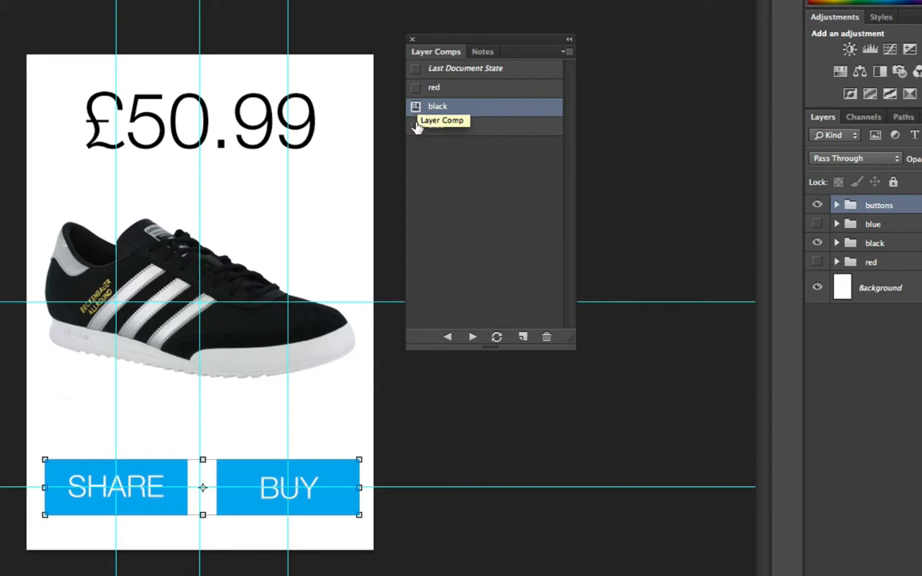
- Apply the blue layer comp to preview the blue shoe version of the layout, and select the red comp
{"action": "left_click", "coordinate": [415, 125]}
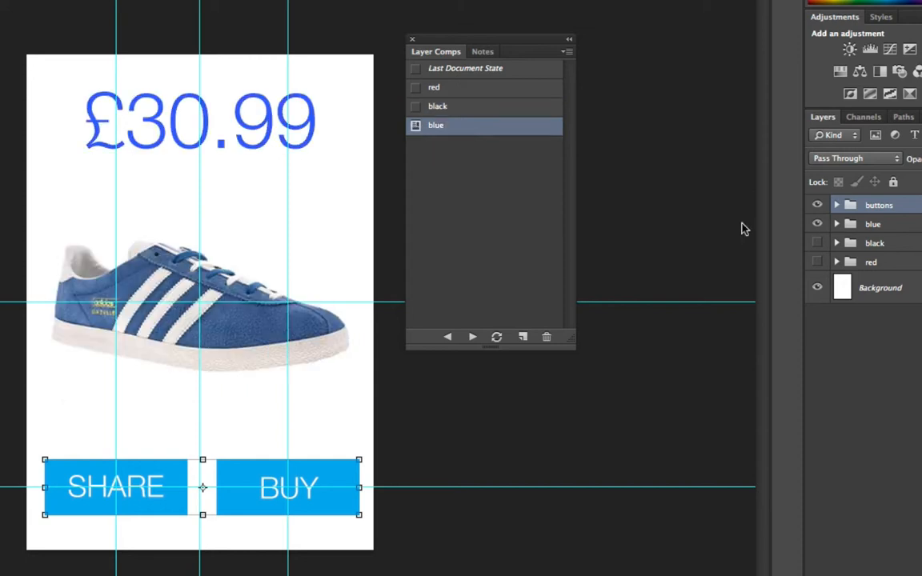
{"action": "left_click", "coordinate": [458, 109]}
{"action": "left_click", "coordinate": [460, 88]}
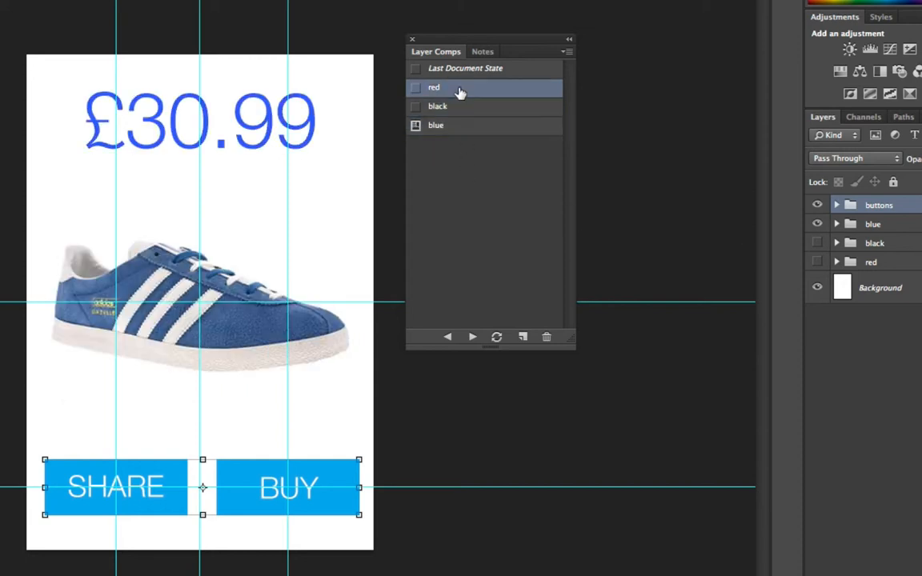
- Float and lengthen the Layers panel, and inspect the contents of the buttons, blue, black and red groups
{"action": "left_click_drag", "start_coordinate": [824, 118], "coordinate": [615, 40]}
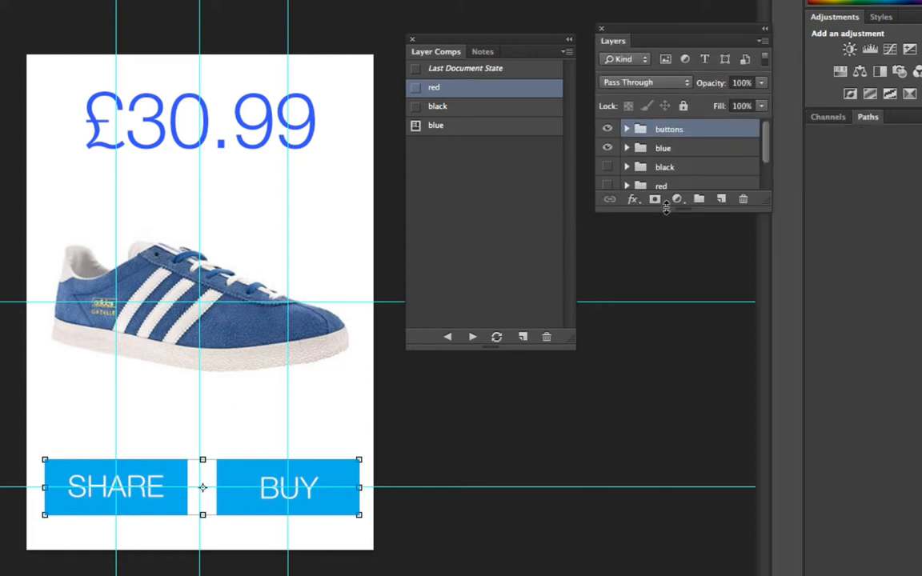
{"action": "left_click_drag", "start_coordinate": [665, 208], "coordinate": [657, 548]}
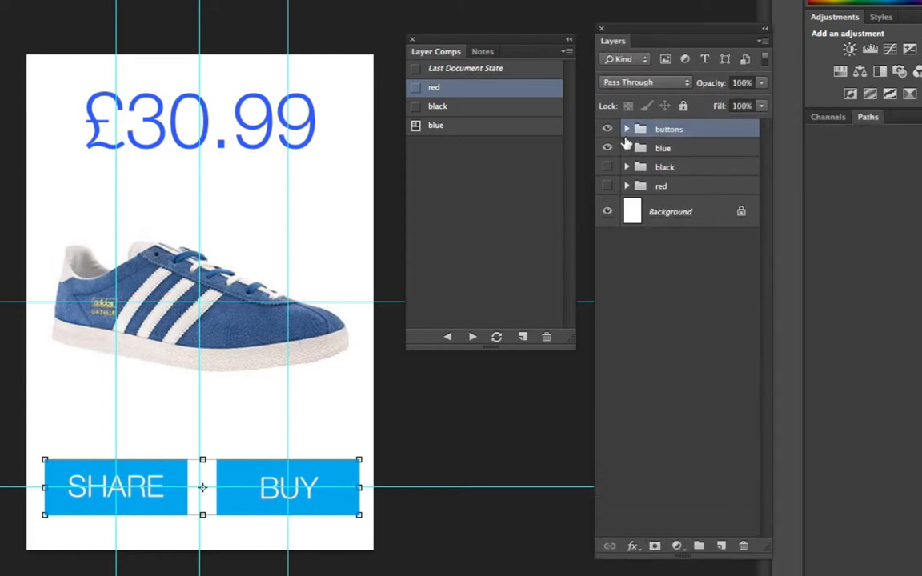
{"action": "left_click", "coordinate": [626, 129]}
{"action": "left_click", "coordinate": [627, 277]}
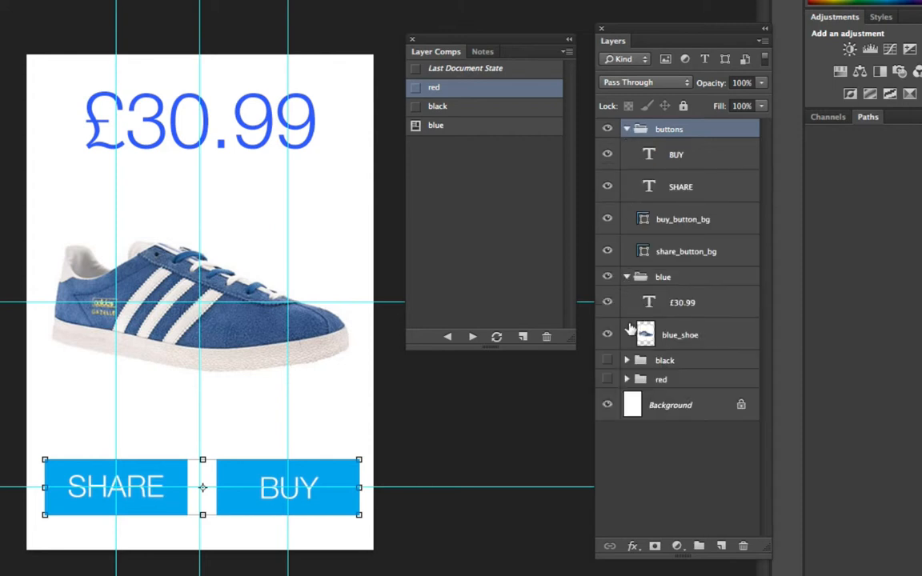
{"action": "left_click", "coordinate": [627, 361]}
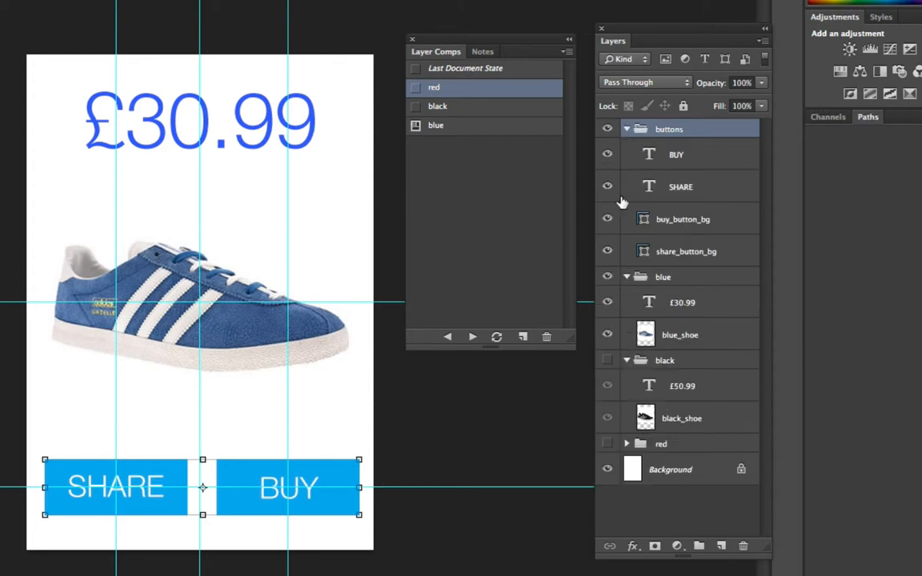
{"action": "left_click", "coordinate": [627, 129]}
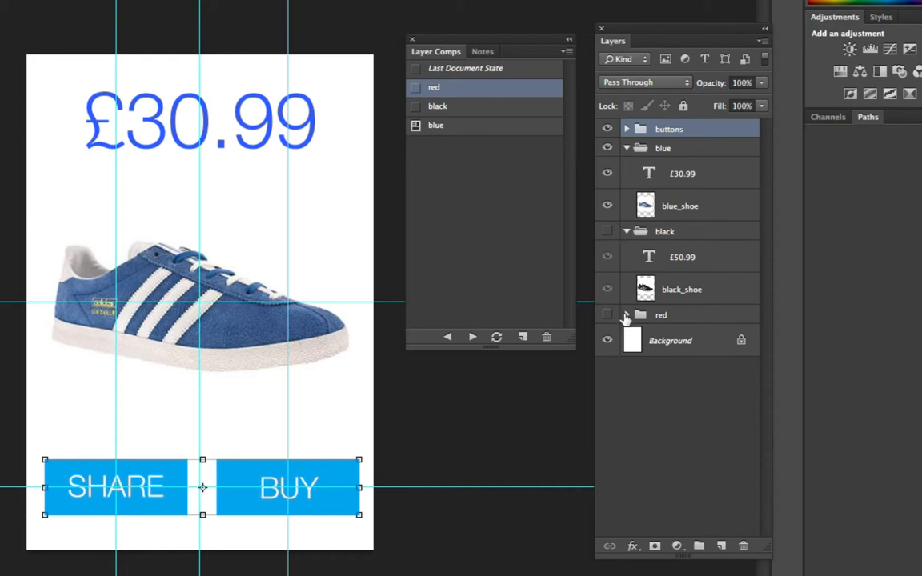
{"action": "left_click", "coordinate": [626, 315]}
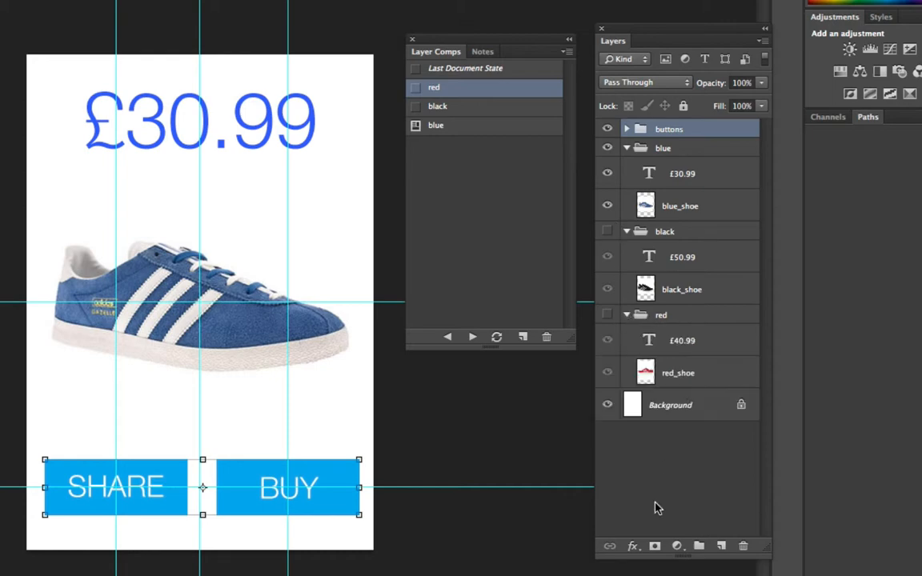
- Switch between the red, black and blue layer comps to compare which groups each one shows
{"action": "left_click", "coordinate": [413, 106]}
{"action": "left_click", "coordinate": [415, 88]}
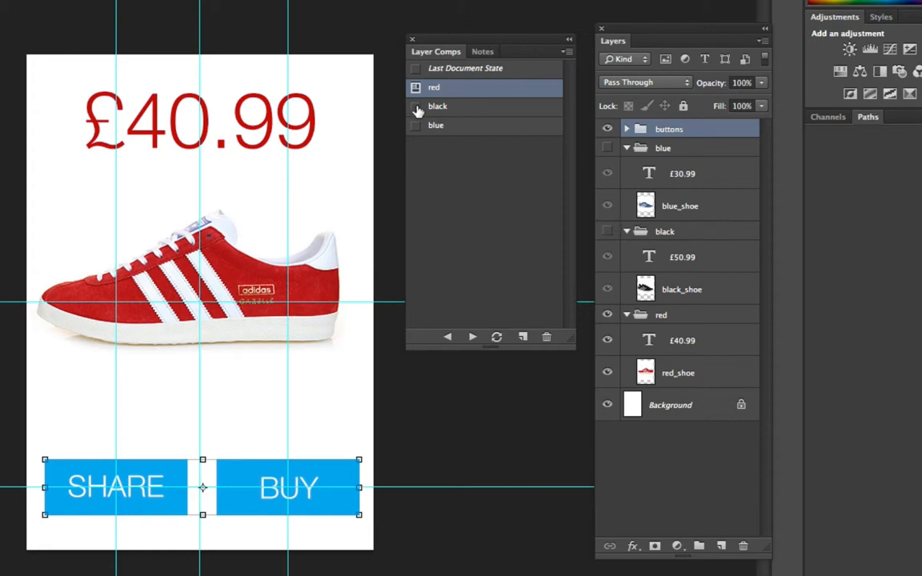
{"action": "left_click", "coordinate": [416, 108]}
{"action": "left_click", "coordinate": [415, 128]}
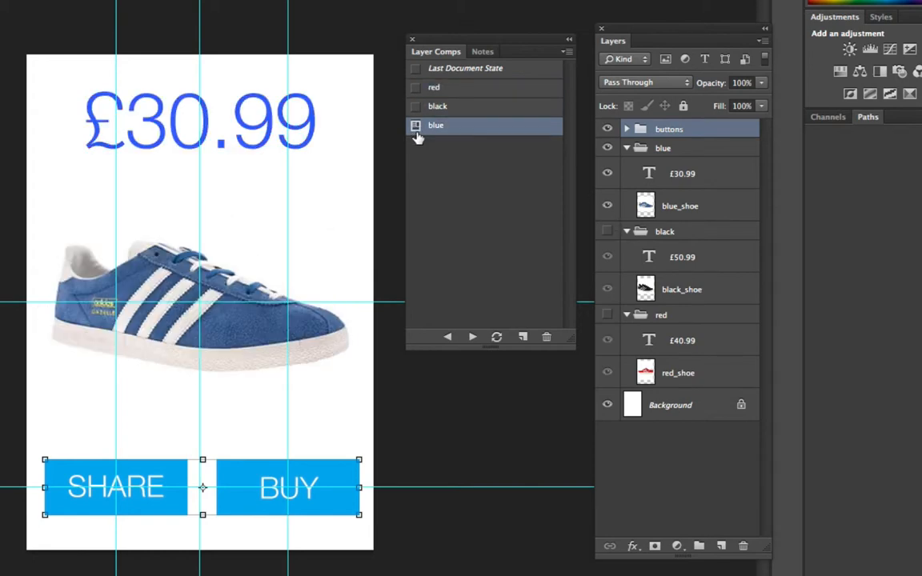
{"action": "left_click", "coordinate": [413, 88]}
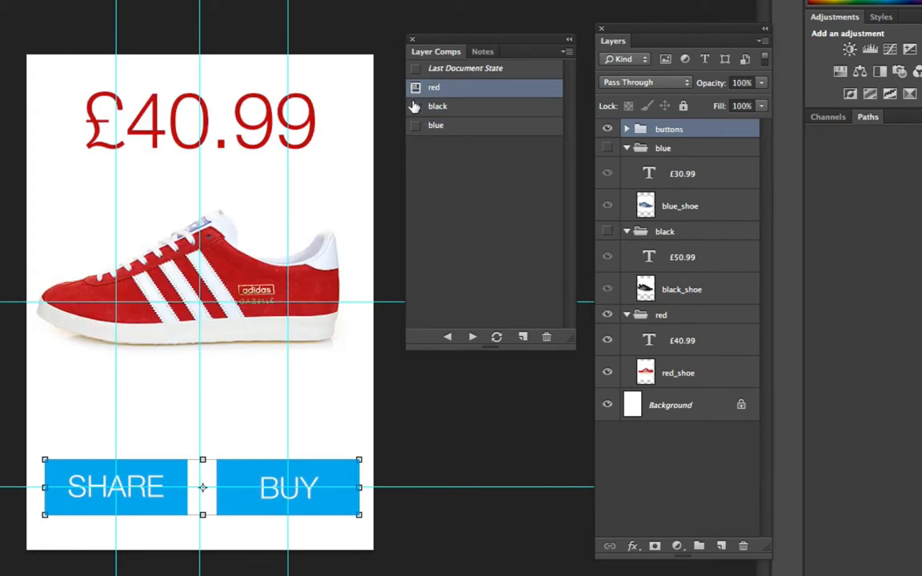
{"action": "left_click", "coordinate": [414, 106]}
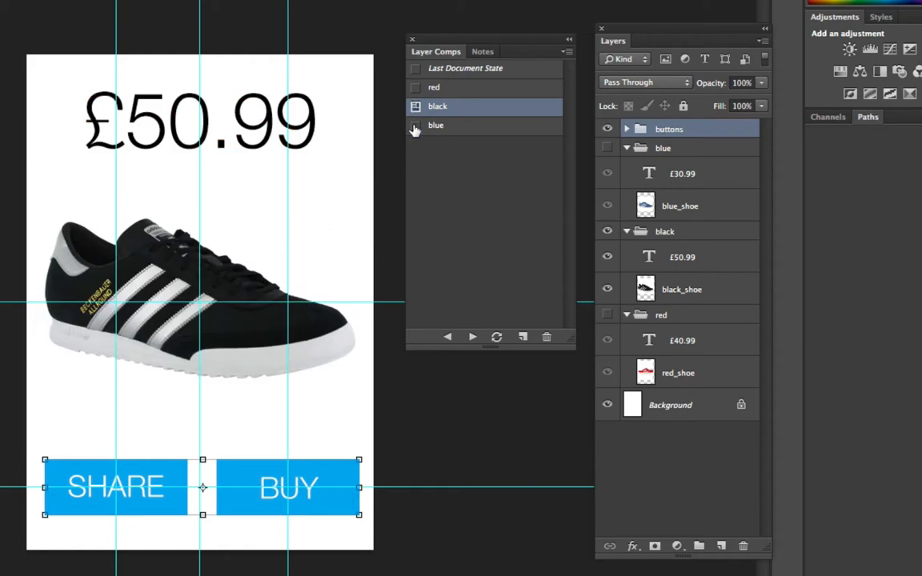
{"action": "left_click", "coordinate": [627, 314]}
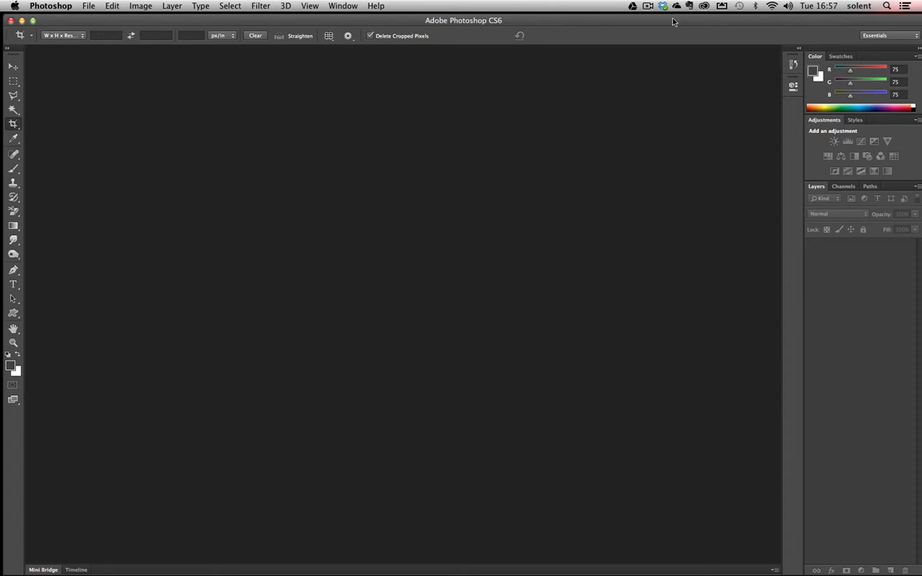
- Create a new document 420 pixels wide and 600 pixels high at 72 pixels/inch with a white background
{"action": "left_click", "coordinate": [88, 6]}
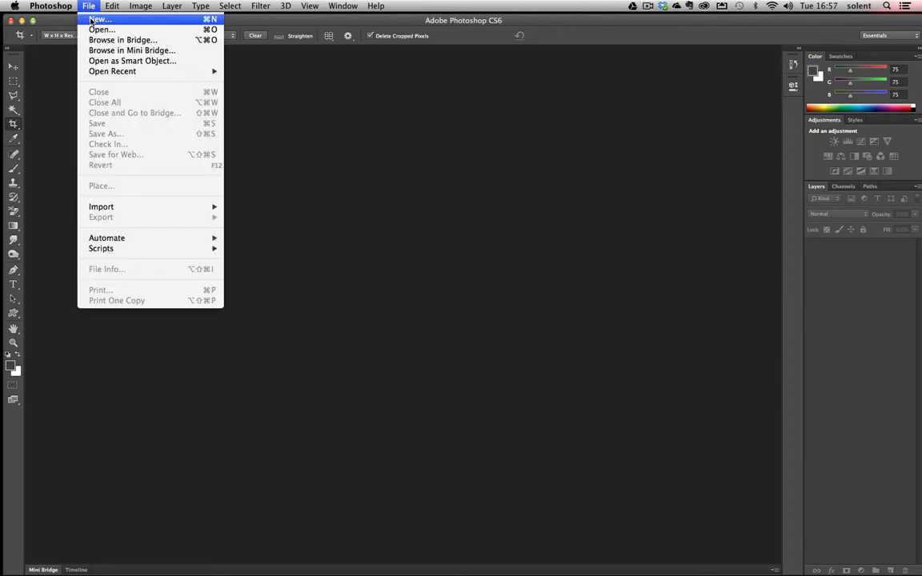
{"action": "left_click", "coordinate": [98, 19]}
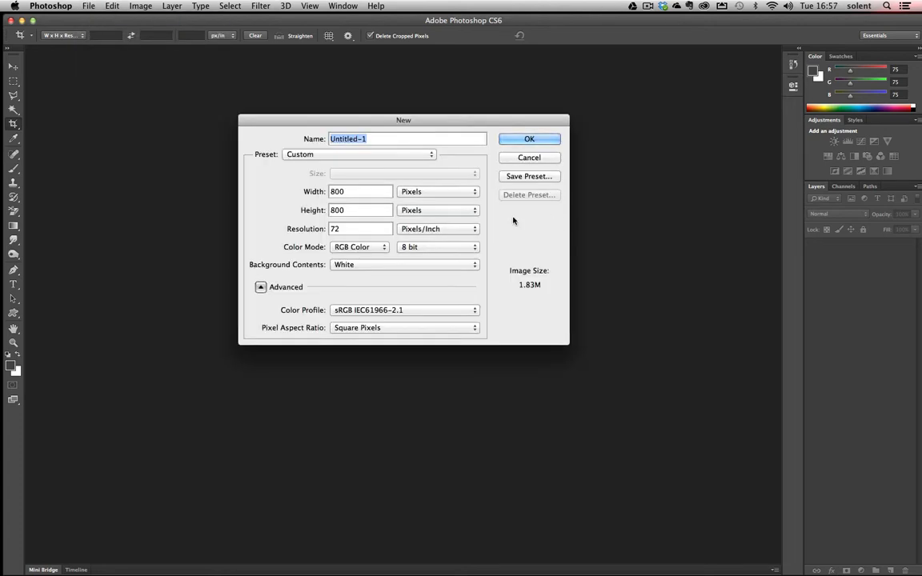
{"action": "left_click", "coordinate": [366, 190]}
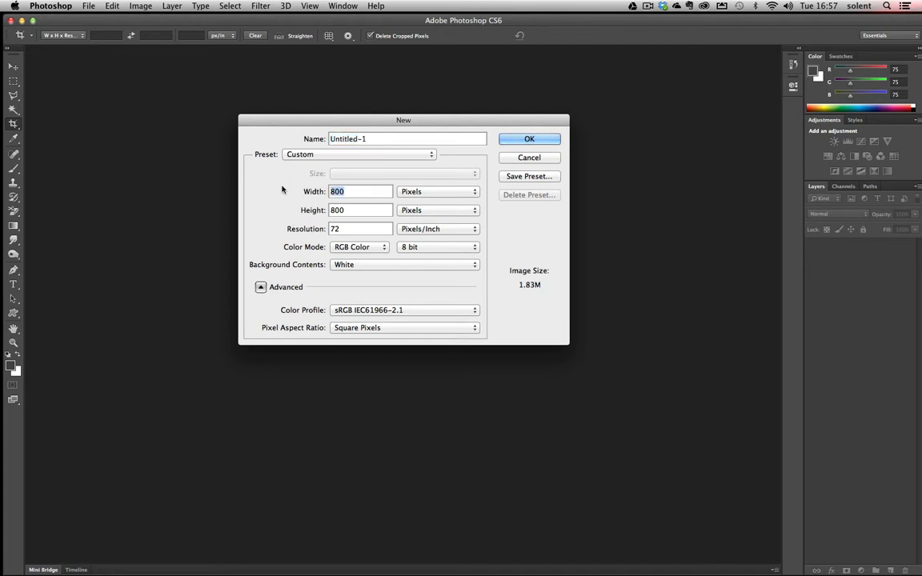
{"action": "type", "text": "420"}
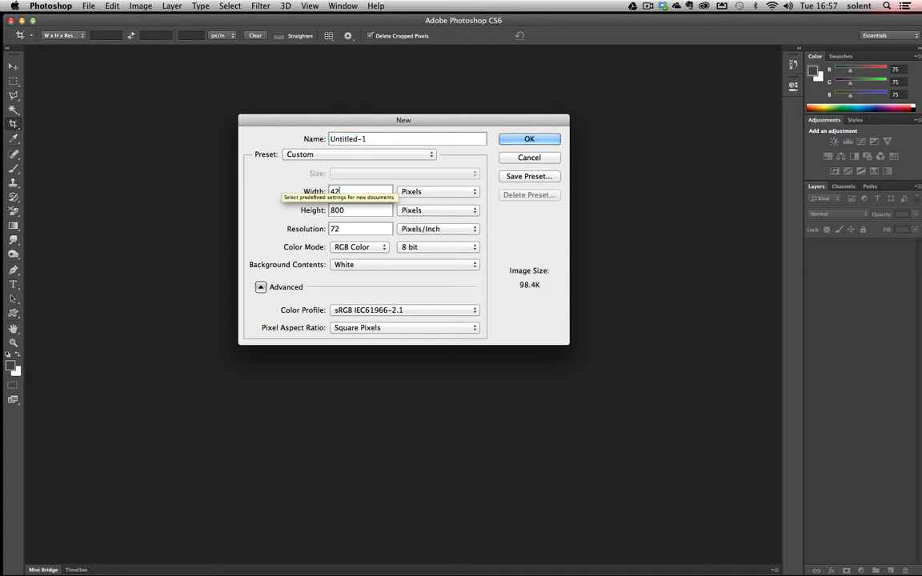
{"action": "left_click", "coordinate": [363, 210]}
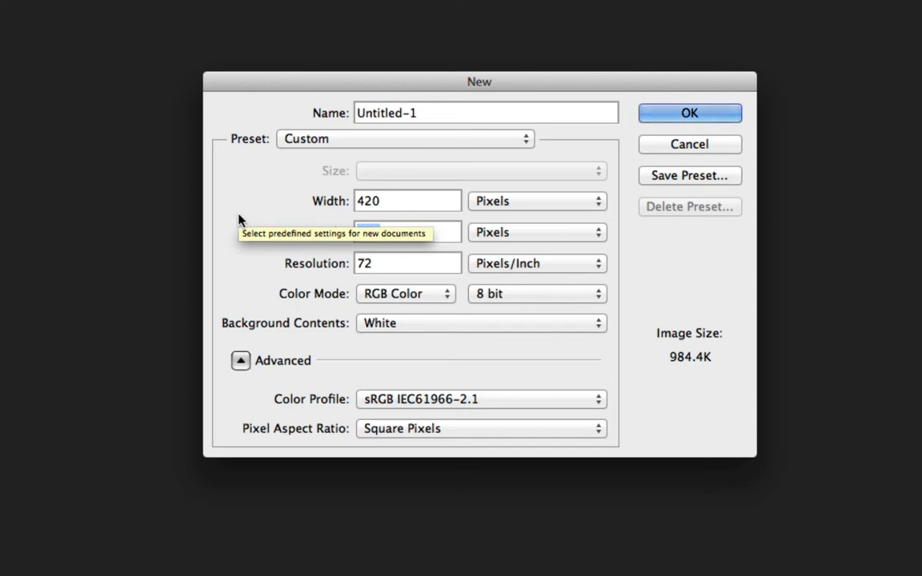
{"action": "type", "text": "600"}
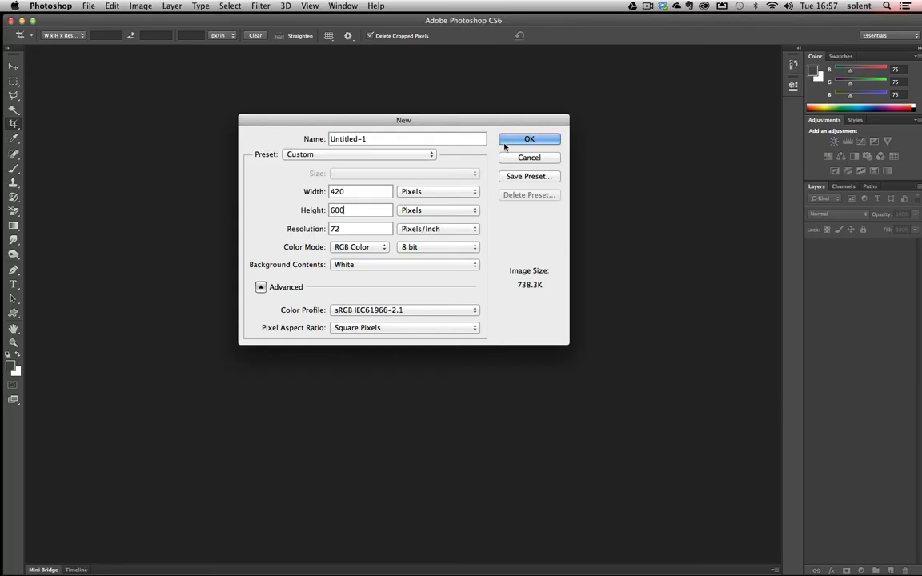
{"action": "left_click", "coordinate": [505, 140]}
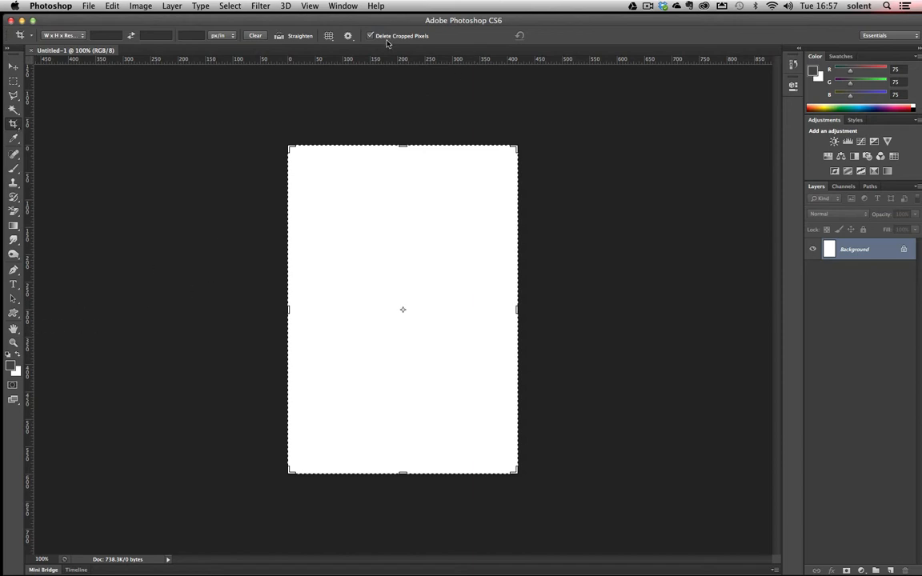
- Check that rulers are enabled and place a vertical and a horizontal guide through the centre of the canvas
{"action": "left_click", "coordinate": [310, 5]}
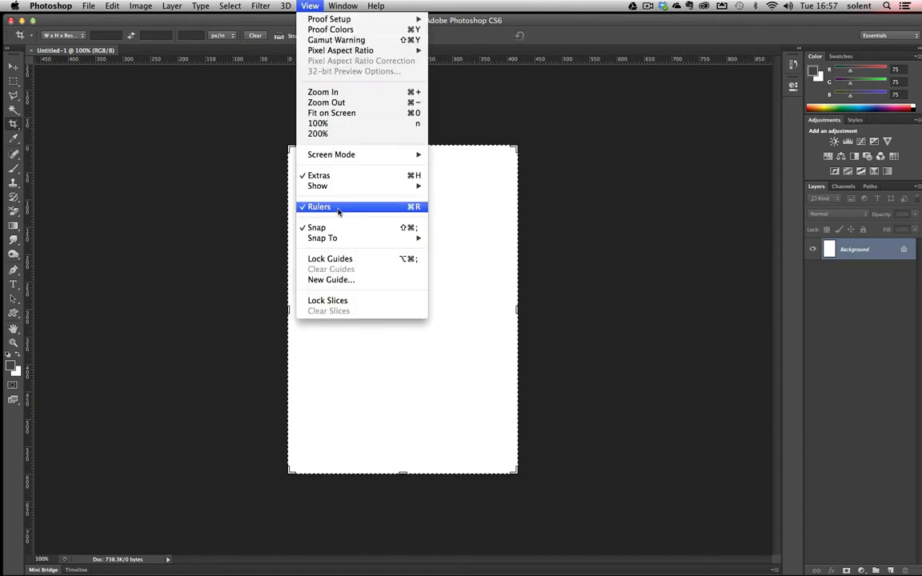
{"action": "left_click", "coordinate": [311, 5]}
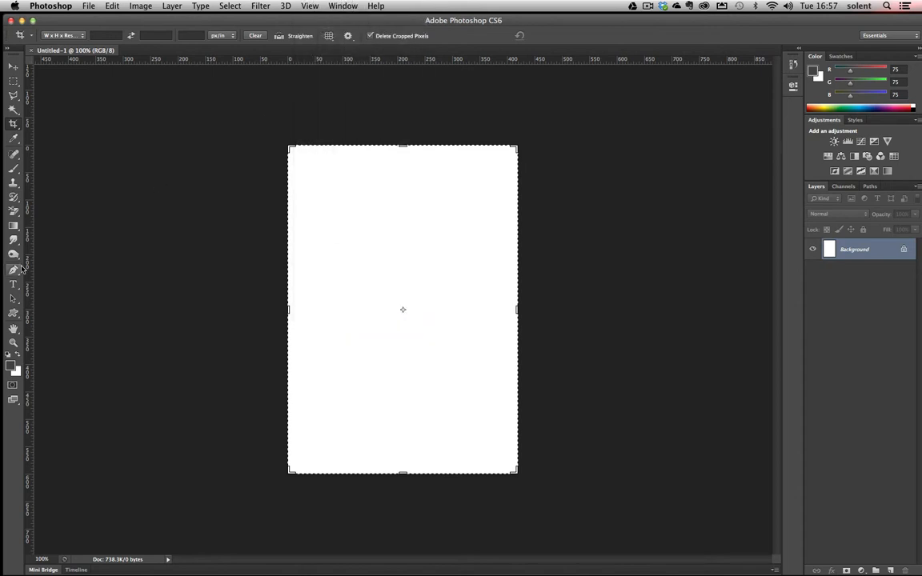
{"action": "left_click_drag", "start_coordinate": [28, 240], "coordinate": [400, 269]}
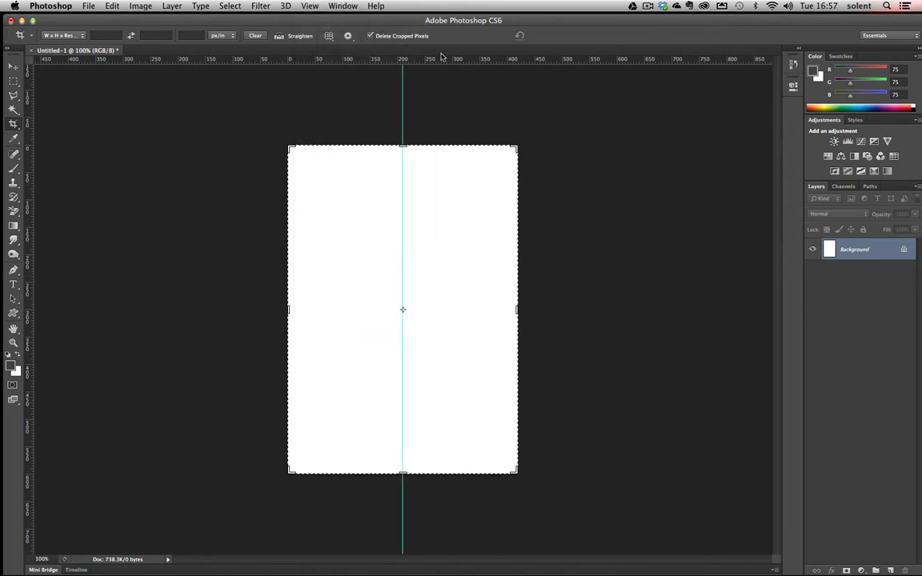
{"action": "left_click_drag", "start_coordinate": [442, 60], "coordinate": [457, 309]}
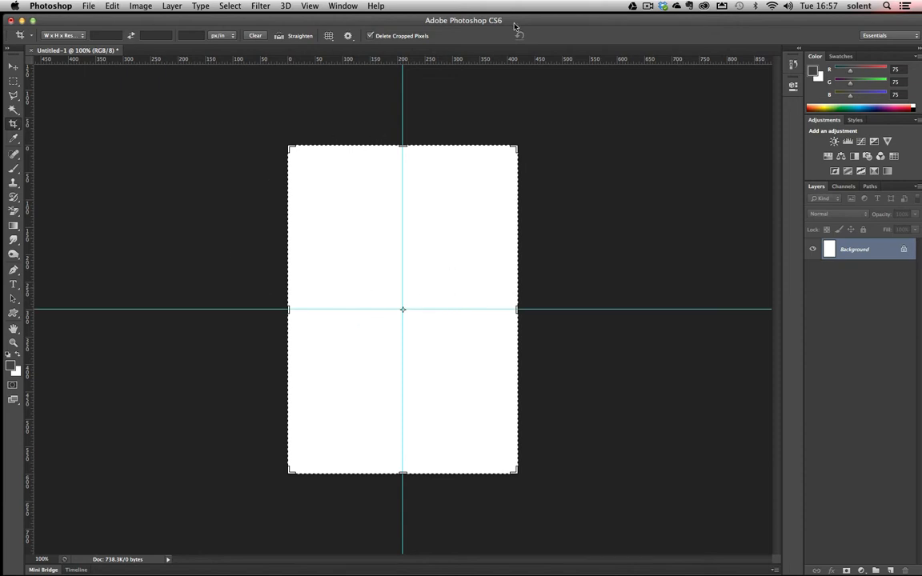
- Open all three shoe images from the desktop's shoes folder in Photoshop and restore the Photoshop window's position
{"action": "left_click_drag", "start_coordinate": [515, 26], "coordinate": [358, 128]}
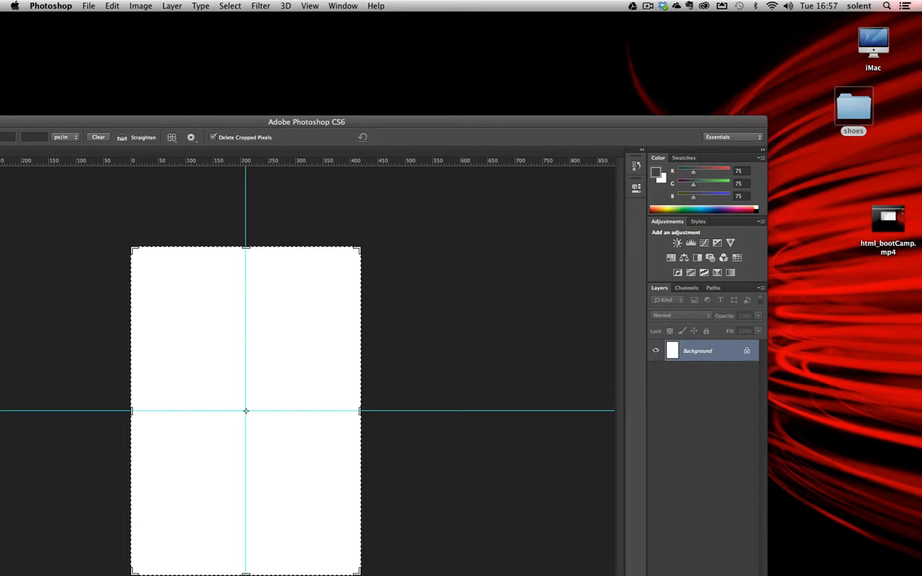
{"action": "double_click", "coordinate": [857, 107]}
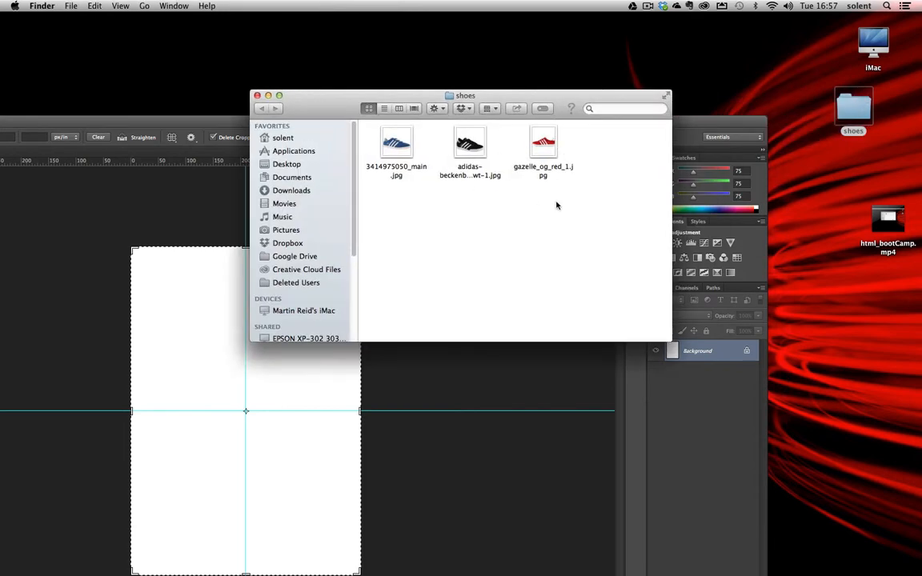
{"action": "left_click_drag", "start_coordinate": [556, 205], "coordinate": [356, 120]}
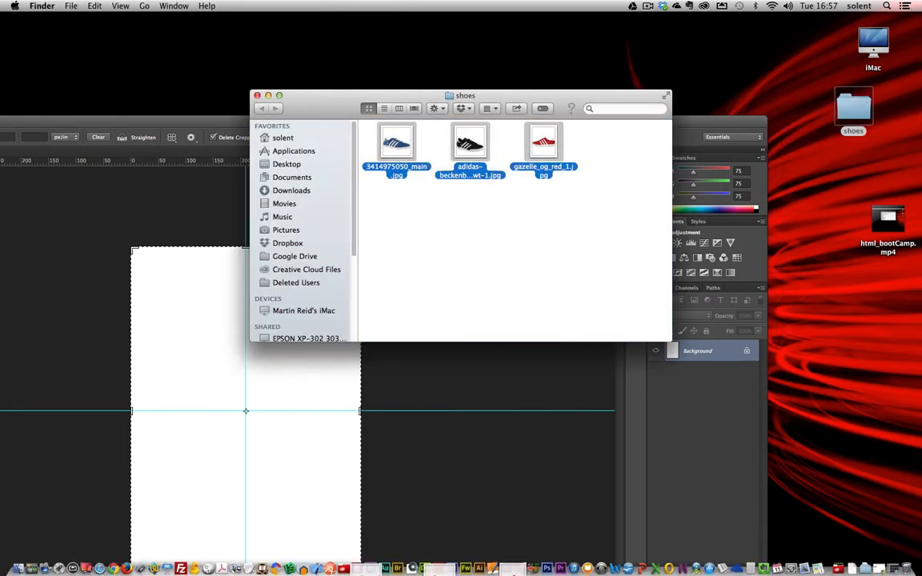
{"action": "left_click_drag", "start_coordinate": [376, 571], "coordinate": [549, 569]}
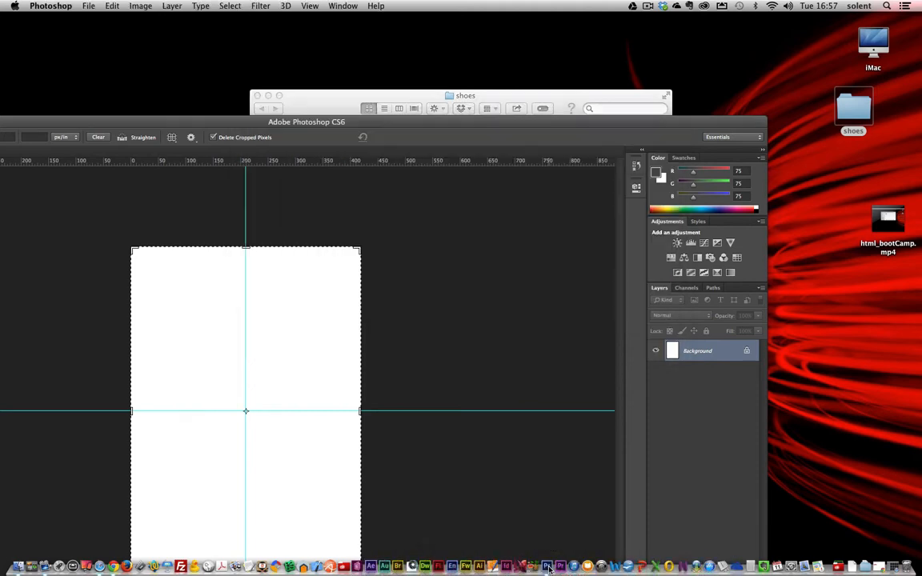
{"action": "left_click_drag", "start_coordinate": [185, 121], "coordinate": [399, 38]}
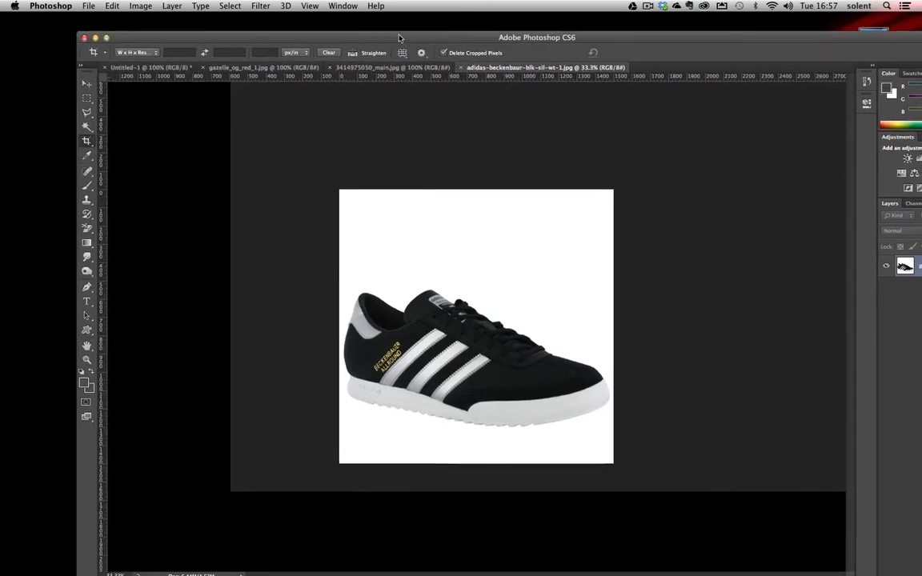
{"action": "double_click", "coordinate": [399, 38]}
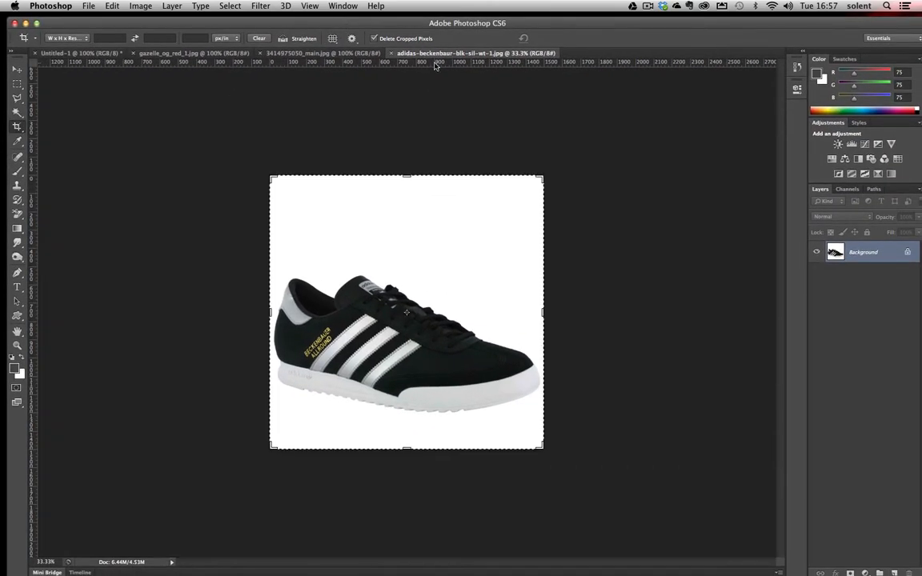
- Float the black, blue and red shoe images in separate windows around the Untitled-1 document
{"action": "left_click_drag", "start_coordinate": [436, 61], "coordinate": [432, 113]}
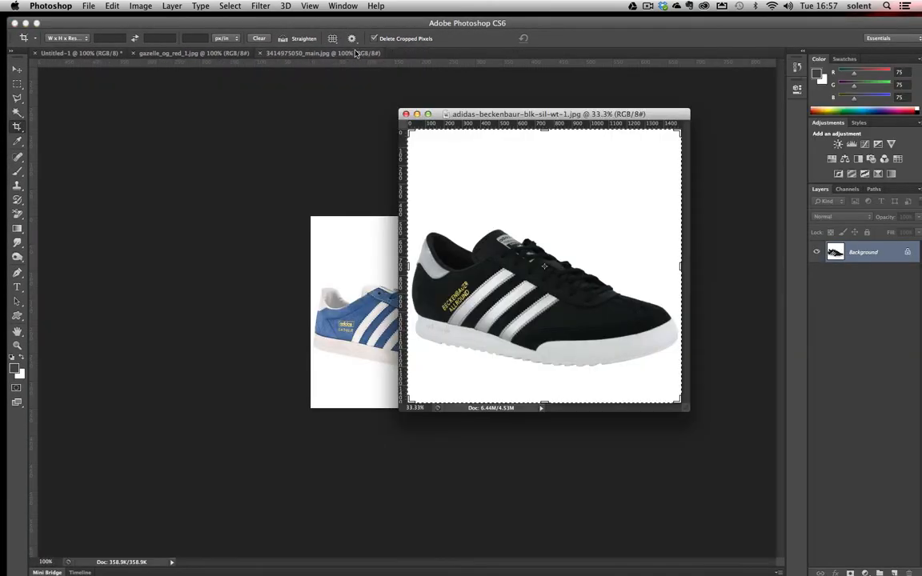
{"action": "left_click_drag", "start_coordinate": [335, 52], "coordinate": [373, 111]}
{"action": "left_click_drag", "start_coordinate": [197, 53], "coordinate": [205, 132]}
{"action": "left_click_drag", "start_coordinate": [391, 105], "coordinate": [648, 173]}
{"action": "left_click", "coordinate": [17, 70]}
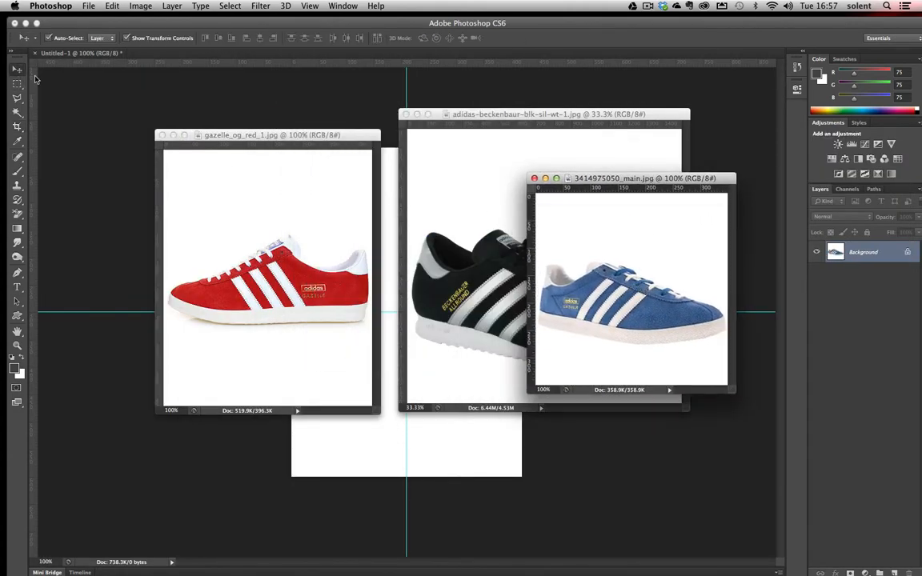
{"action": "left_click_drag", "start_coordinate": [381, 446], "coordinate": [437, 325]}
{"action": "left_click", "coordinate": [342, 7]}
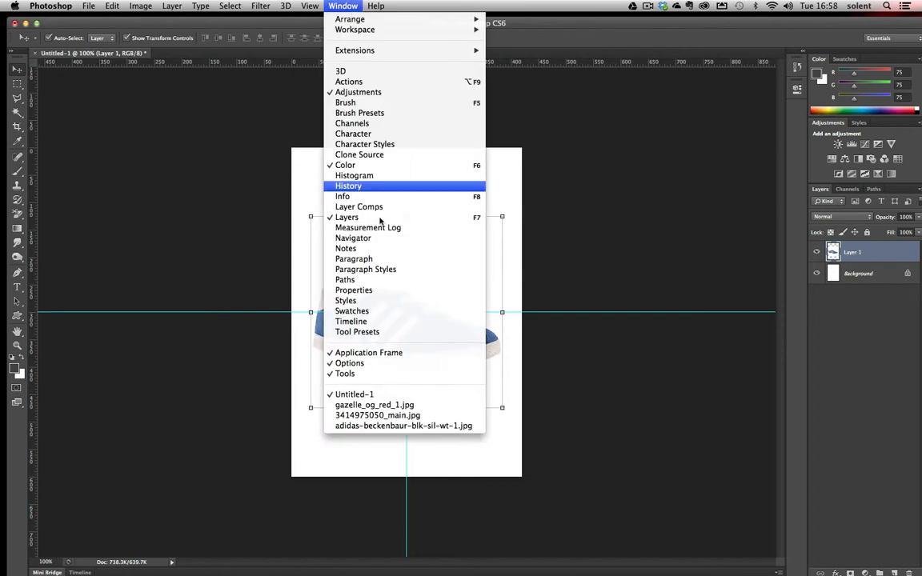
{"action": "left_click", "coordinate": [365, 415]}
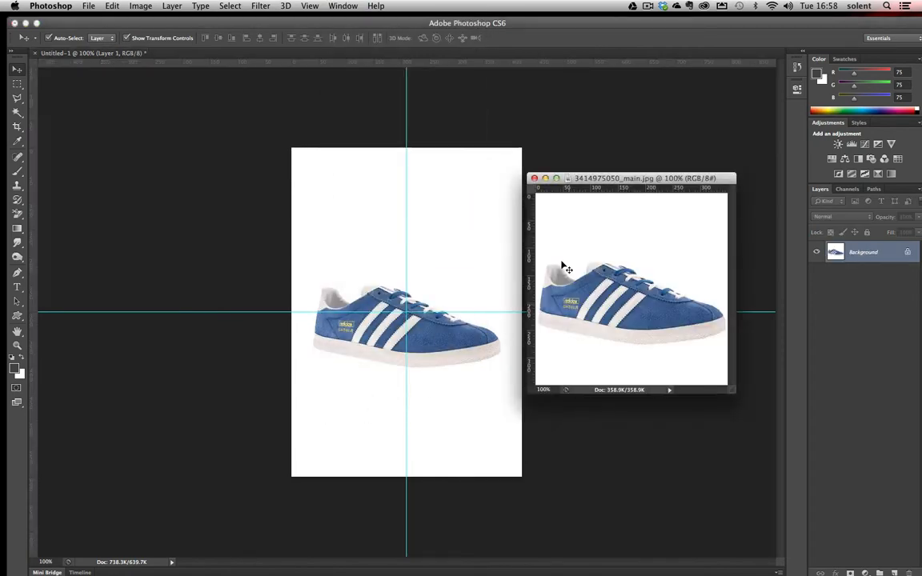
{"action": "left_click", "coordinate": [533, 178]}
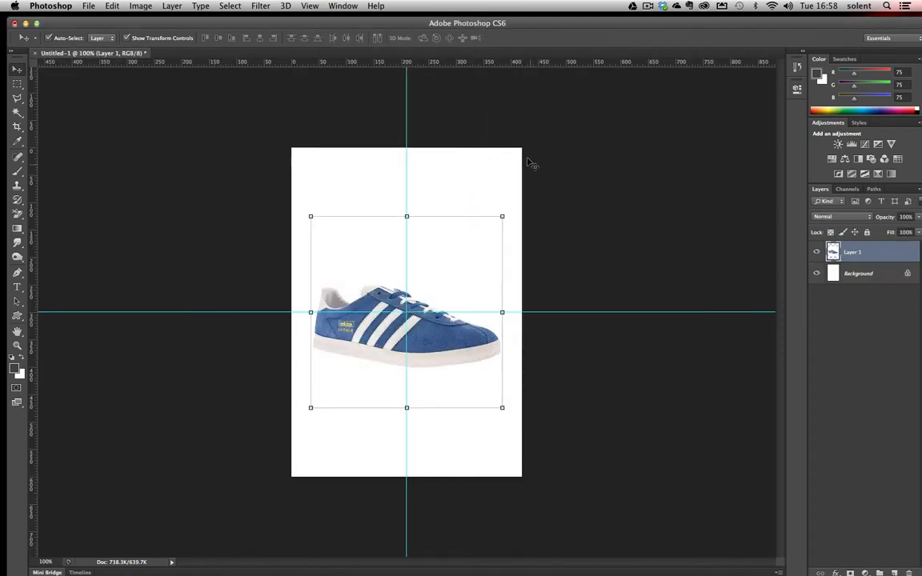
- Copy the red shoe image from gazelle_og_red_1.jpg onto the Untitled-1 canvas with the Move tool
{"action": "left_click", "coordinate": [343, 6]}
{"action": "left_click", "coordinate": [375, 405]}
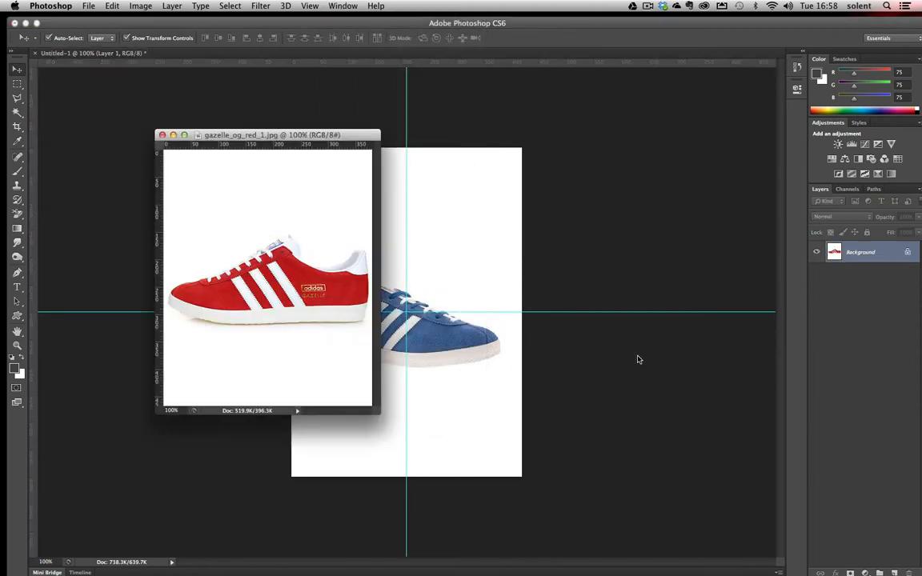
{"action": "left_click_drag", "start_coordinate": [440, 308], "coordinate": [439, 309]}
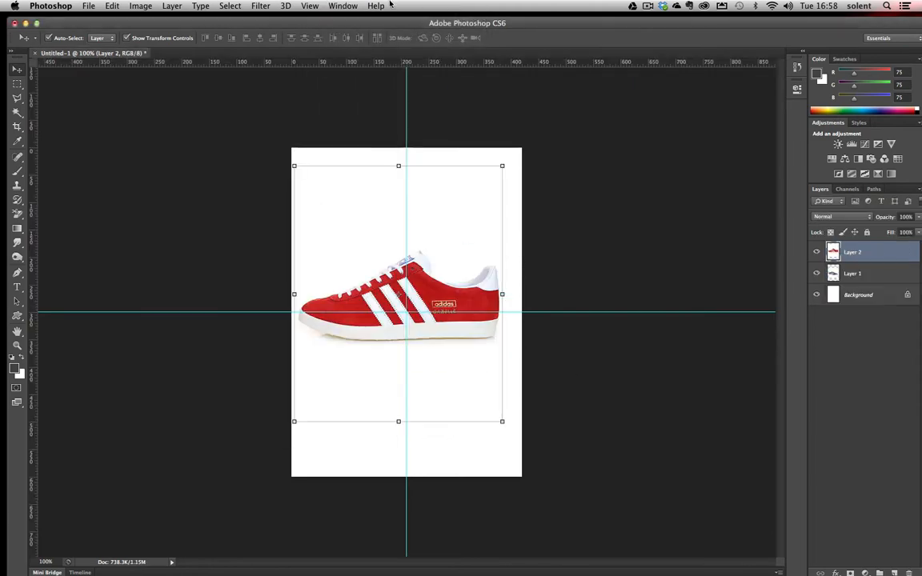
- Copy the black shoe from adidas-beckenbaur-blk-sil-wt-1.jpg onto the Untitled-1 canvas and scale it to 25.80%, centred on the vertical guide
{"action": "left_click", "coordinate": [343, 6]}
{"action": "left_click", "coordinate": [343, 5]}
{"action": "left_click", "coordinate": [343, 6]}
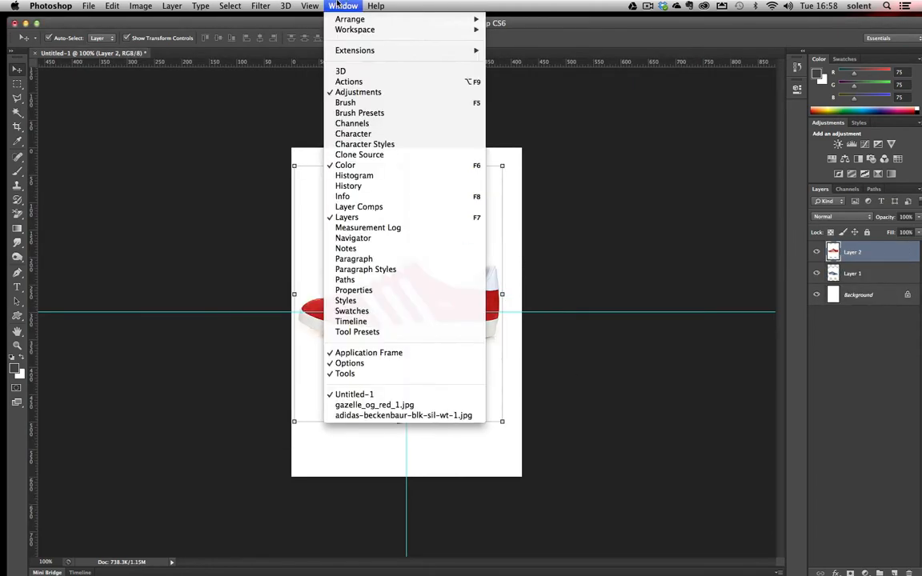
{"action": "left_click", "coordinate": [417, 416]}
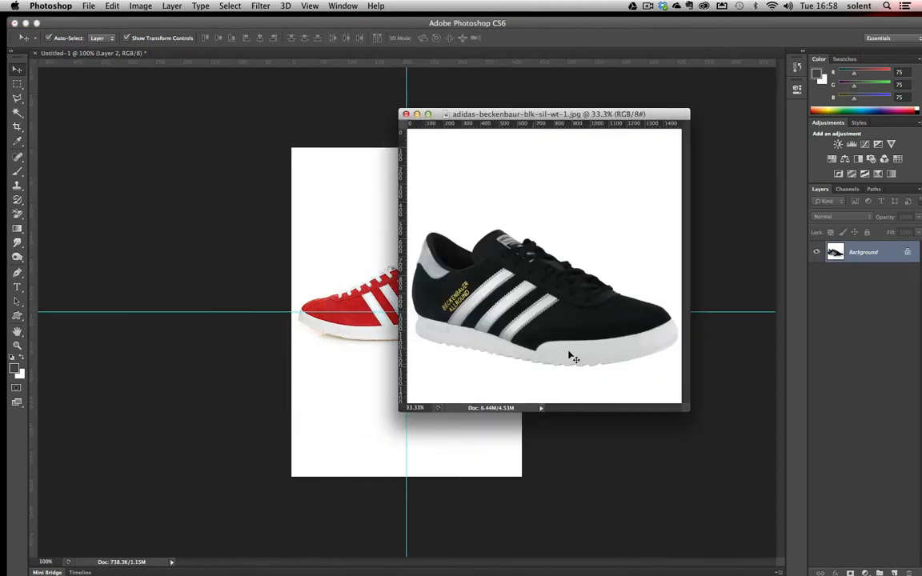
{"action": "left_click_drag", "start_coordinate": [326, 352], "coordinate": [325, 351]}
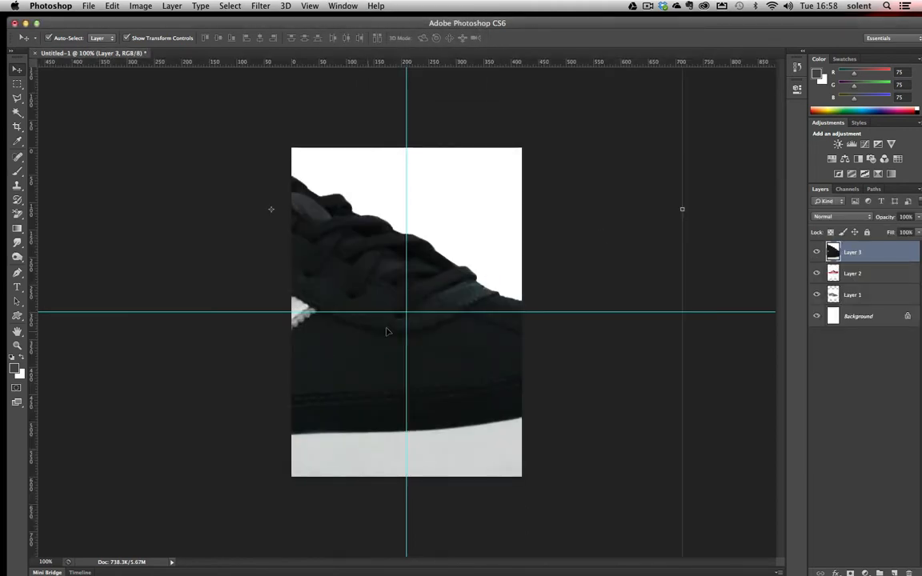
{"action": "left_click_drag", "start_coordinate": [346, 253], "coordinate": [404, 304]}
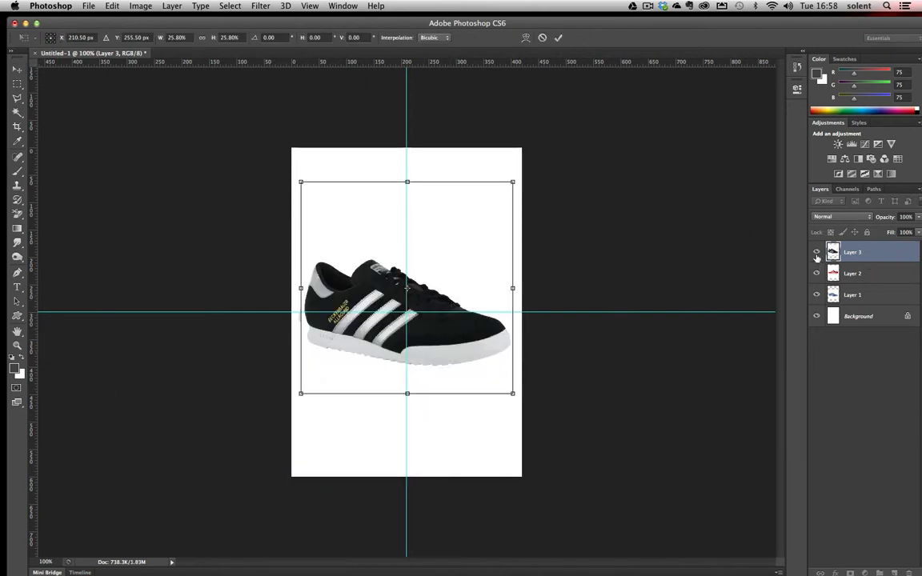
{"action": "left_click", "coordinate": [558, 38]}
- Toggle the three shoe layers' visibility to compare them, shift the black shoe slightly upward, and leave all layers shown
{"action": "left_click", "coordinate": [816, 253]}
{"action": "left_click", "coordinate": [817, 274]}
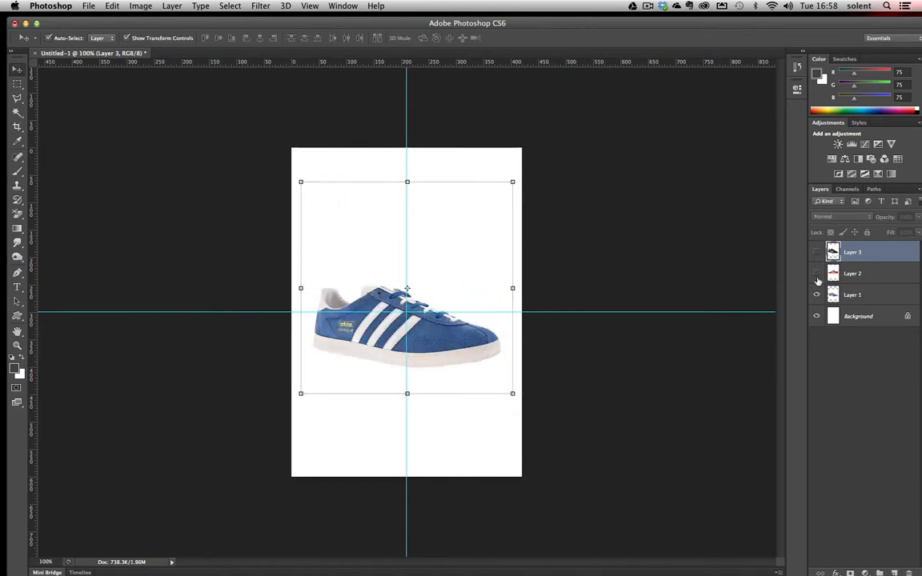
{"action": "left_click", "coordinate": [817, 295]}
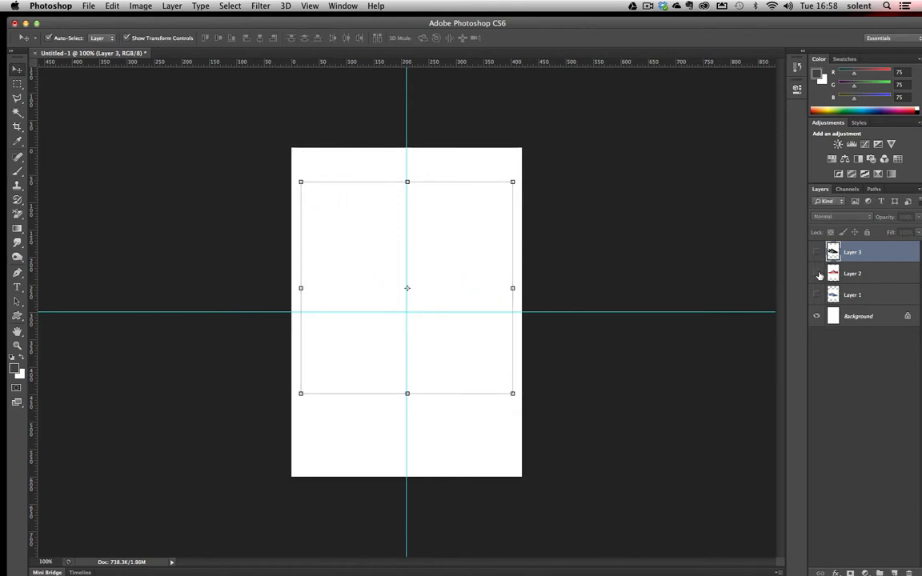
{"action": "left_click", "coordinate": [817, 273]}
{"action": "left_click", "coordinate": [817, 253]}
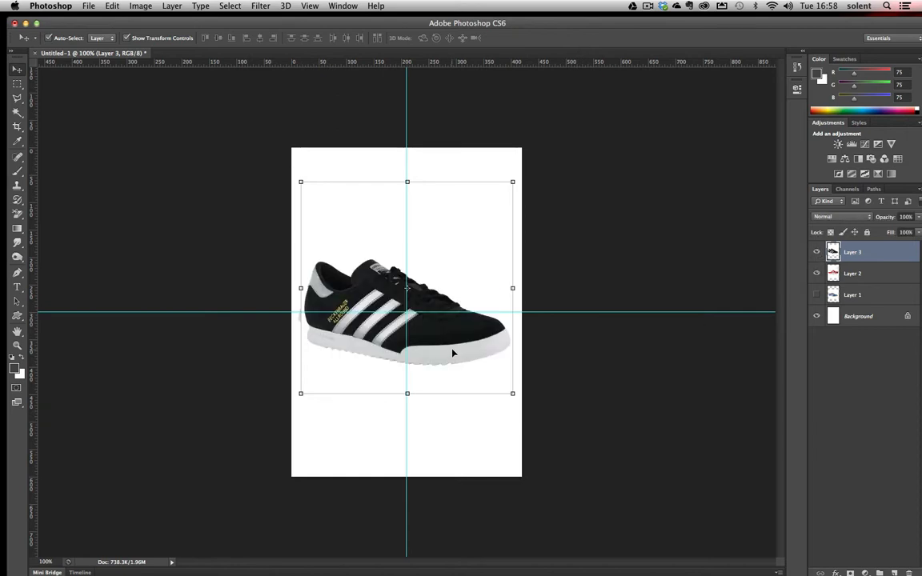
{"action": "left_click_drag", "start_coordinate": [452, 353], "coordinate": [457, 348]}
{"action": "left_click", "coordinate": [818, 273]}
{"action": "left_click", "coordinate": [818, 253]}
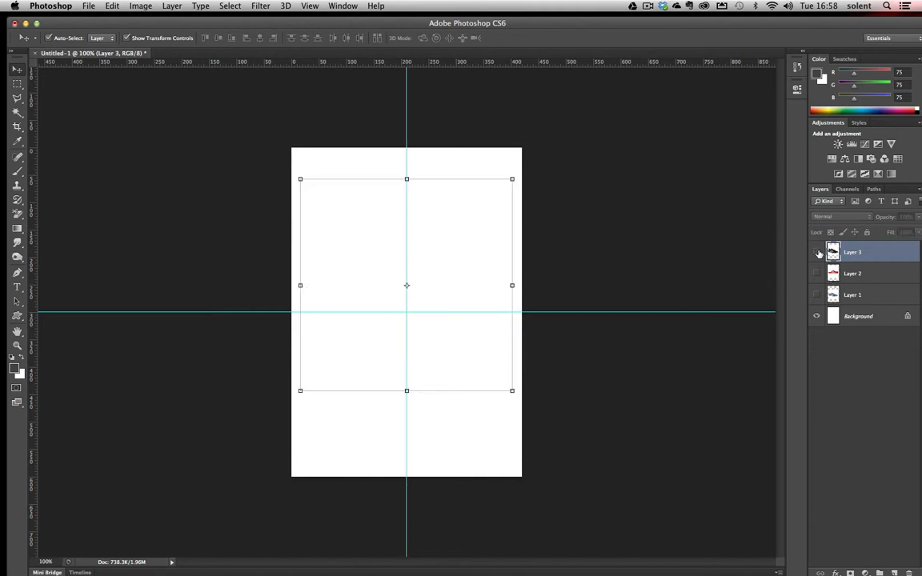
{"action": "left_click", "coordinate": [818, 253]}
{"action": "left_click", "coordinate": [816, 274]}
{"action": "left_click", "coordinate": [816, 295]}
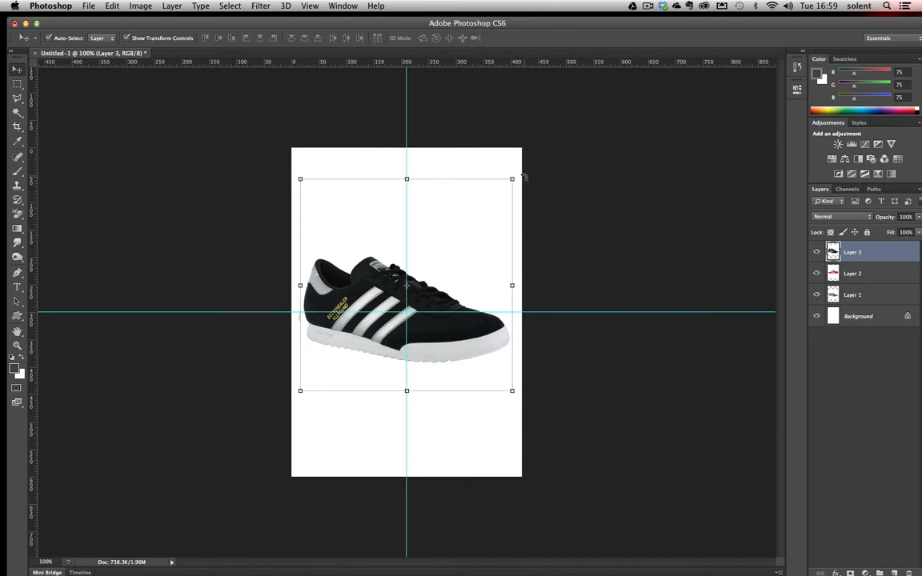
- Add the price text £50.99 in black 60 pt Helvetica Neue Light above the shoe
{"action": "left_click", "coordinate": [18, 287]}
{"action": "left_click", "coordinate": [306, 168]}
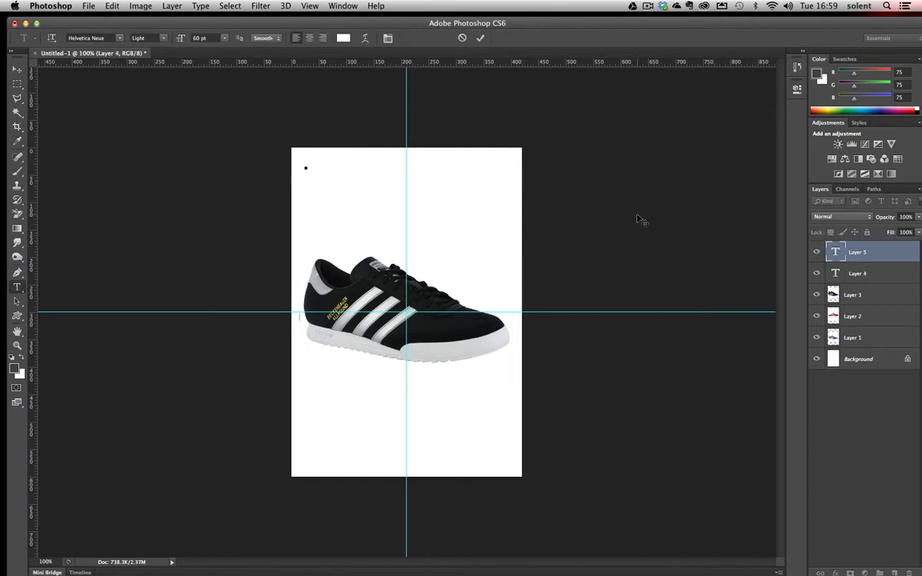
{"action": "type", "text": "a"}
{"action": "left_click", "coordinate": [342, 37]}
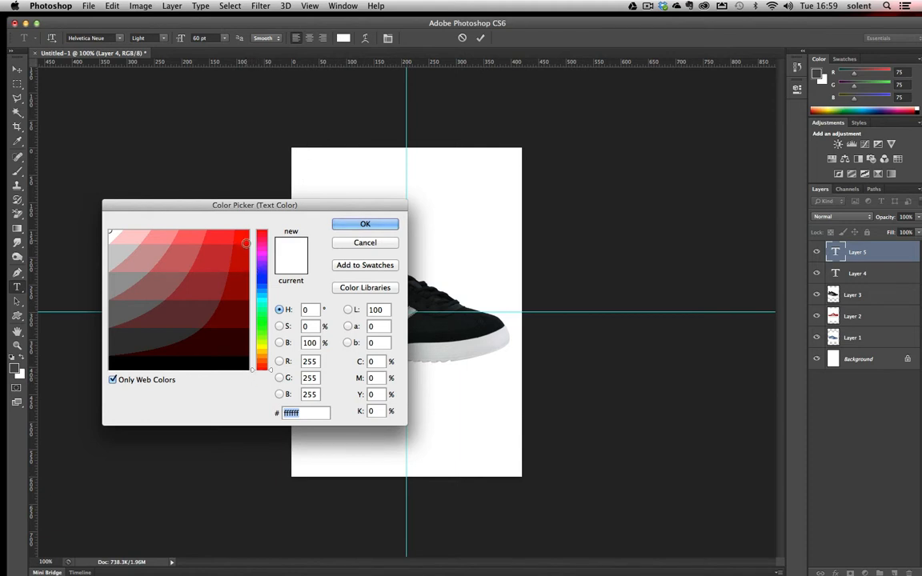
{"action": "left_click", "coordinate": [243, 365]}
{"action": "left_click", "coordinate": [383, 225]}
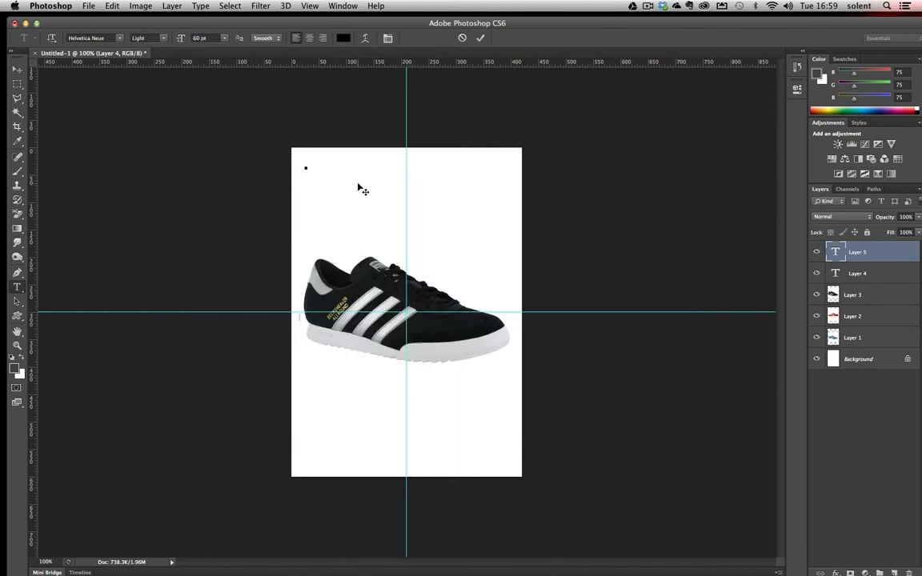
{"action": "type", "text": "£50.99"}
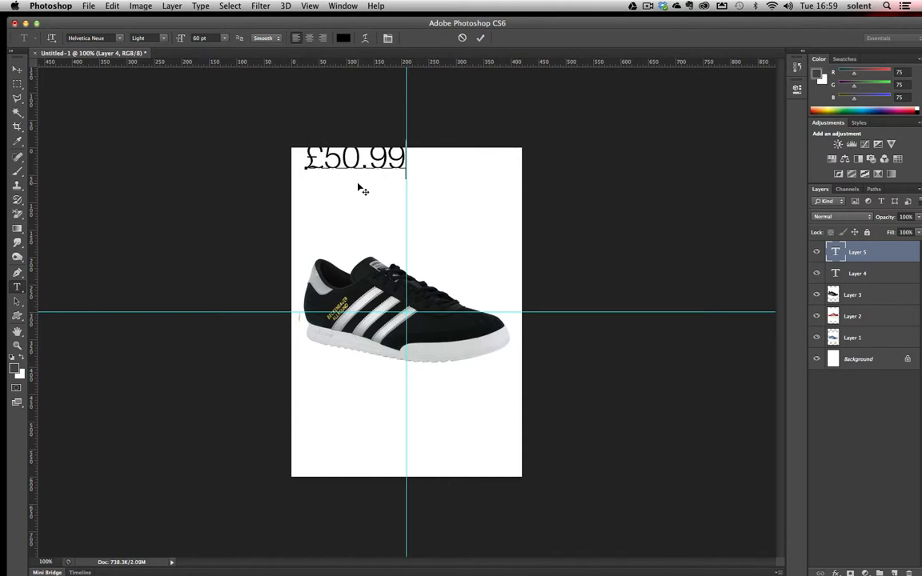
{"action": "left_click", "coordinate": [480, 38]}
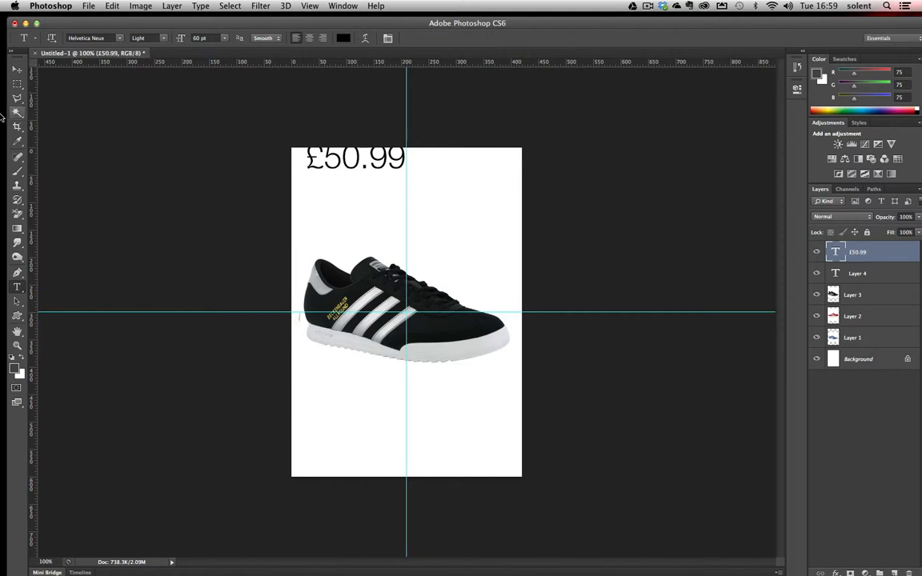
- Enlarge the price text to about 93.72 pt and centre it on the vertical guide above the shoe
{"action": "left_click", "coordinate": [17, 69]}
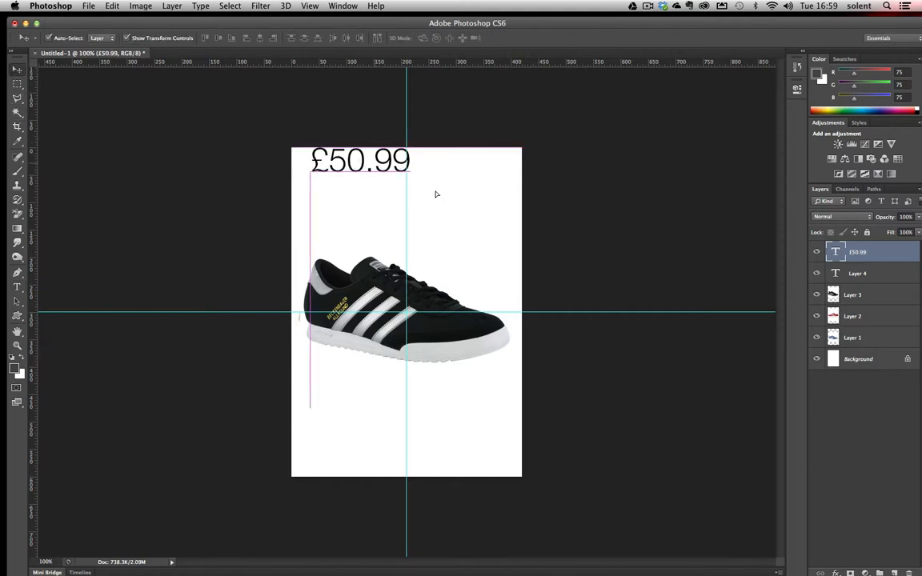
{"action": "left_click_drag", "start_coordinate": [364, 160], "coordinate": [450, 203]}
{"action": "left_click", "coordinate": [558, 38]}
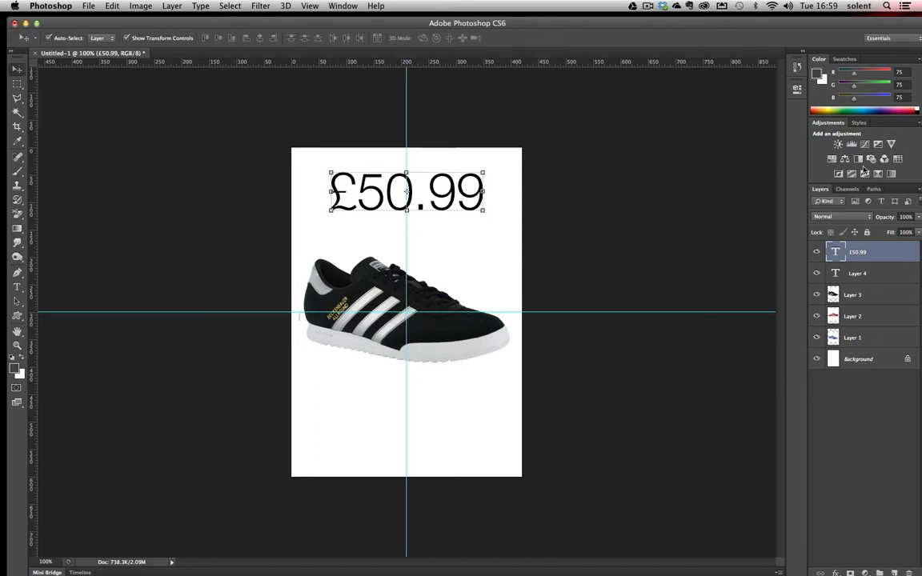
- Rename the black shoe's layer, Layer 3, as black_shoe
{"action": "double_click", "coordinate": [855, 295]}
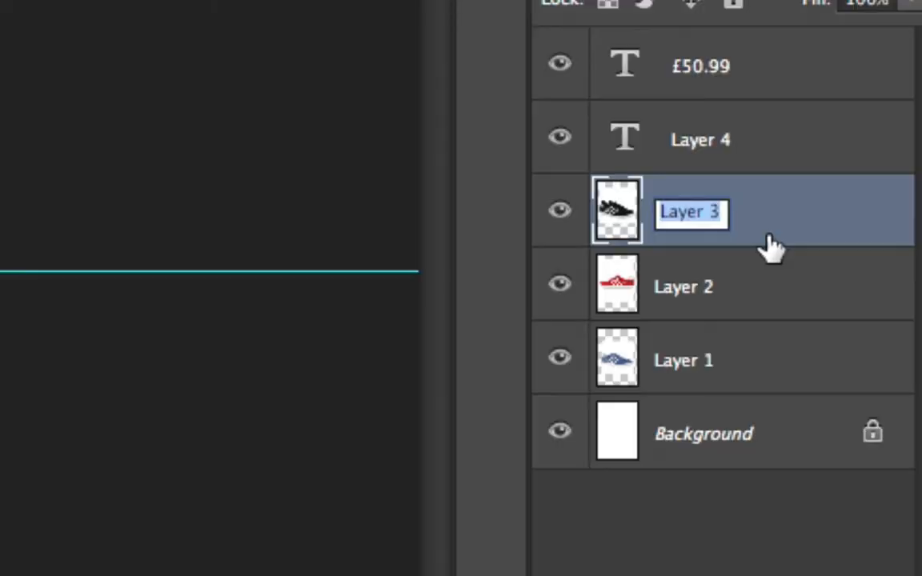
{"action": "type", "text": "bla"}
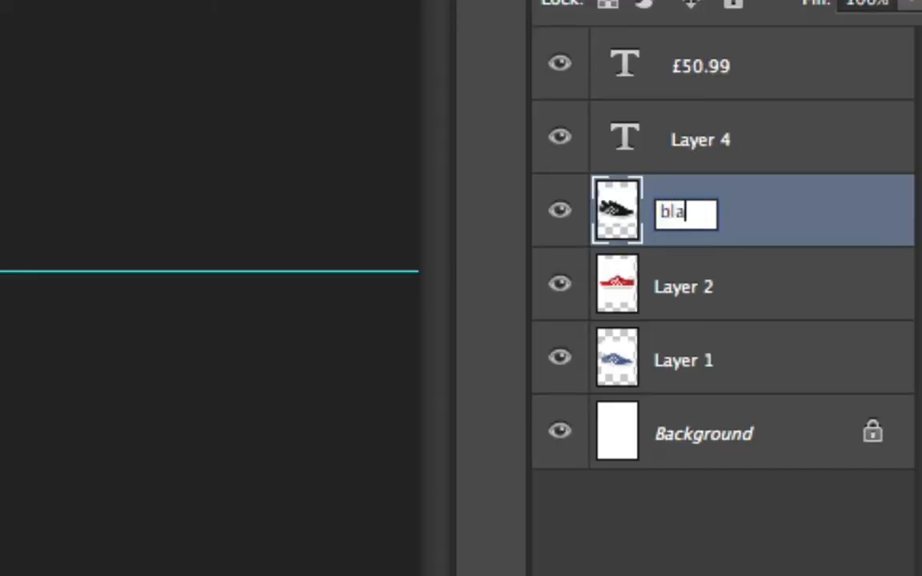
{"action": "type", "text": "ck_s"}
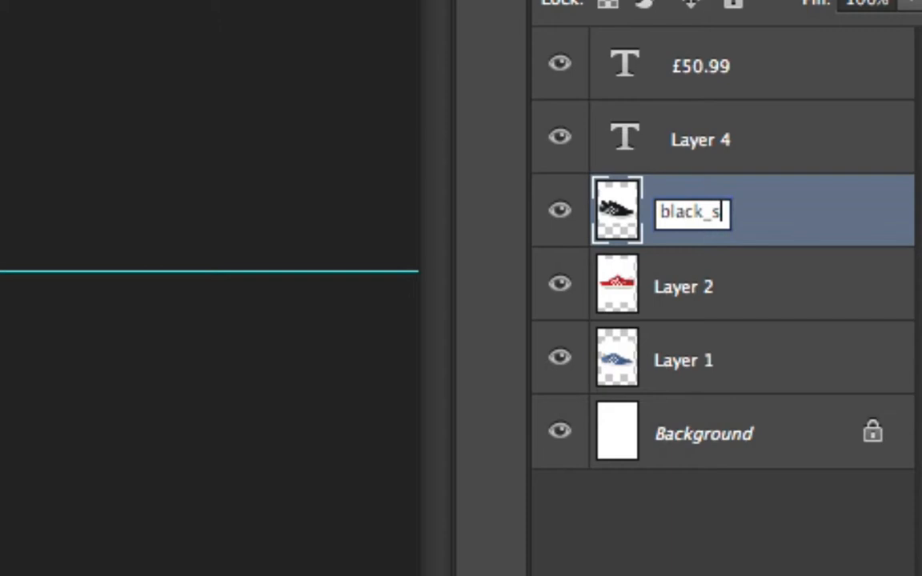
{"action": "type", "text": "hoe"}
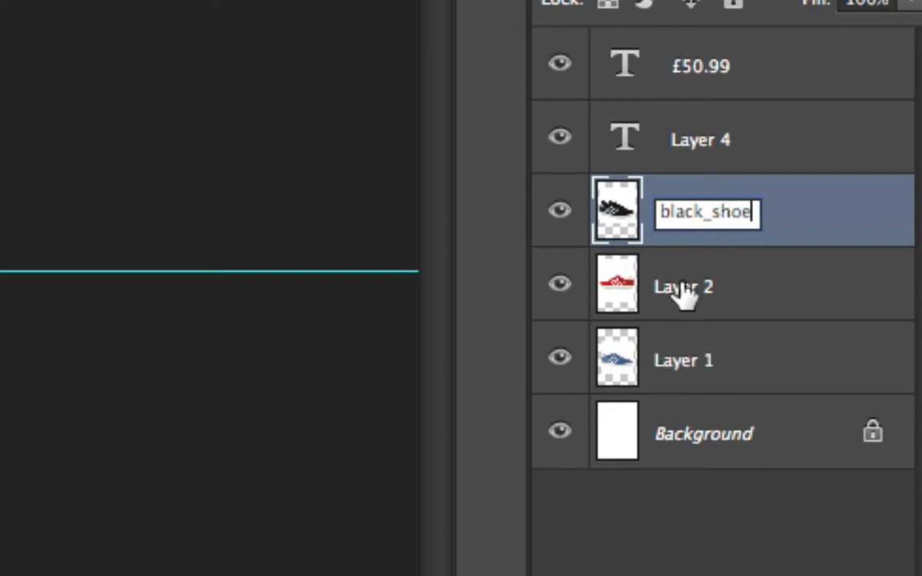
- Rename the red shoe's layer, Layer 2, as red_shoe
{"action": "double_click", "coordinate": [680, 288]}
{"action": "type", "text": "red"}
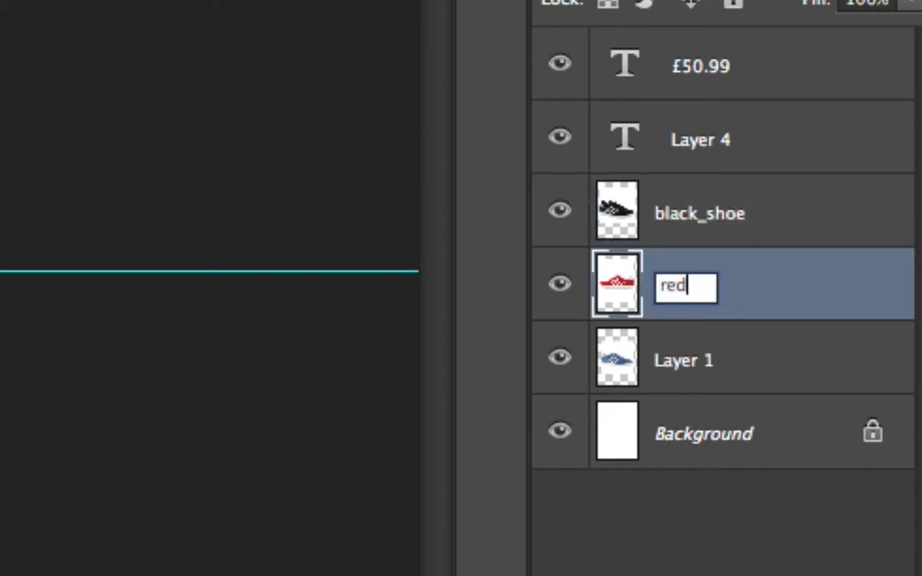
{"action": "type", "text": "_shoes"}
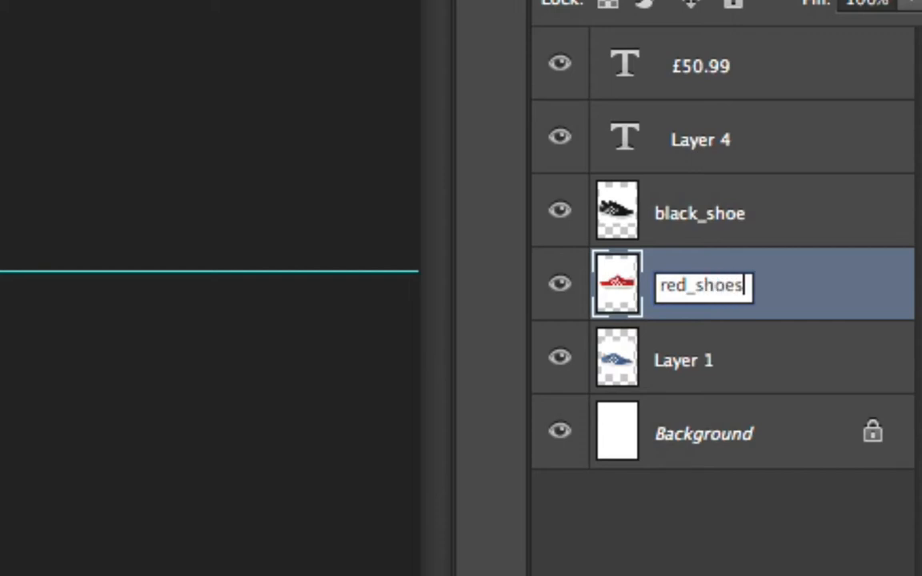
{"action": "key", "text": "BackSpace"}
- Rename the blue shoe's layer, Layer 1, as blue_shoe
{"action": "double_click", "coordinate": [686, 360]}
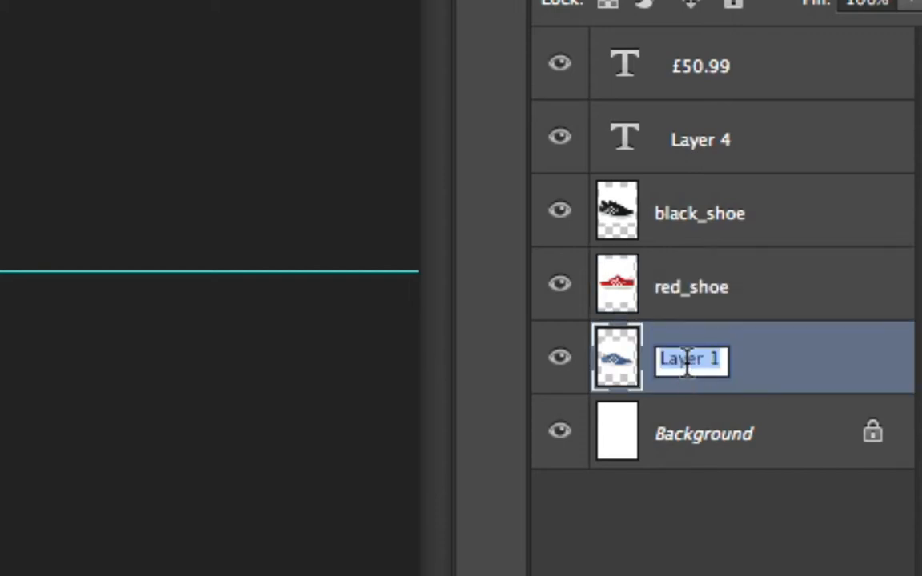
{"action": "type", "text": "c"}
{"action": "key", "text": "BackSpace"}
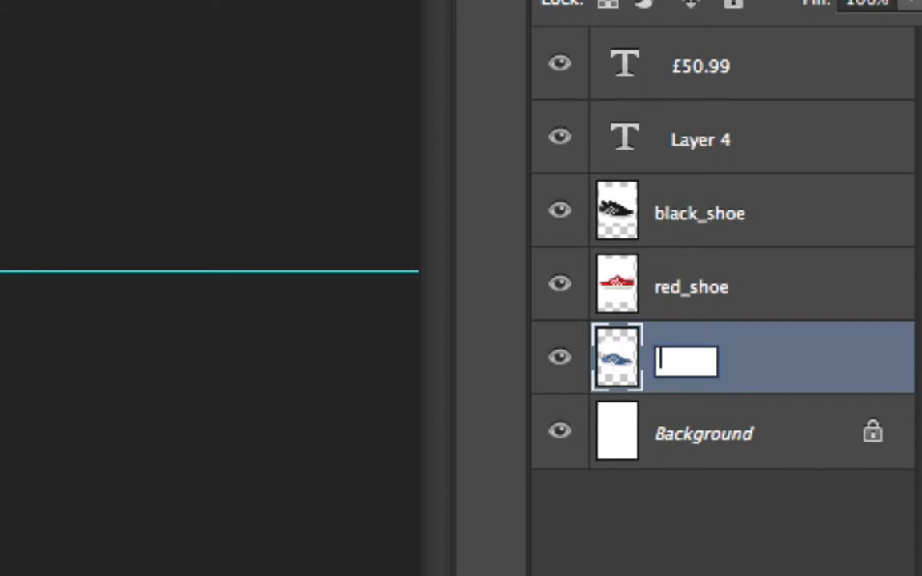
{"action": "type", "text": "blue_"}
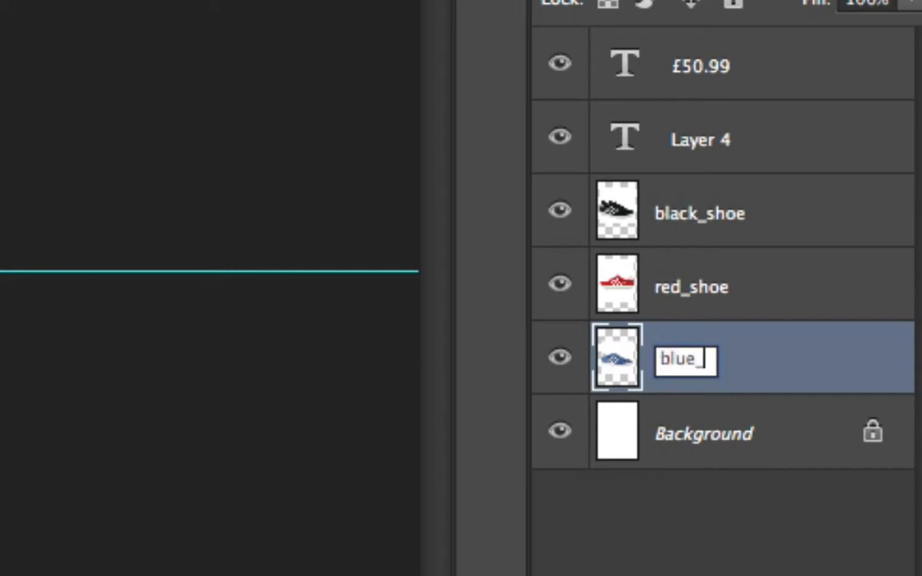
{"action": "type", "text": "shoe"}
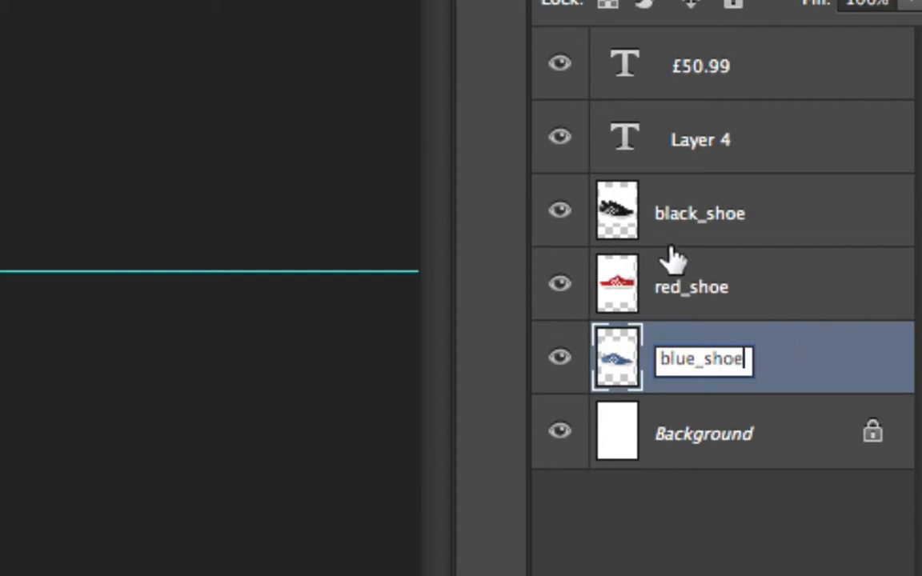
{"action": "key", "text": "Return"}
- Duplicate the £50.99 text layer for another colour version of the price
{"action": "left_click", "coordinate": [678, 212]}
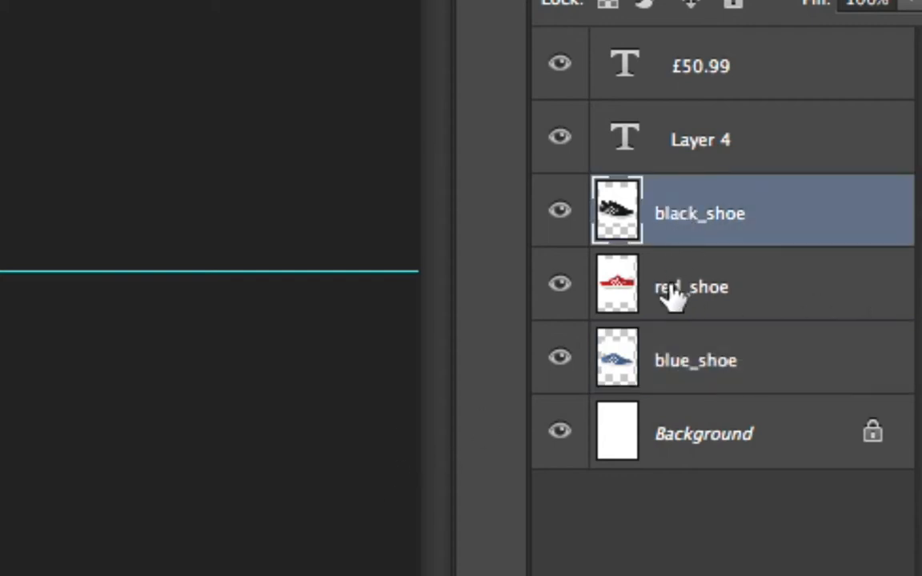
{"action": "left_click", "coordinate": [673, 292]}
{"action": "left_click", "coordinate": [679, 73]}
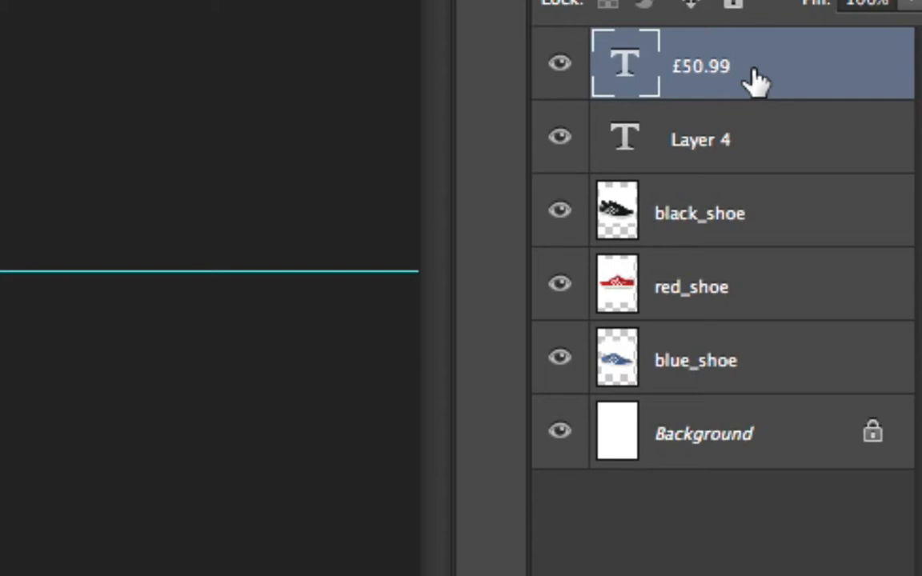
{"action": "key", "text": "ctrl+j"}
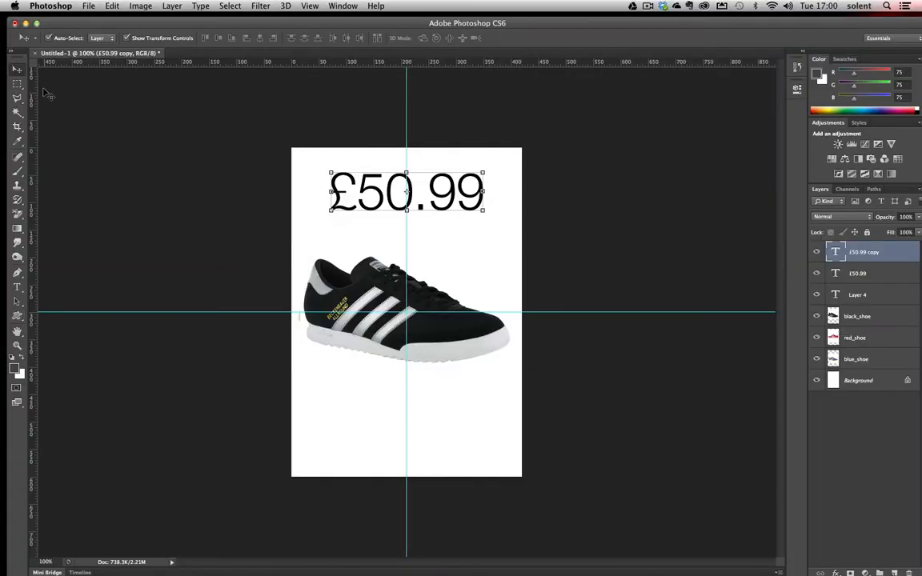
- Recolour all the text of the duplicated £50.99 price to red, cc0000
{"action": "left_click", "coordinate": [18, 289]}
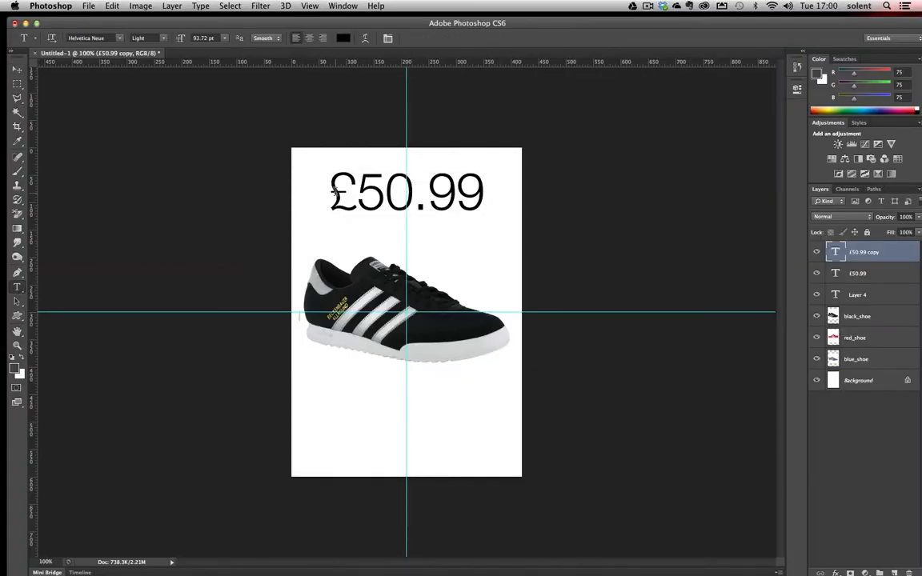
{"action": "left_click_drag", "start_coordinate": [302, 173], "coordinate": [492, 180]}
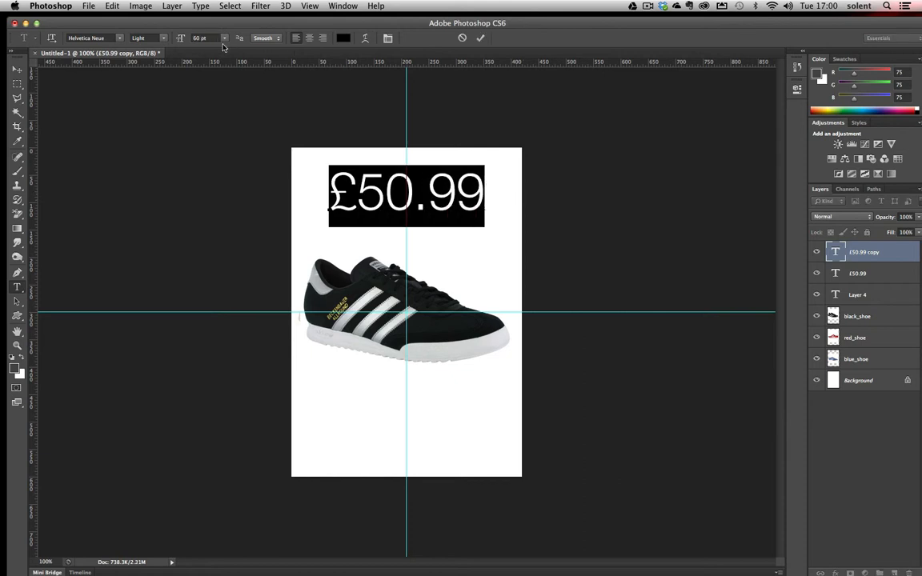
{"action": "left_click", "coordinate": [344, 38]}
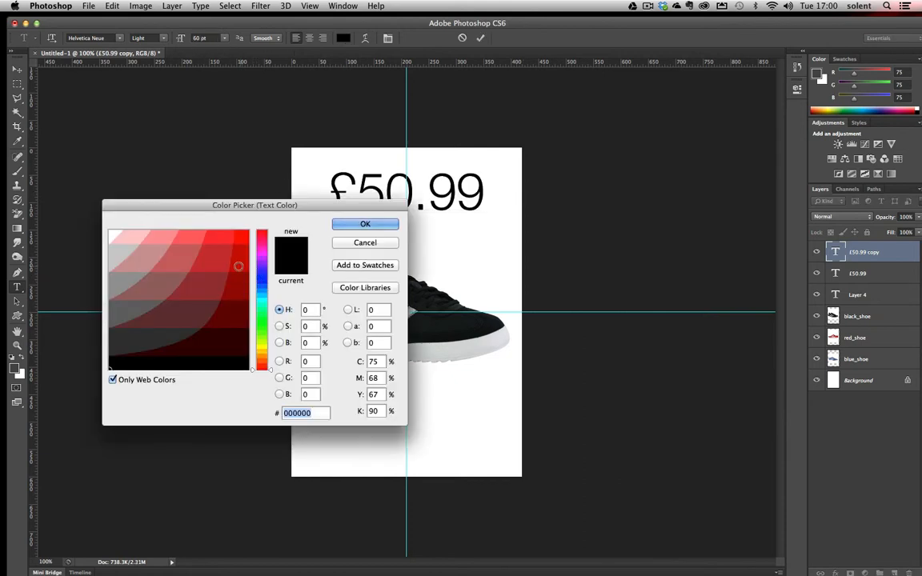
{"action": "left_click", "coordinate": [240, 263]}
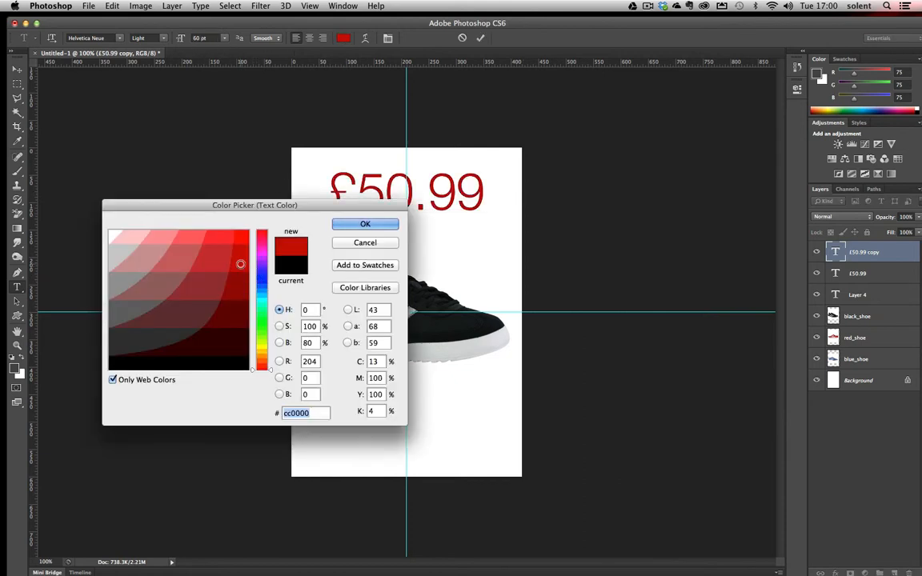
{"action": "left_click", "coordinate": [364, 225]}
- Change the red price text to £40.99
{"action": "left_click", "coordinate": [367, 188]}
{"action": "left_click_drag", "start_coordinate": [357, 190], "coordinate": [408, 189]}
{"action": "type", "text": "5"}
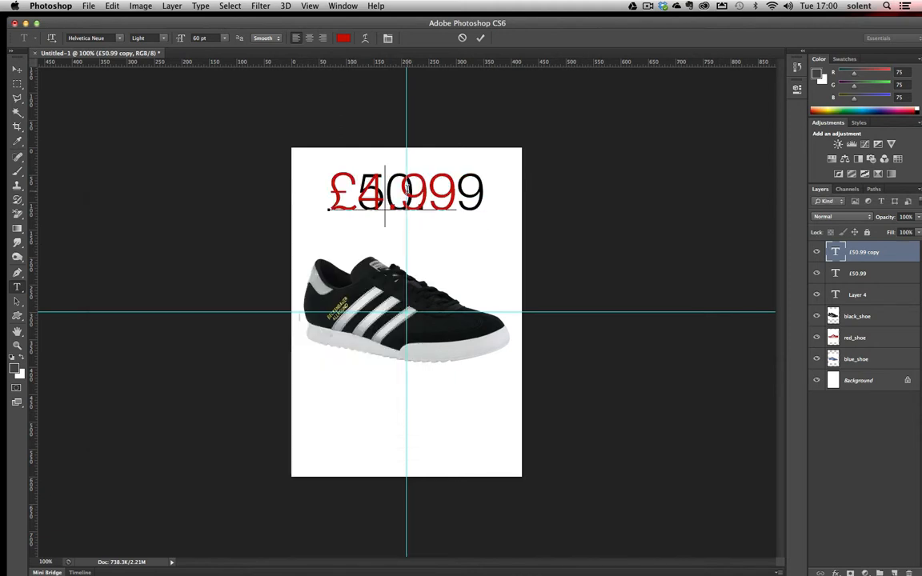
{"action": "left_click", "coordinate": [481, 38]}
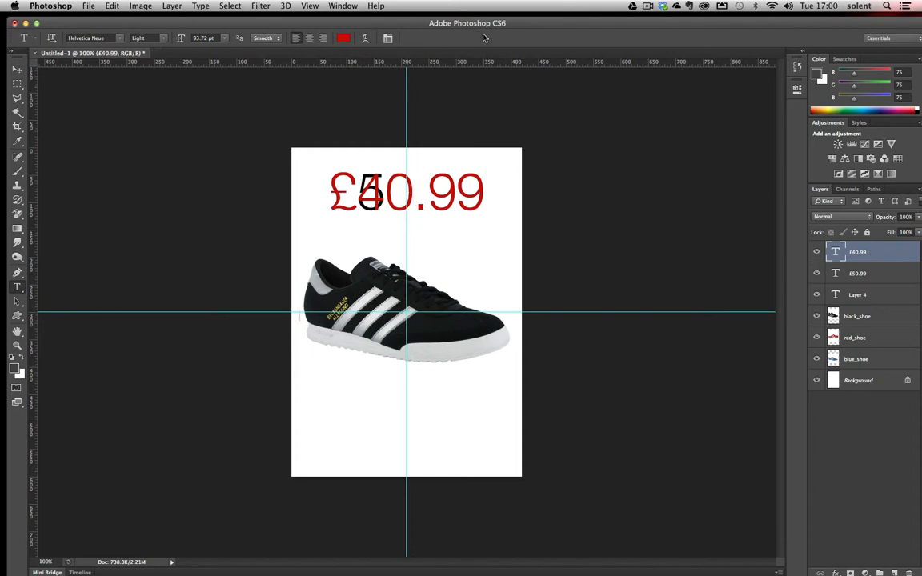
- Duplicate the £50.99 text layer, hiding the £40.99 layer and the original £50.99 layer
{"action": "left_click", "coordinate": [817, 253]}
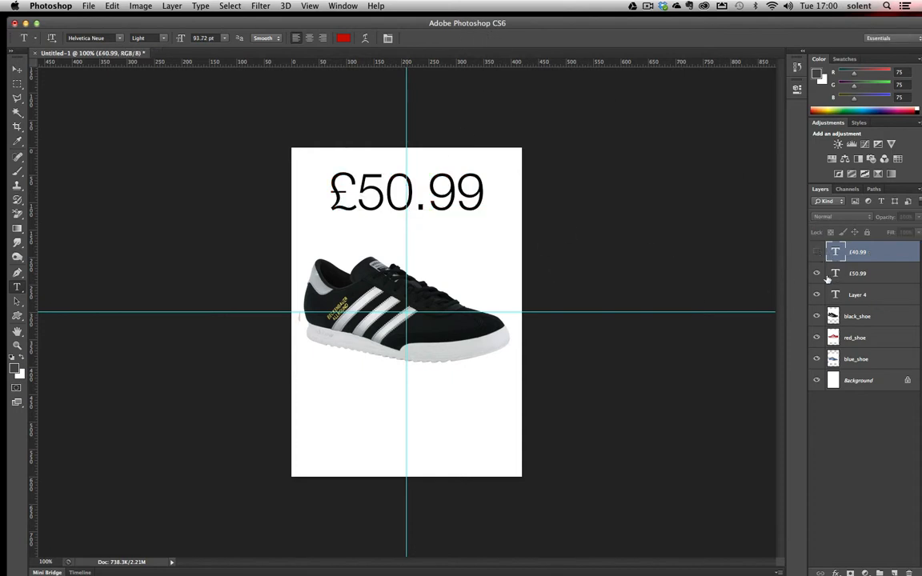
{"action": "left_click", "coordinate": [842, 275]}
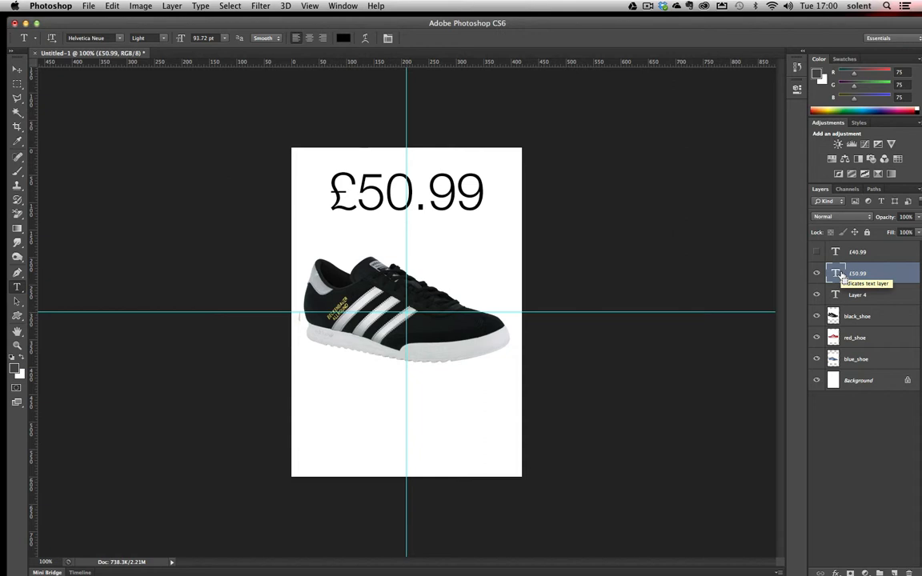
{"action": "key", "text": "super+j"}
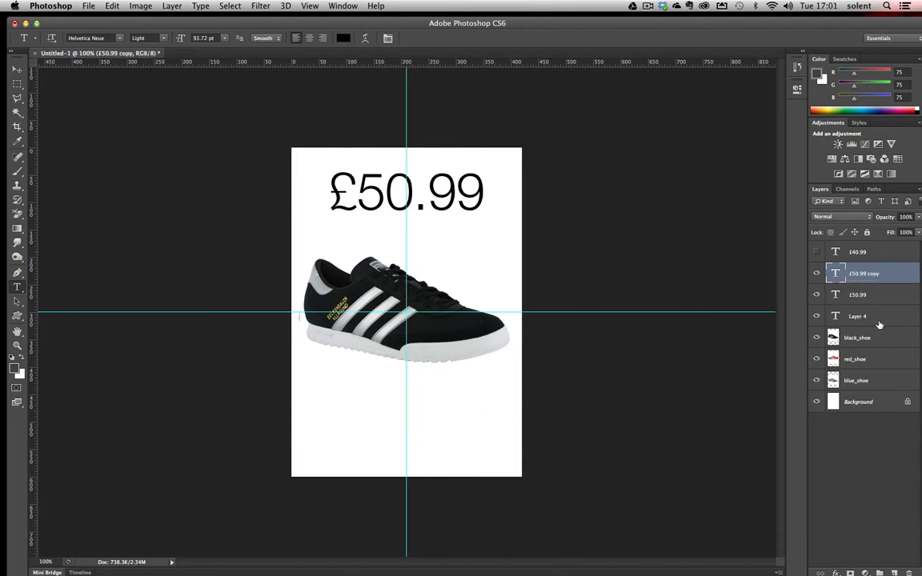
{"action": "left_click", "coordinate": [816, 295]}
- Recolour all the text of the new £50.99 copy to blue, 3366ff
{"action": "left_click_drag", "start_coordinate": [327, 183], "coordinate": [504, 195]}
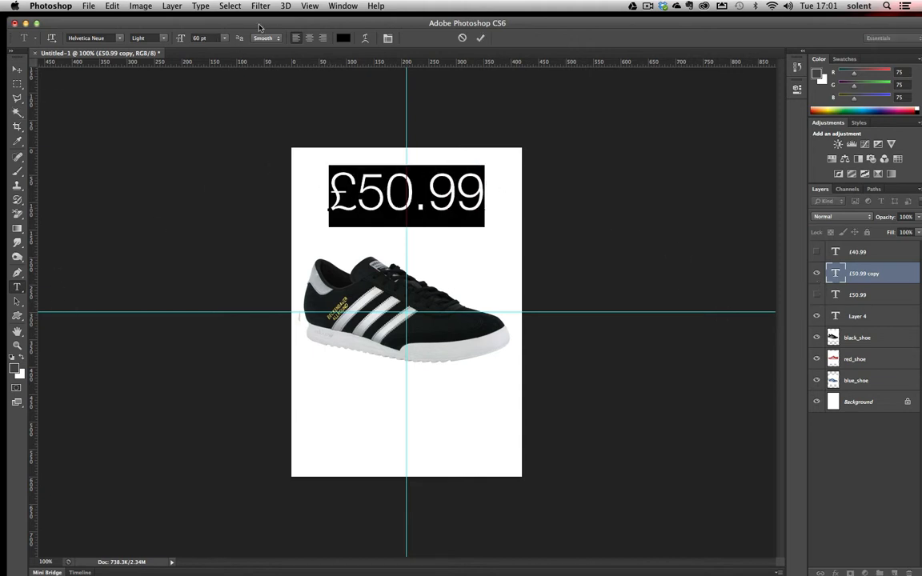
{"action": "left_click", "coordinate": [343, 38]}
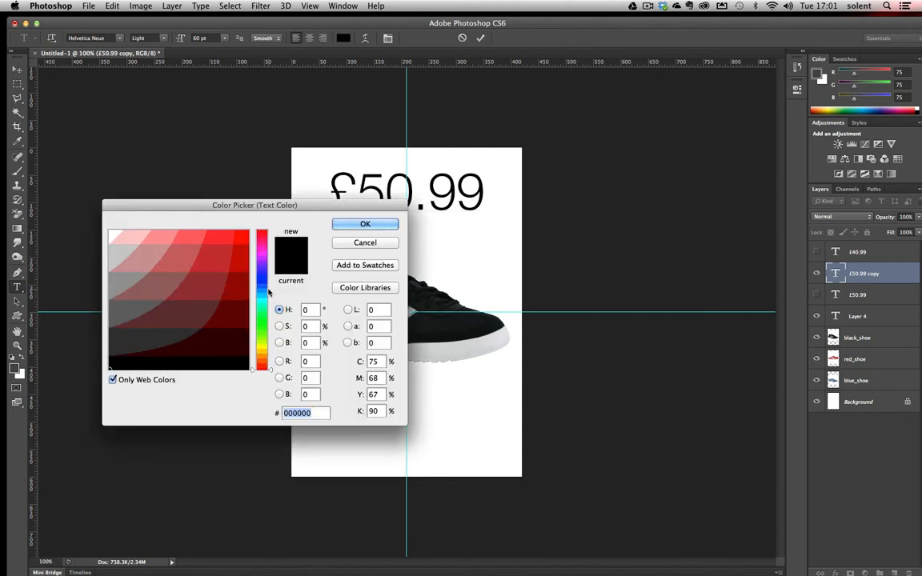
{"action": "left_click", "coordinate": [265, 283]}
{"action": "left_click", "coordinate": [223, 240]}
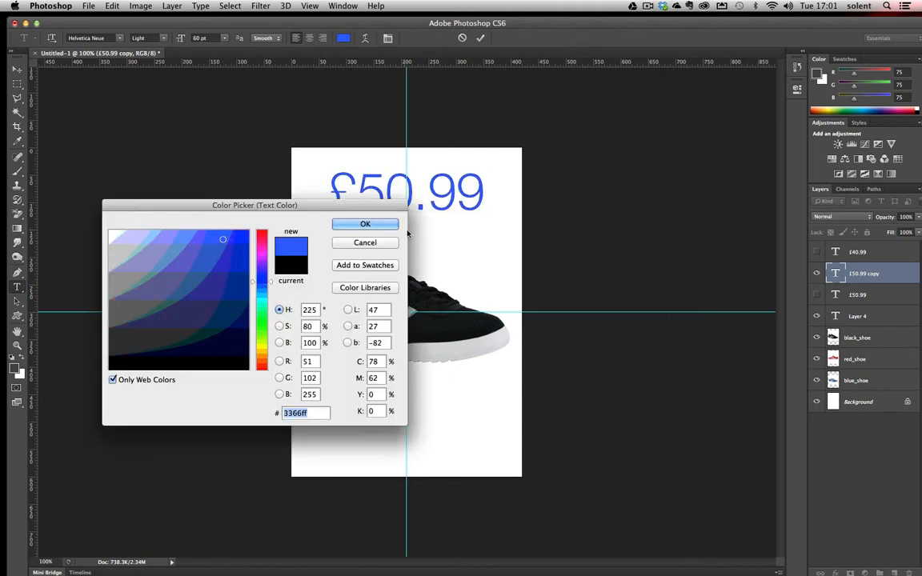
{"action": "left_click", "coordinate": [384, 227]}
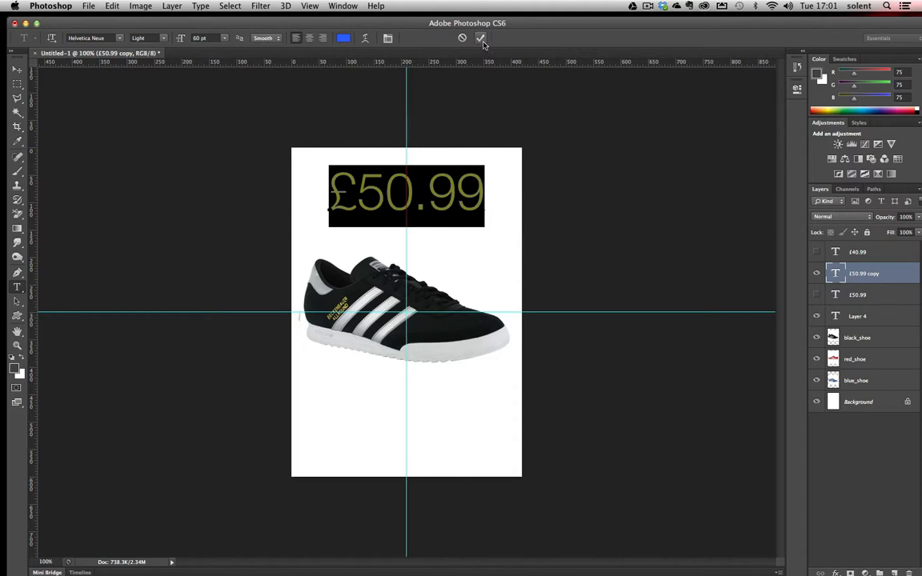
- Change the blue price text to £30.99
{"action": "left_click", "coordinate": [346, 195]}
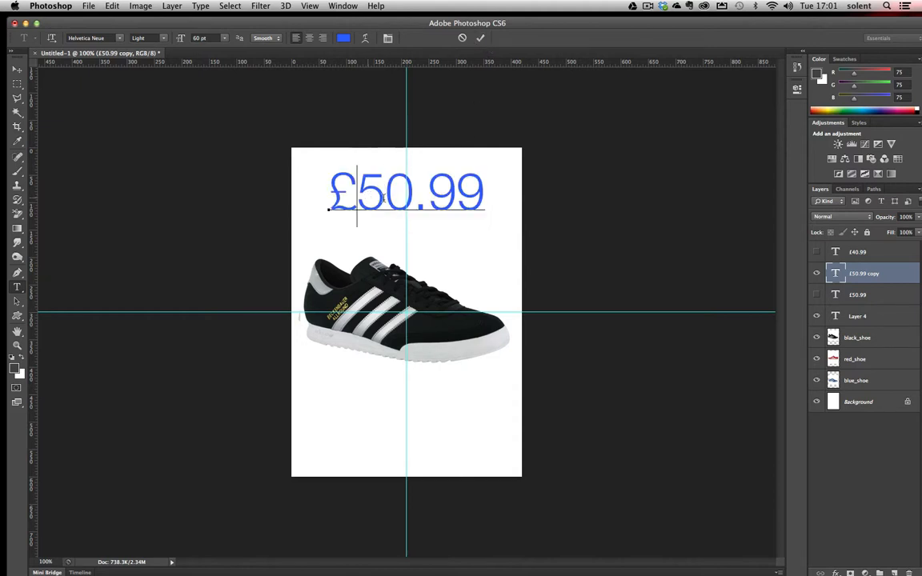
{"action": "left_click_drag", "start_coordinate": [357, 195], "coordinate": [384, 195]}
{"action": "type", "text": "3"}
{"action": "left_click", "coordinate": [479, 37]}
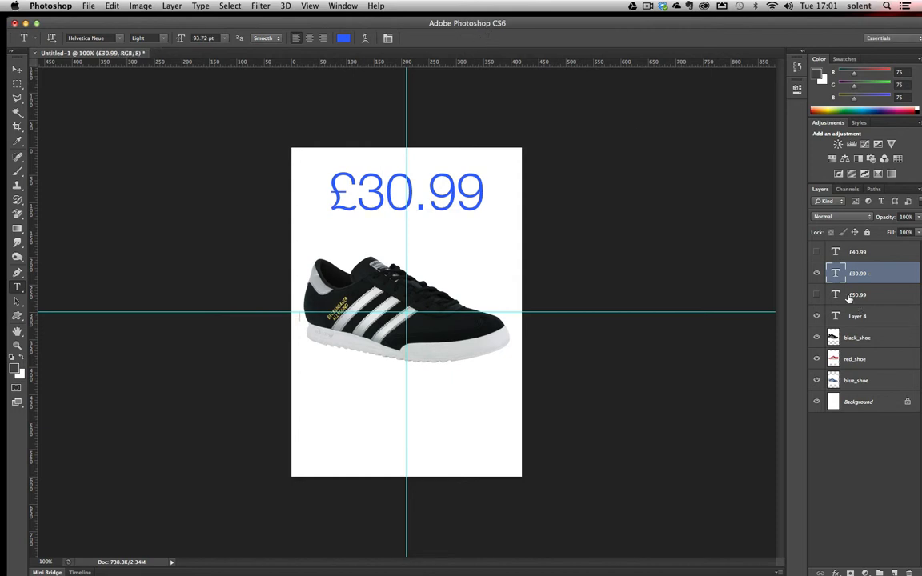
- Show the £40.99, £30.99 and £50.99 price layers one at a time, ending with only £40.99 visible
{"action": "left_click", "coordinate": [817, 272]}
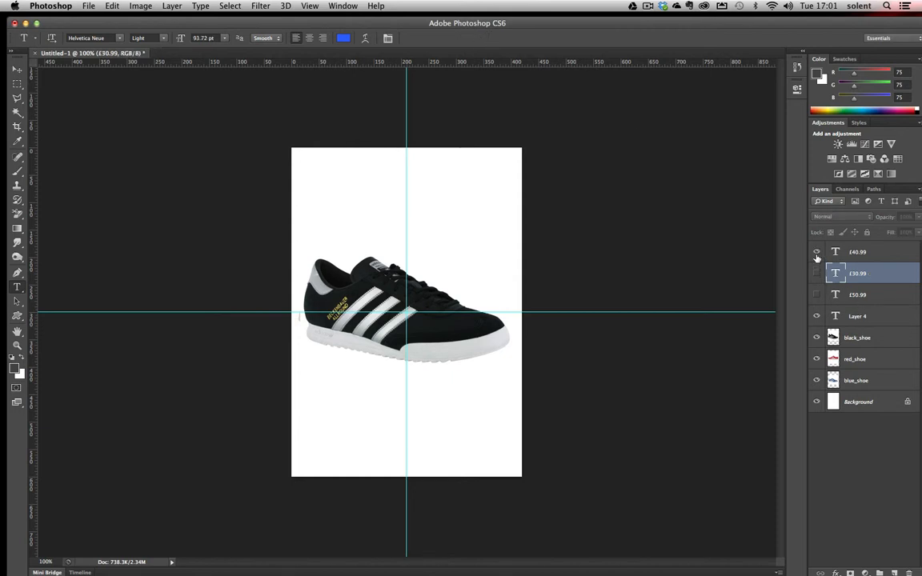
{"action": "left_click", "coordinate": [817, 252]}
{"action": "left_click", "coordinate": [817, 253]}
{"action": "left_click", "coordinate": [816, 273]}
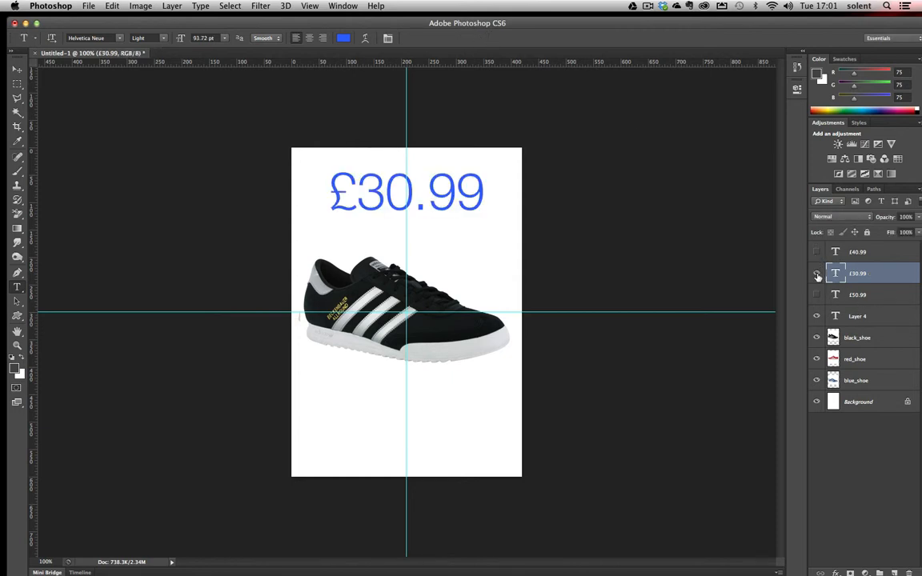
{"action": "left_click", "coordinate": [817, 274]}
{"action": "left_click", "coordinate": [816, 294]}
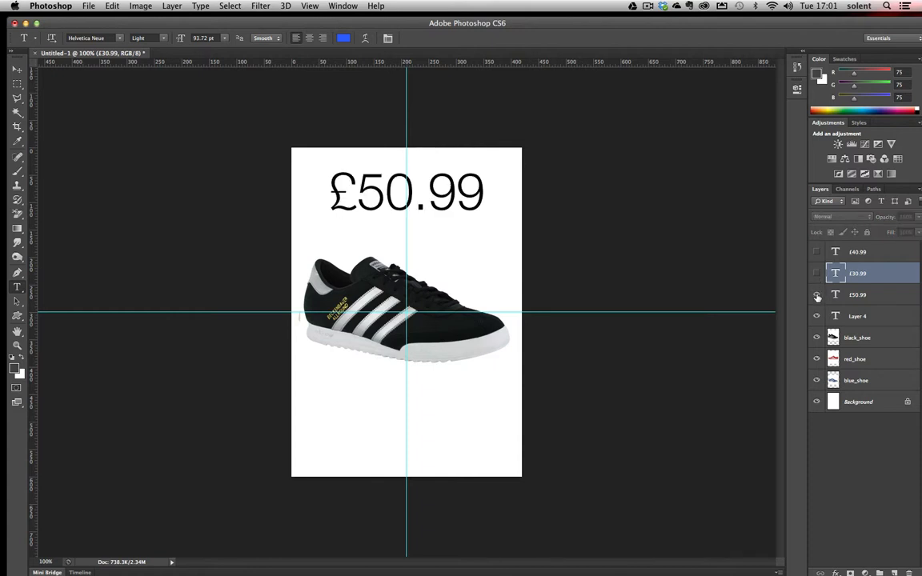
{"action": "left_click", "coordinate": [817, 295]}
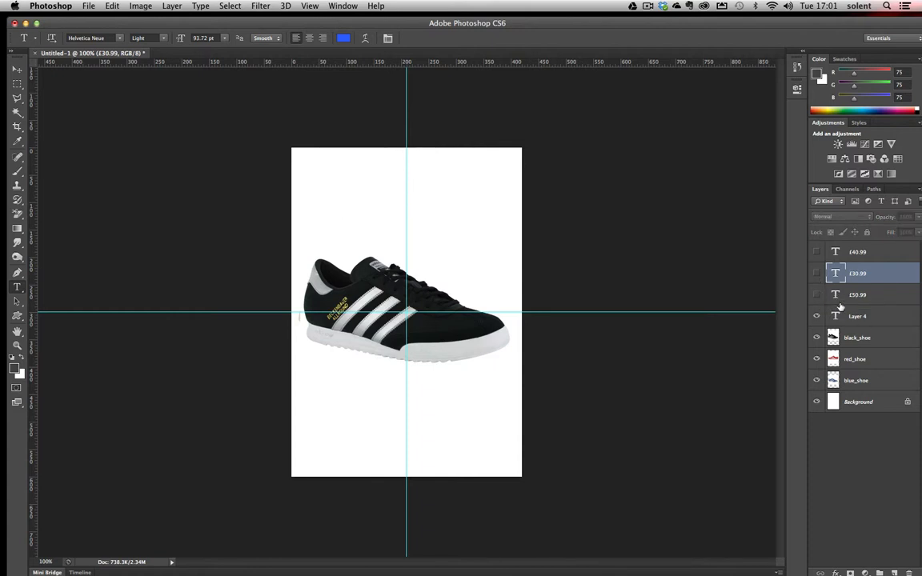
{"action": "left_click", "coordinate": [817, 251]}
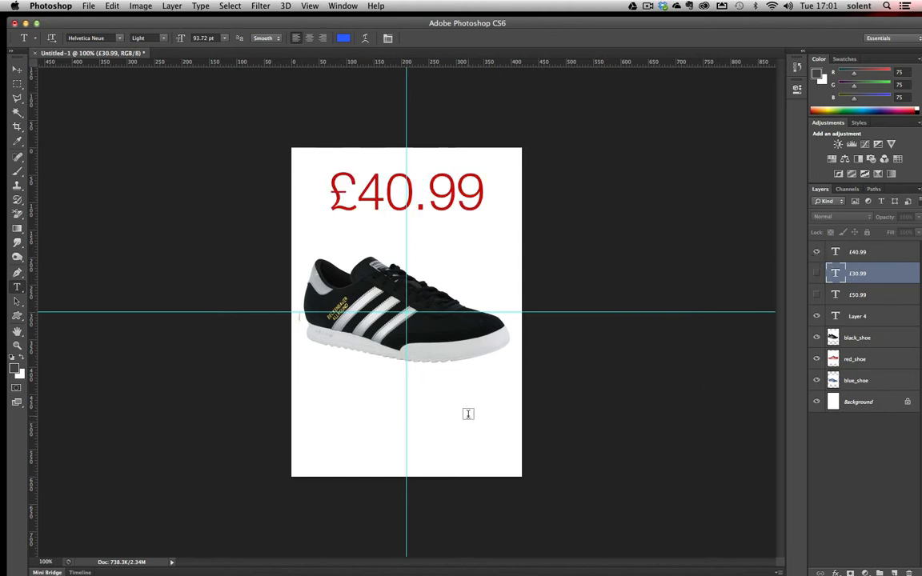
- Draw a light-blue rectangle about 155 × 69 px below the shoe's heel side and remove its stroke
{"action": "left_click", "coordinate": [18, 317]}
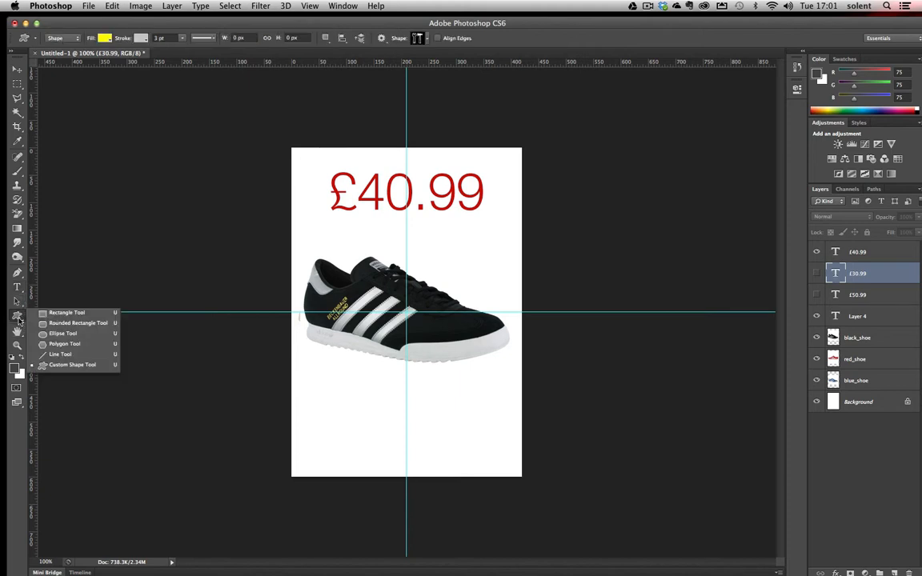
{"action": "left_click", "coordinate": [60, 312]}
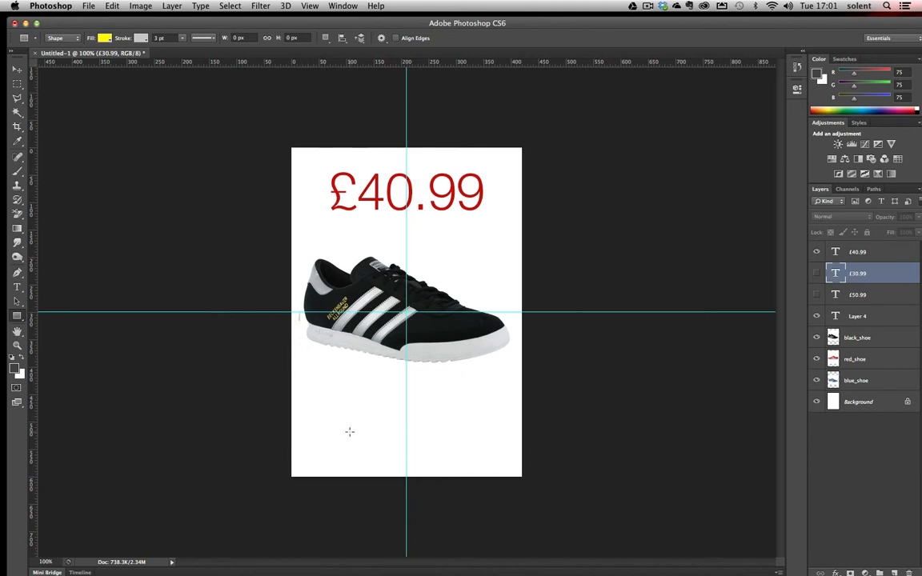
{"action": "left_click", "coordinate": [105, 38]}
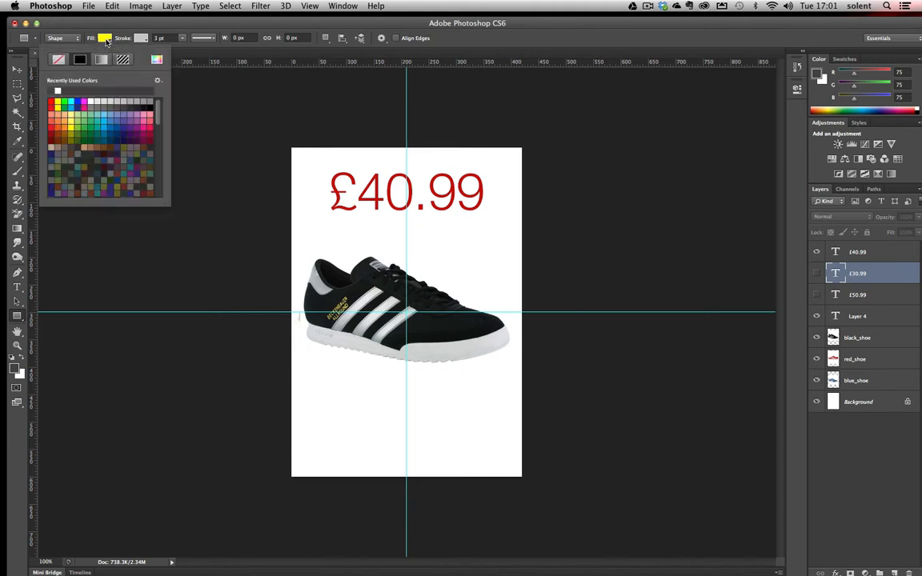
{"action": "left_click", "coordinate": [73, 104]}
{"action": "left_click_drag", "start_coordinate": [313, 393], "coordinate": [397, 432]}
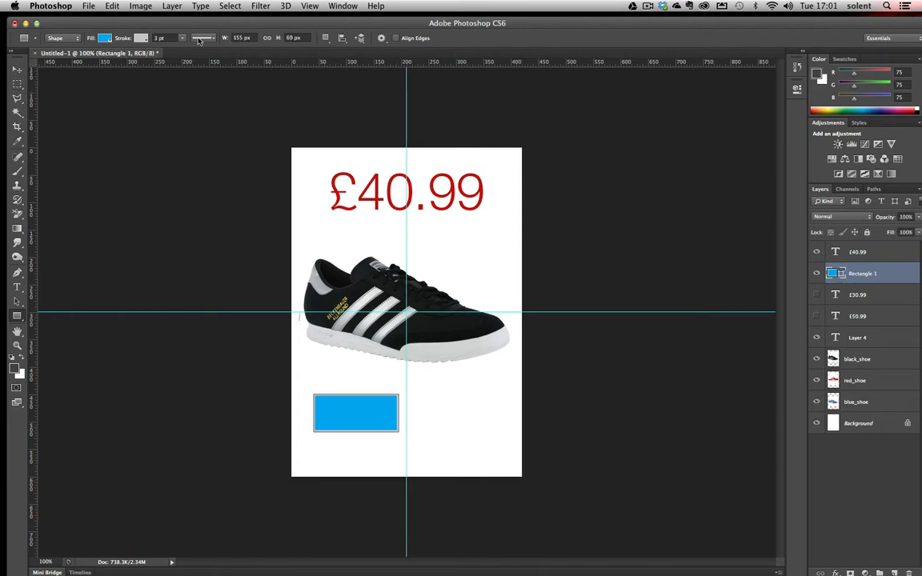
{"action": "left_click", "coordinate": [143, 38]}
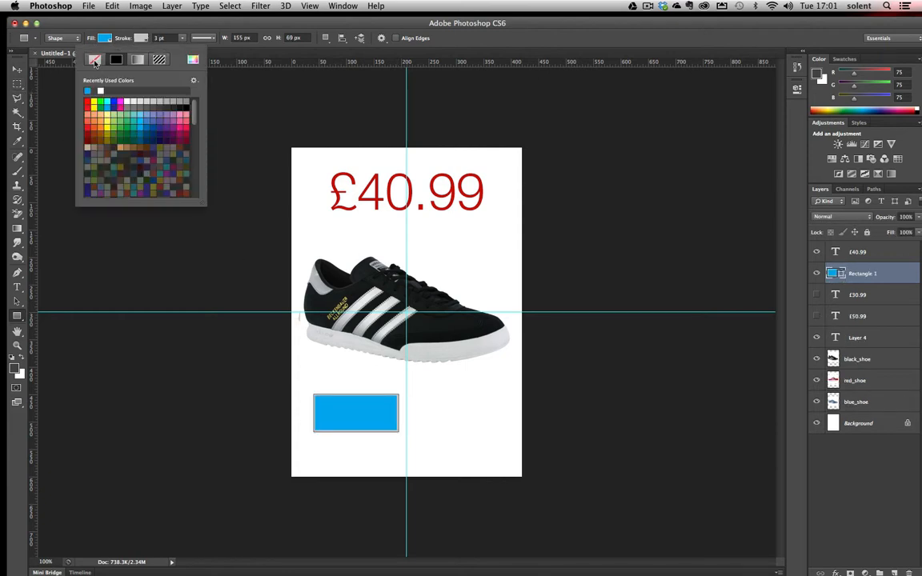
{"action": "left_click", "coordinate": [94, 61]}
- Move the blue rectangle slightly lower and resize it, widening it to about 112% and lowering its top edge
{"action": "left_click", "coordinate": [17, 69]}
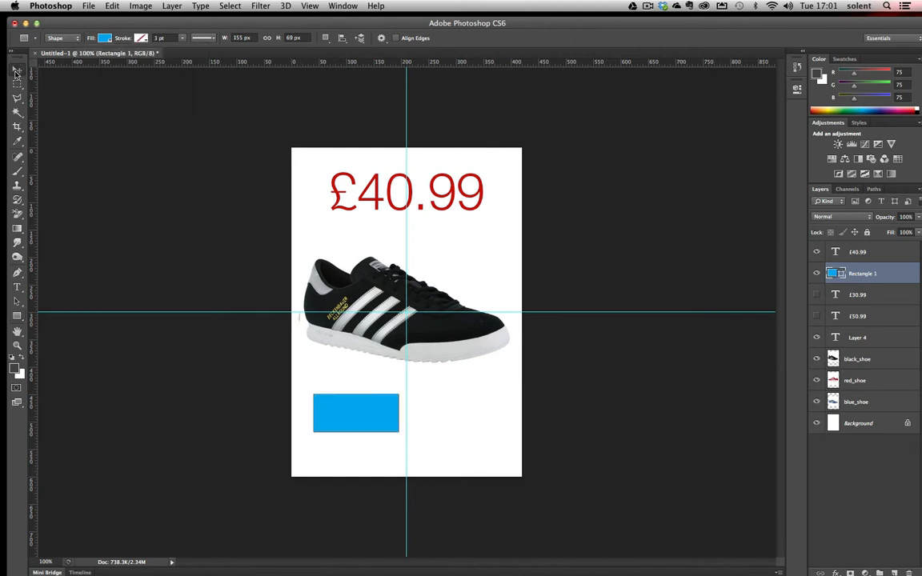
{"action": "left_click_drag", "start_coordinate": [387, 424], "coordinate": [388, 433]}
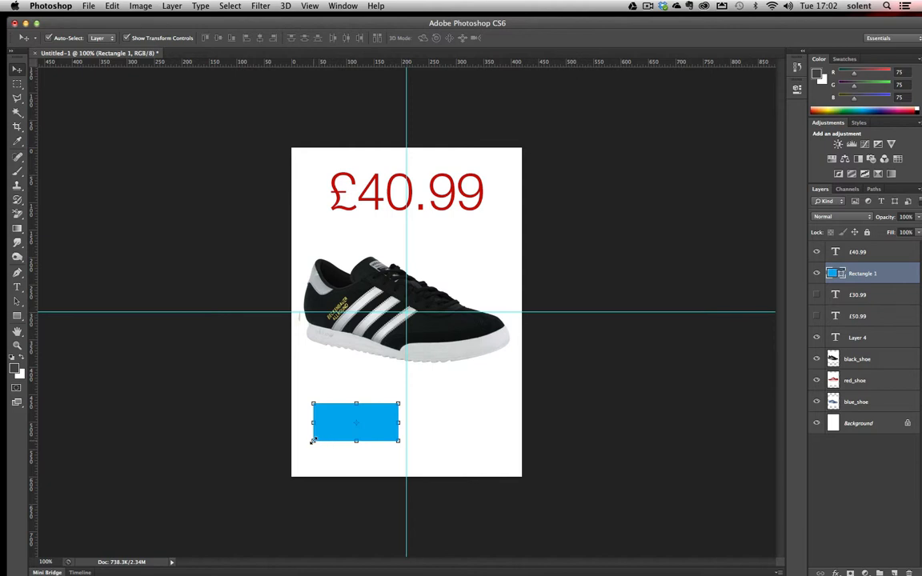
{"action": "left_click_drag", "start_coordinate": [313, 439], "coordinate": [303, 446]}
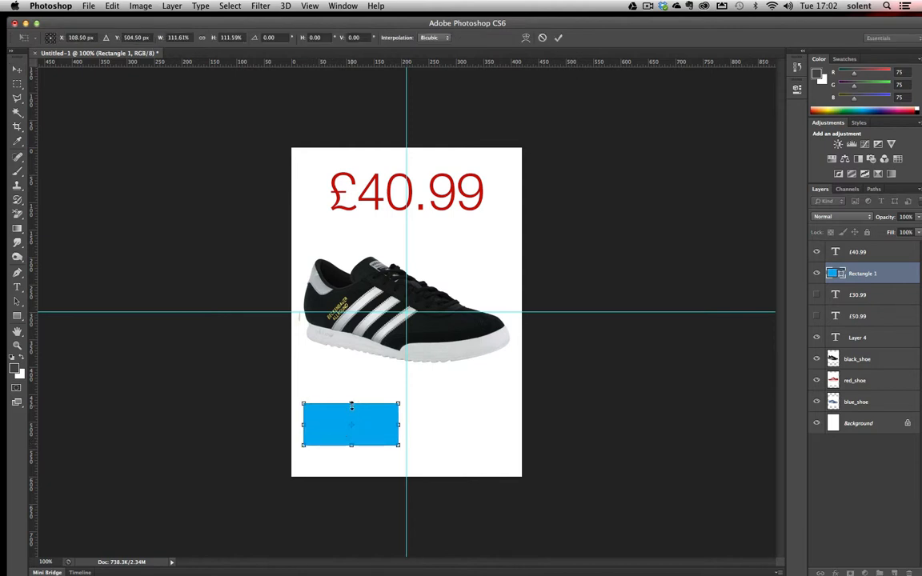
{"action": "left_click_drag", "start_coordinate": [351, 407], "coordinate": [351, 417]}
{"action": "key", "text": "Return"}
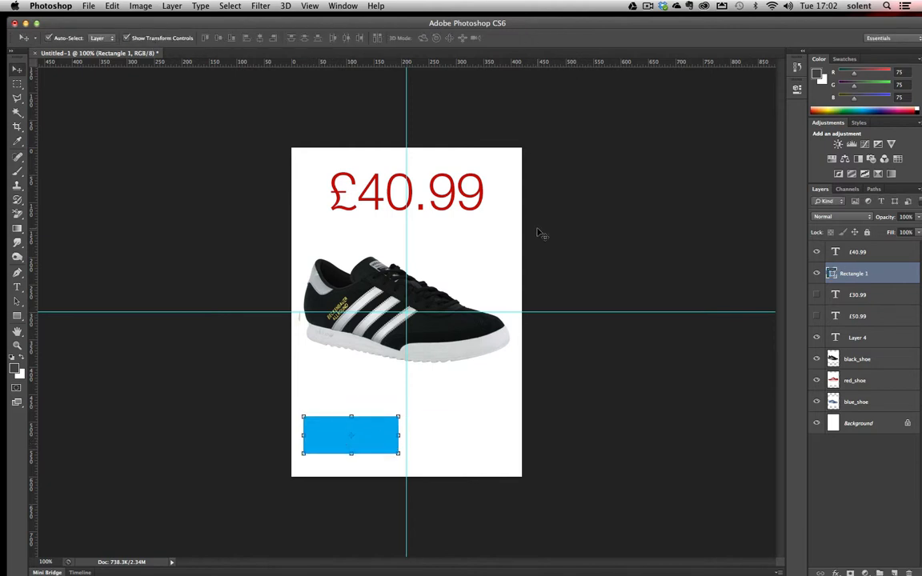
- Duplicate the blue rectangle and place the copy level beside it, on the other side of the vertical guide
{"action": "key", "text": "super+j"}
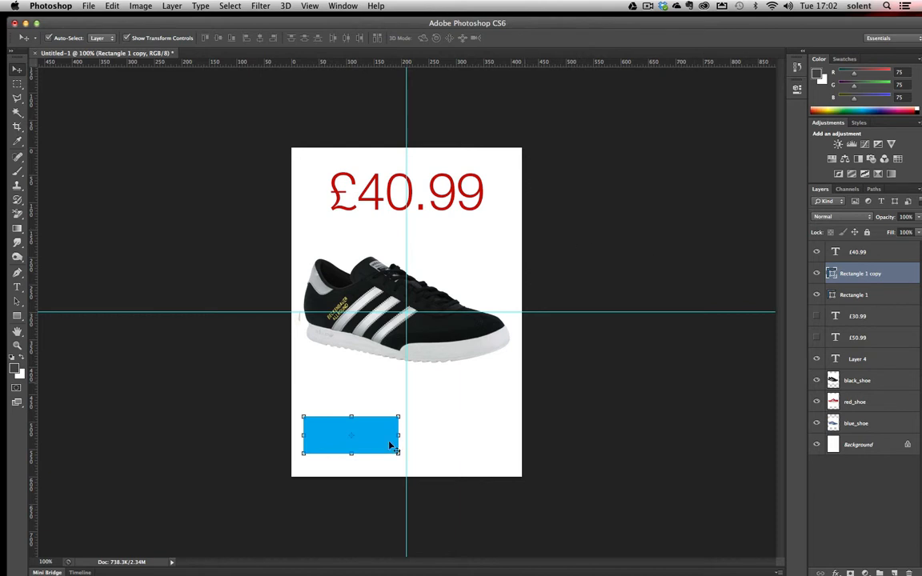
{"action": "left_click_drag", "start_coordinate": [363, 442], "coordinate": [481, 444]}
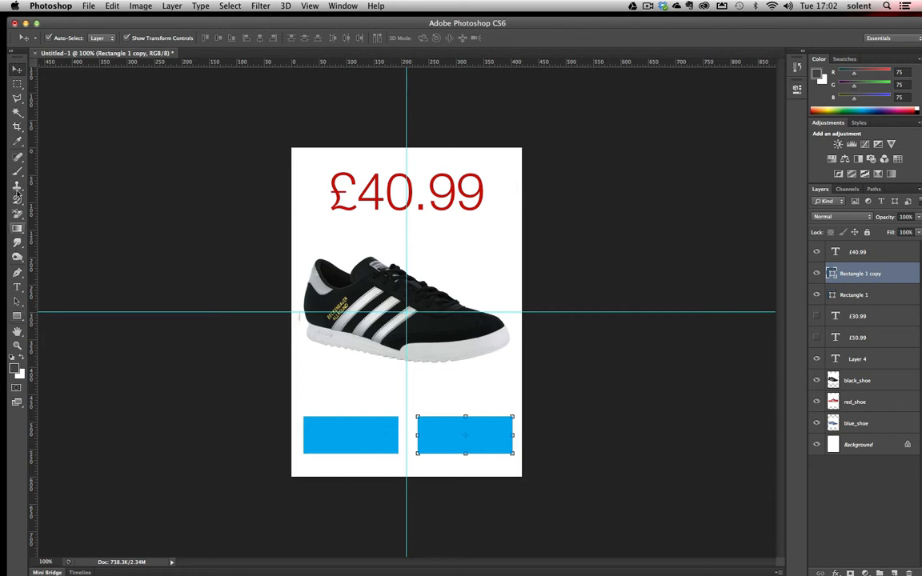
- Add the white 36 pt label SHARE and centre it on the blue rectangle below the shoe's heel side
{"action": "left_click", "coordinate": [18, 287]}
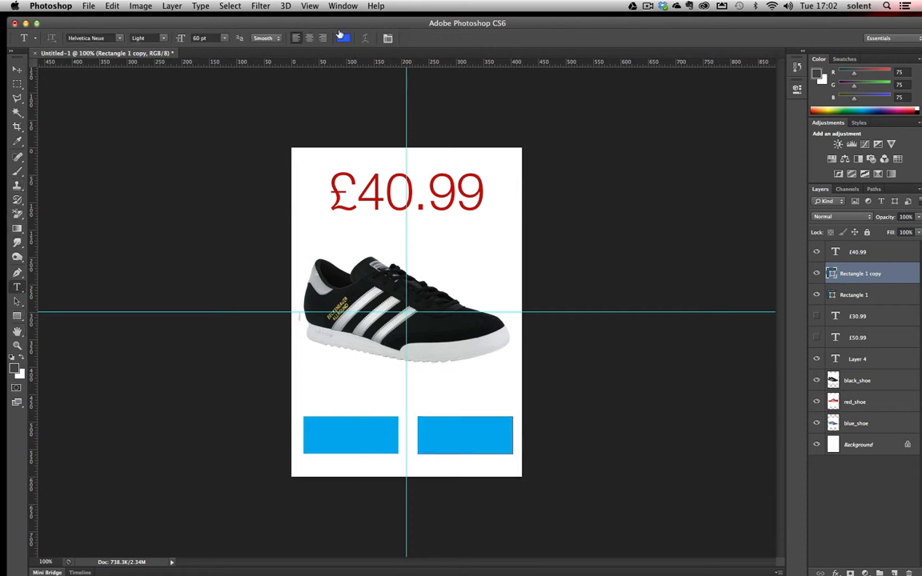
{"action": "left_click", "coordinate": [345, 39]}
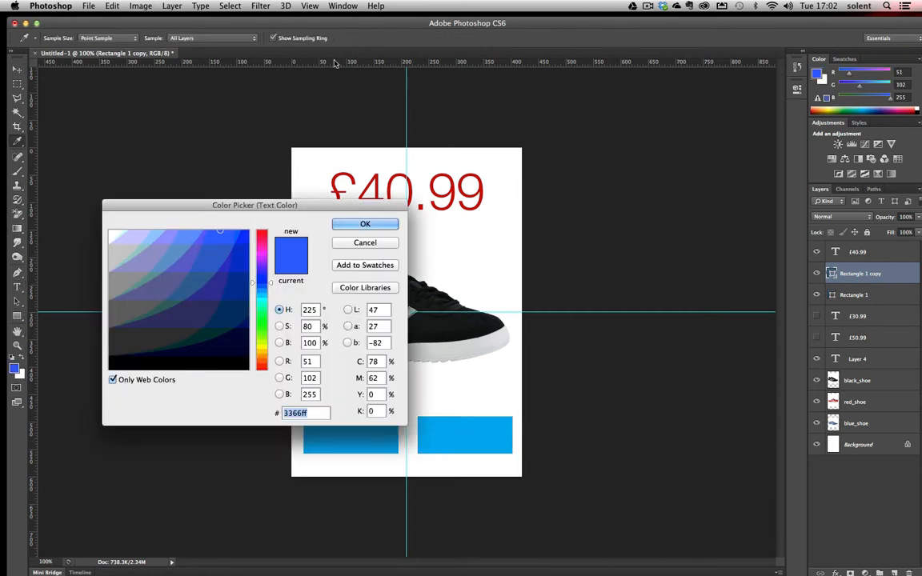
{"action": "left_click", "coordinate": [113, 233]}
{"action": "left_click", "coordinate": [375, 223]}
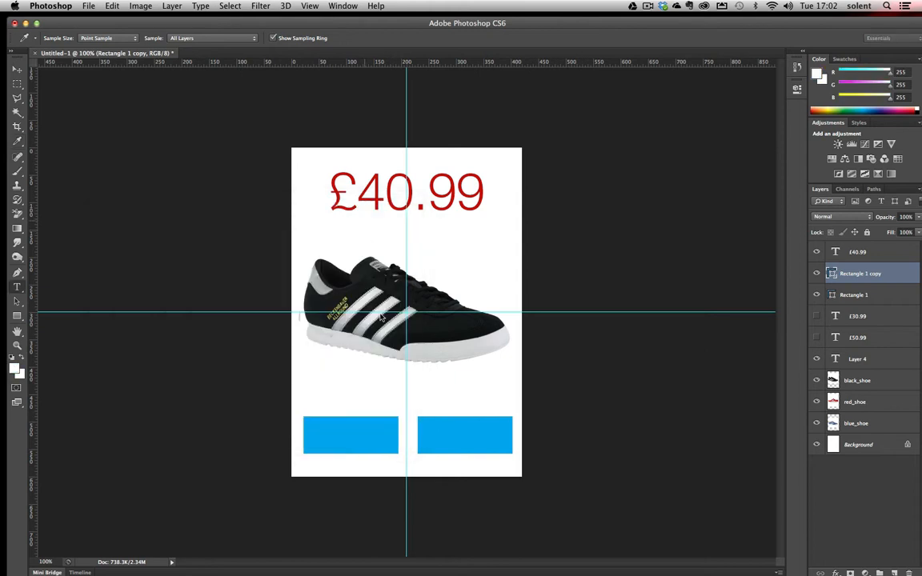
{"action": "left_click", "coordinate": [322, 433]}
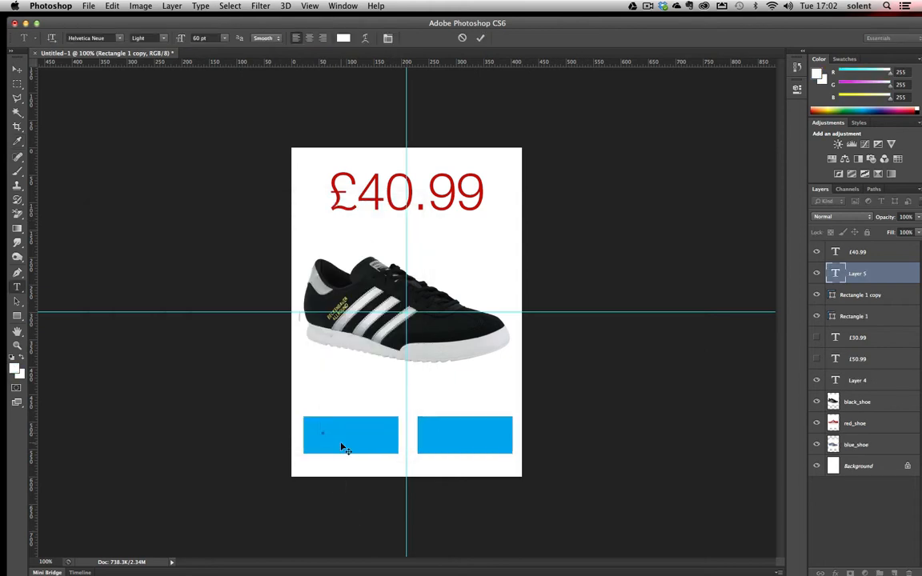
{"action": "left_click", "coordinate": [226, 39]}
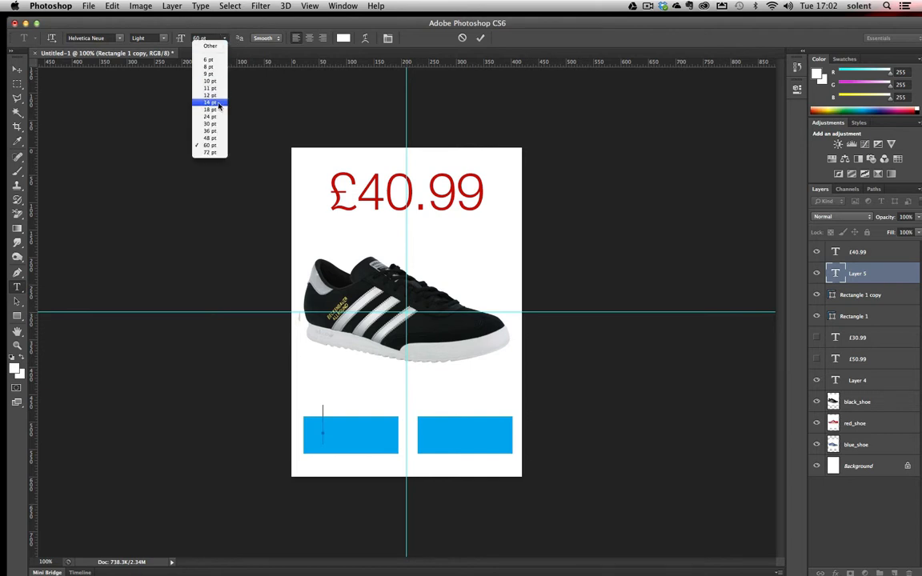
{"action": "left_click", "coordinate": [213, 135]}
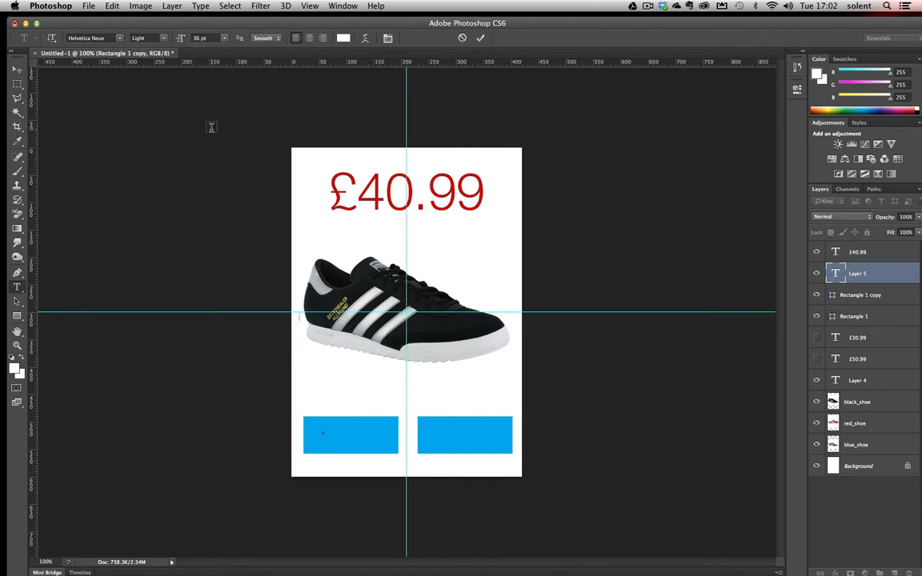
{"action": "type", "text": "SHARE"}
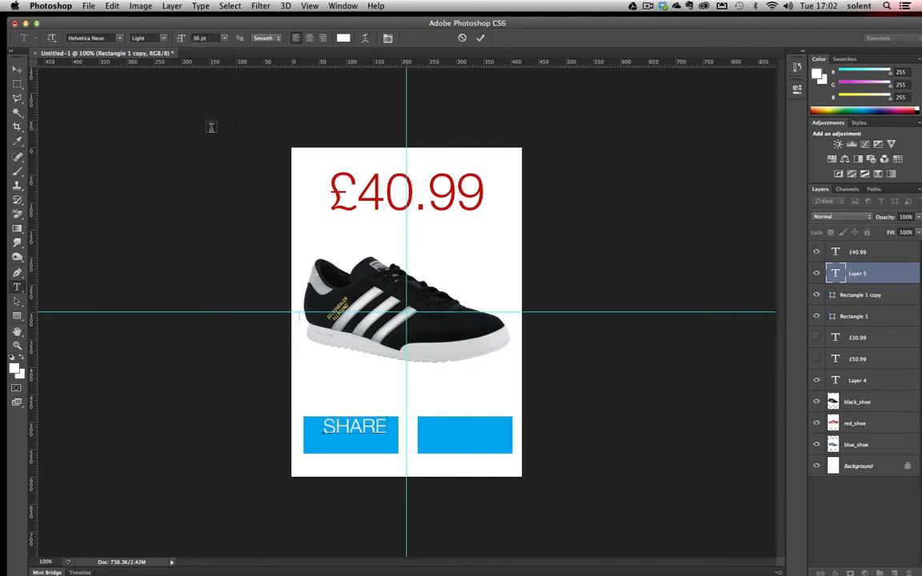
{"action": "left_click", "coordinate": [16, 71]}
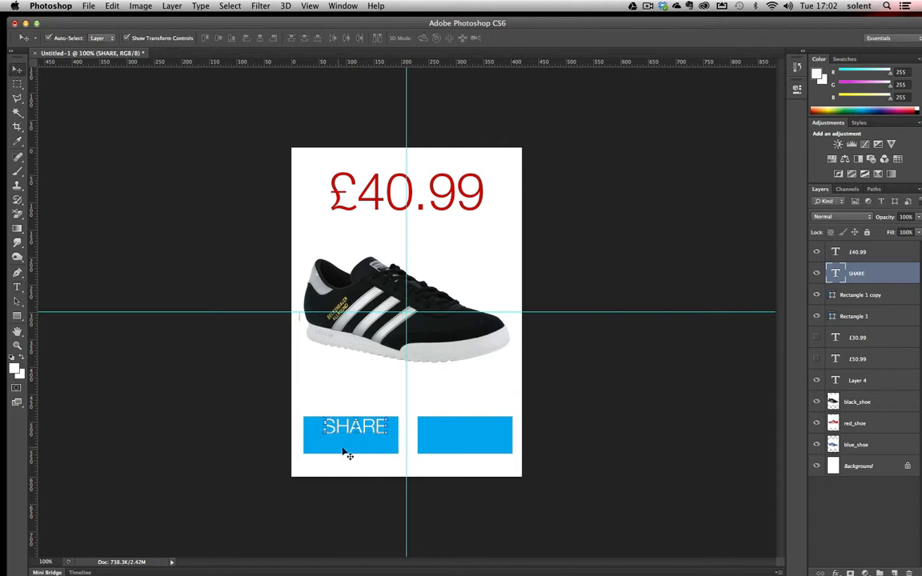
{"action": "left_click_drag", "start_coordinate": [361, 427], "coordinate": [363, 437]}
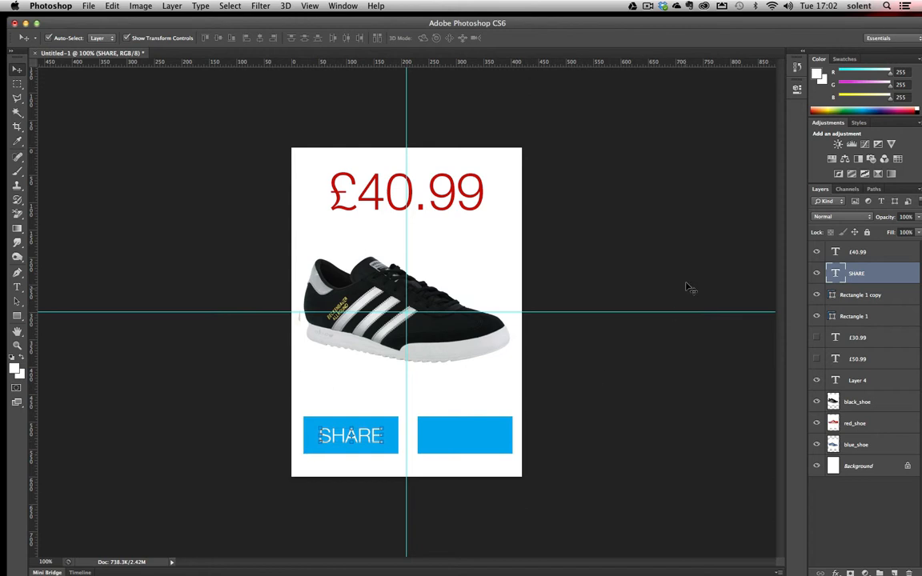
- Create a BUY label from a copy of the SHARE text and centre it on the other blue rectangle
{"action": "key", "text": "super+j"}
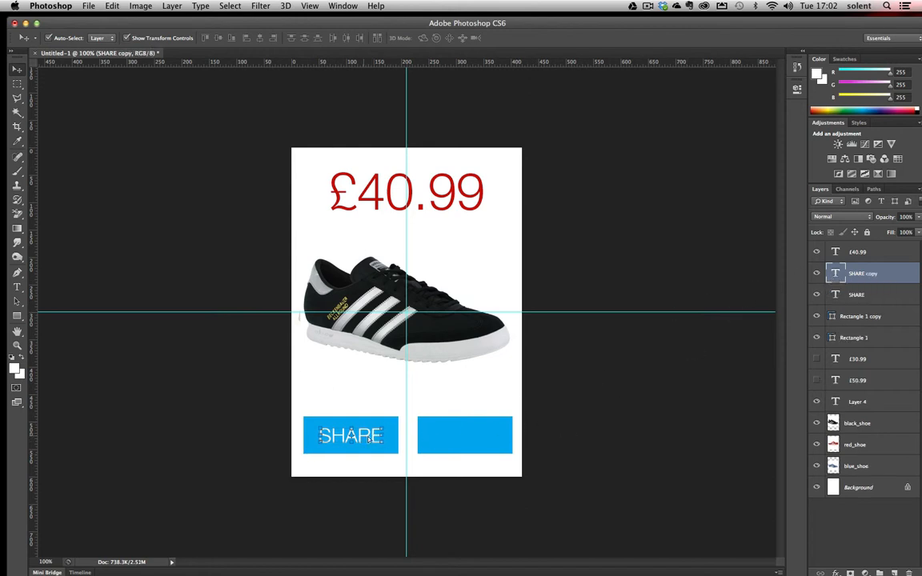
{"action": "left_click_drag", "start_coordinate": [370, 438], "coordinate": [481, 441]}
{"action": "left_click", "coordinate": [17, 288]}
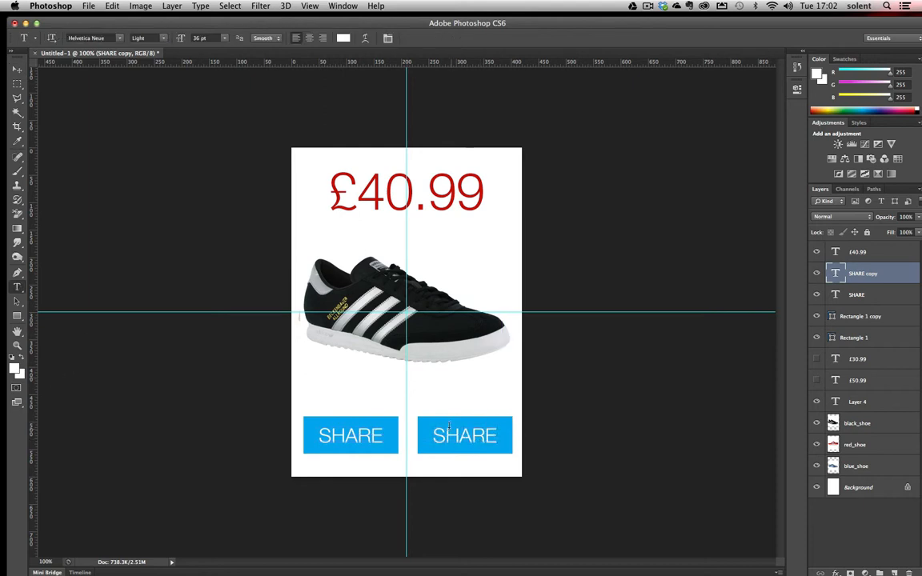
{"action": "left_click_drag", "start_coordinate": [435, 433], "coordinate": [500, 436]}
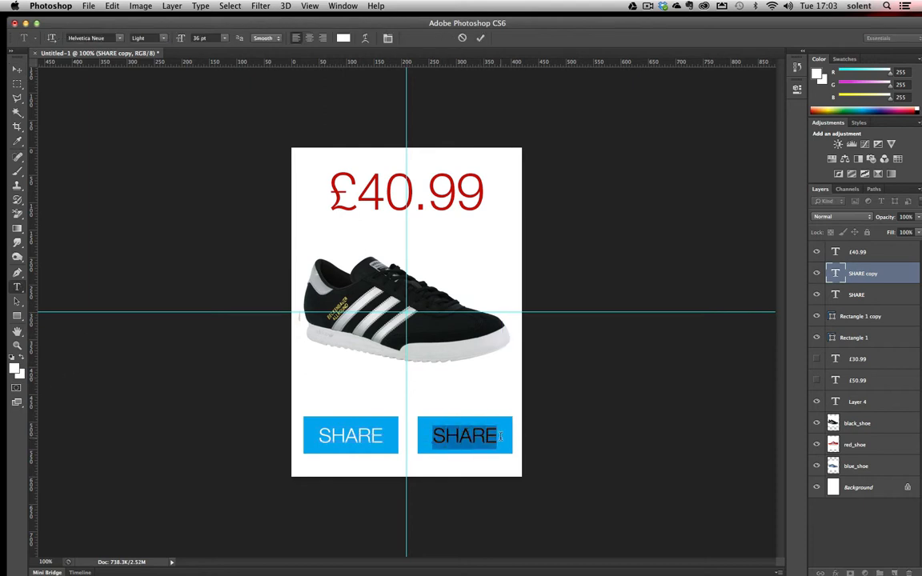
{"action": "type", "text": "BUY"}
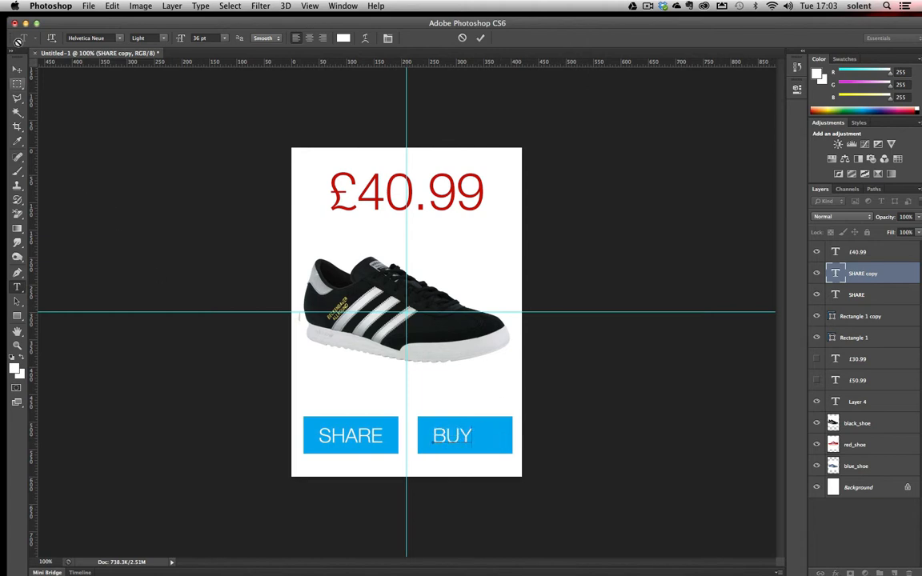
{"action": "left_click", "coordinate": [17, 70]}
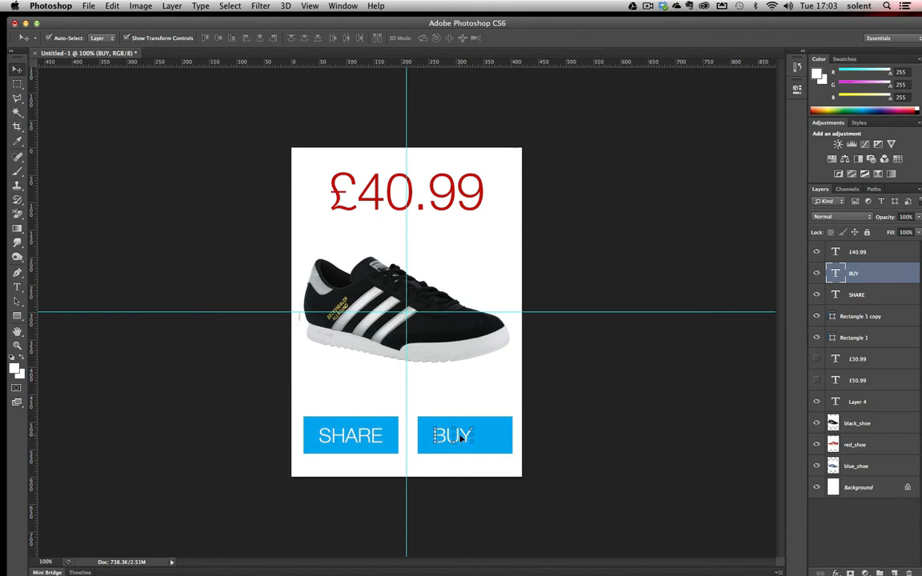
{"action": "left_click_drag", "start_coordinate": [461, 438], "coordinate": [470, 439]}
- Add one horizontal and two vertical guides through the centres of both blue buttons and align the SHARE and BUY labels to them
{"action": "left_click", "coordinate": [506, 437]}
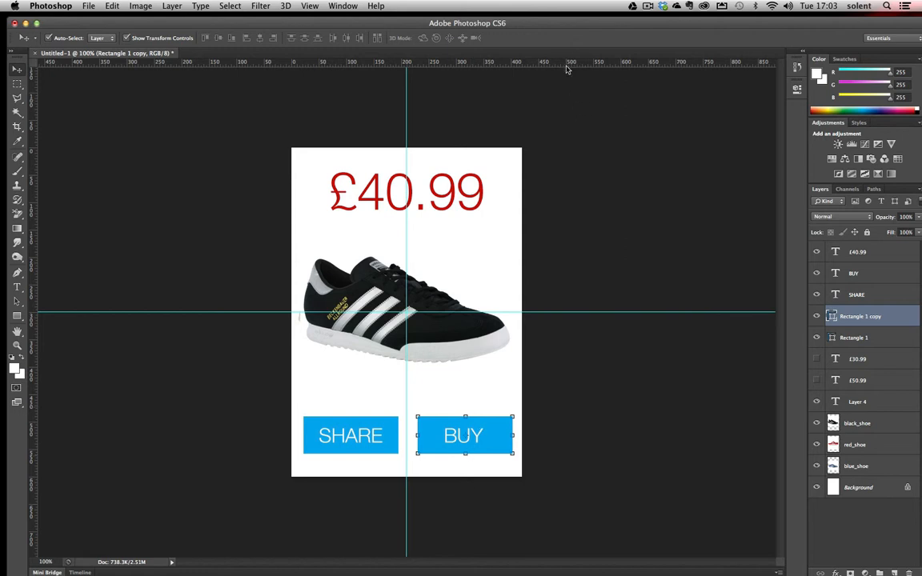
{"action": "left_click_drag", "start_coordinate": [512, 62], "coordinate": [560, 436]}
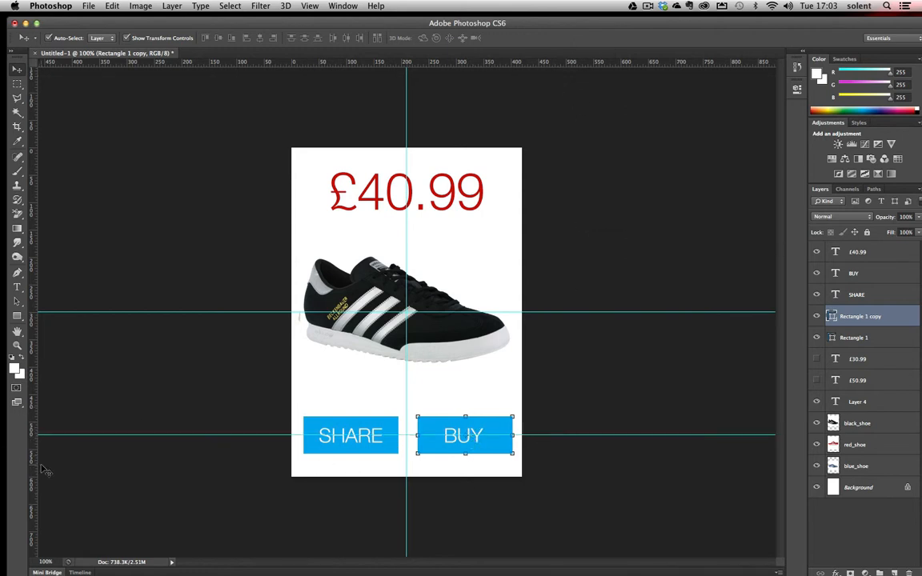
{"action": "left_click_drag", "start_coordinate": [32, 469], "coordinate": [465, 489]}
{"action": "left_click", "coordinate": [385, 423]}
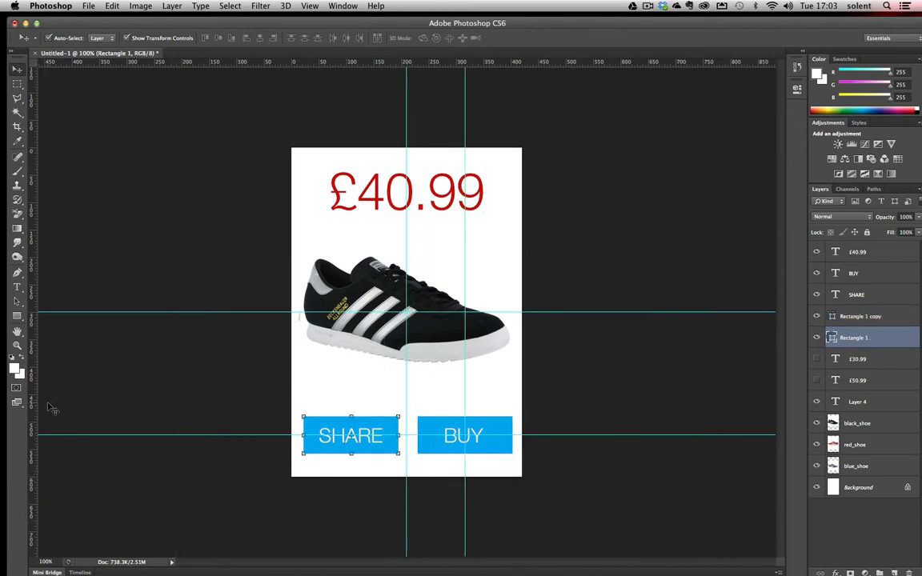
{"action": "left_click_drag", "start_coordinate": [35, 368], "coordinate": [350, 433]}
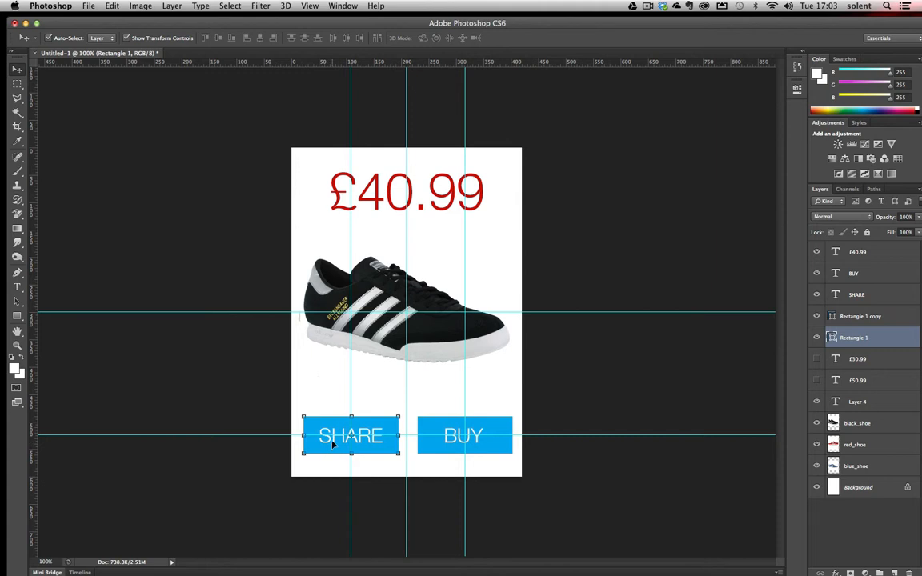
{"action": "left_click", "coordinate": [333, 444]}
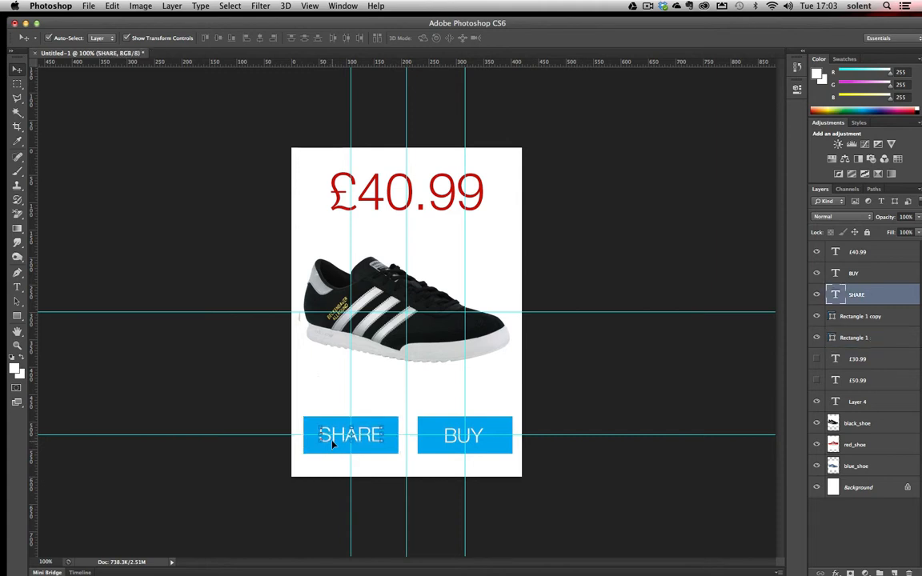
{"action": "left_click", "coordinate": [457, 445]}
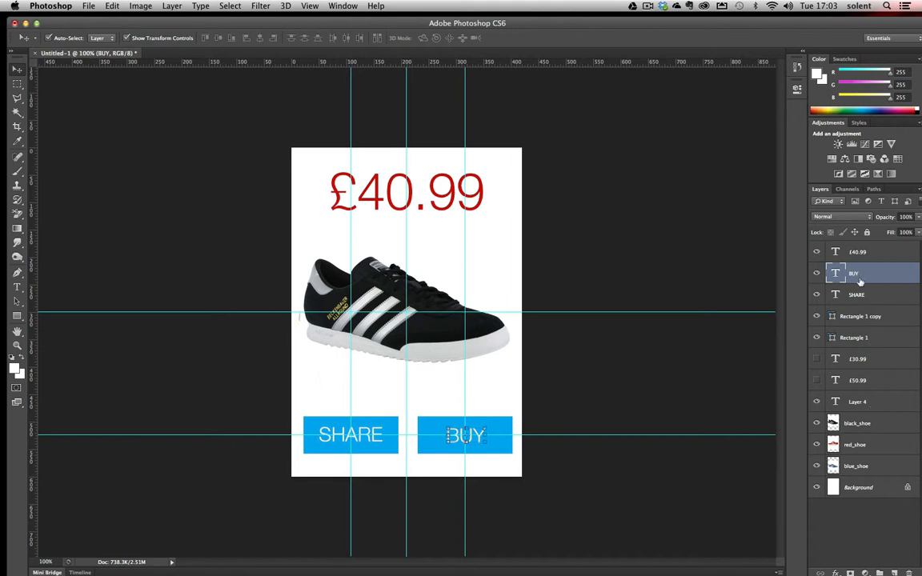
- Rename the rectangle layer behind BUY as buy_button_bg and the one behind SHARE as share_button_bg
{"action": "left_click", "coordinate": [835, 318]}
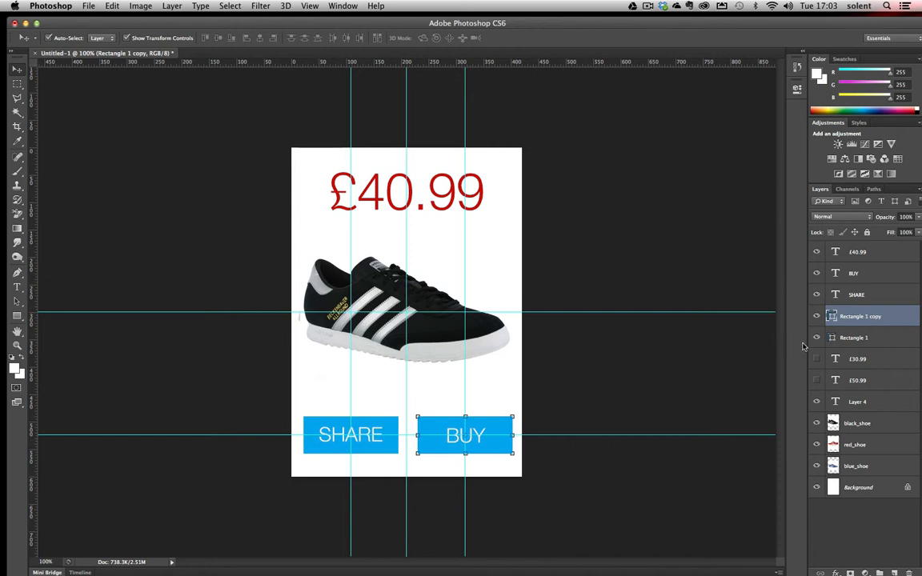
{"action": "double_click", "coordinate": [871, 316]}
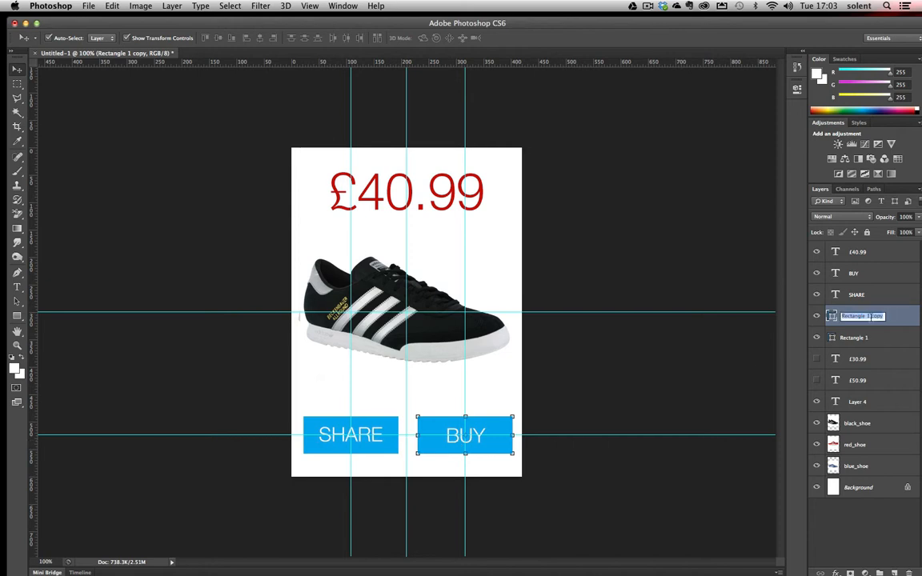
{"action": "type", "text": "B"}
{"action": "type", "text": "uy_button_bg"}
{"action": "double_click", "coordinate": [855, 337]}
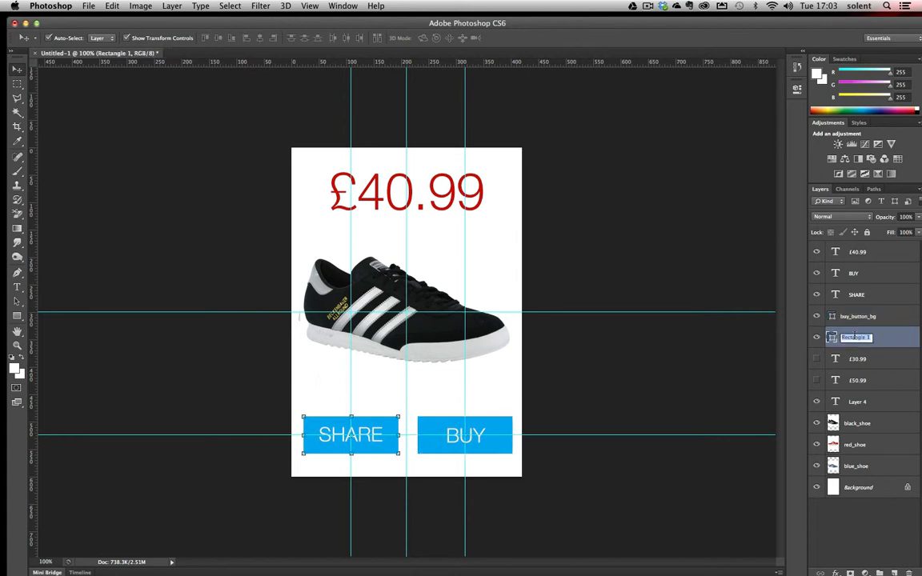
{"action": "type", "text": "share_button_bg"}
{"action": "key", "text": "Return"}
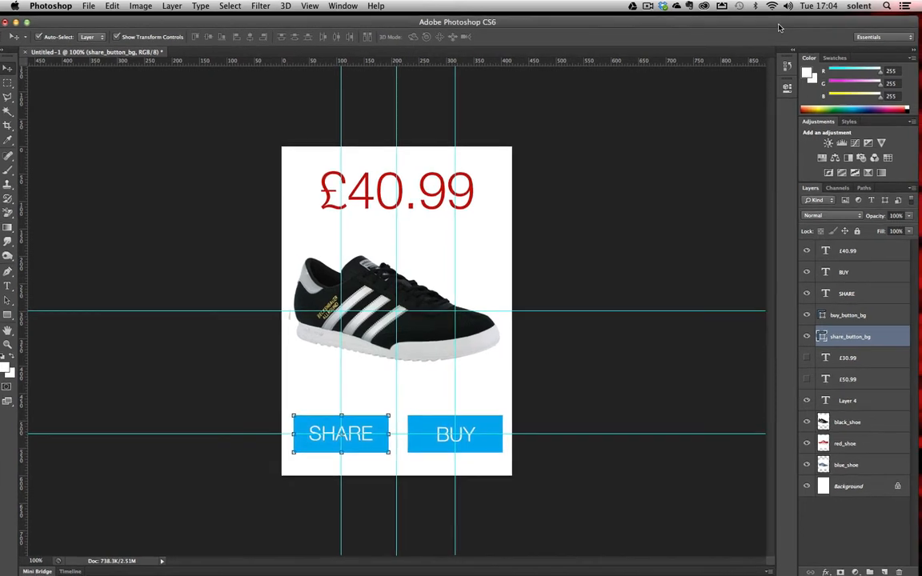
- Create a new layer group named blue
{"action": "left_click", "coordinate": [917, 190]}
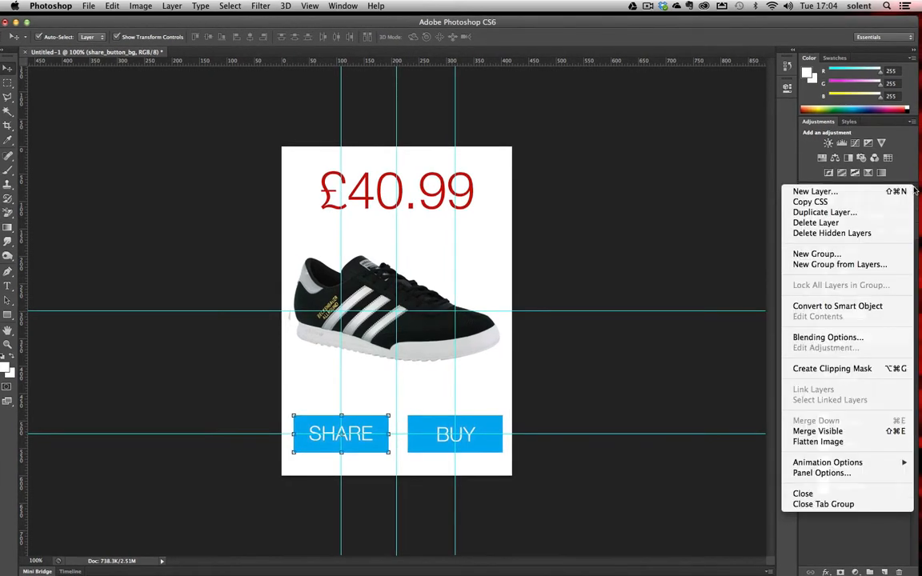
{"action": "left_click", "coordinate": [841, 253]}
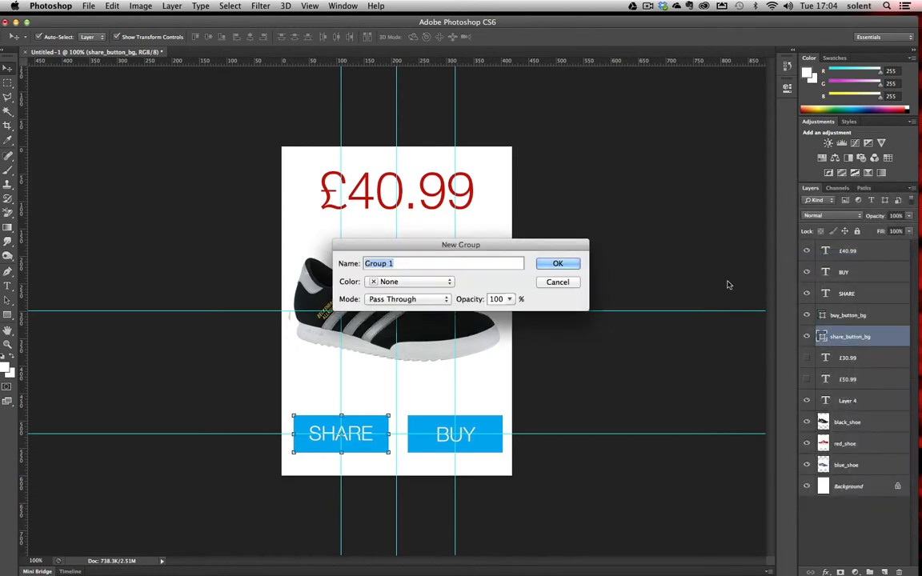
{"action": "type", "text": "blue"}
{"action": "left_click", "coordinate": [558, 263]}
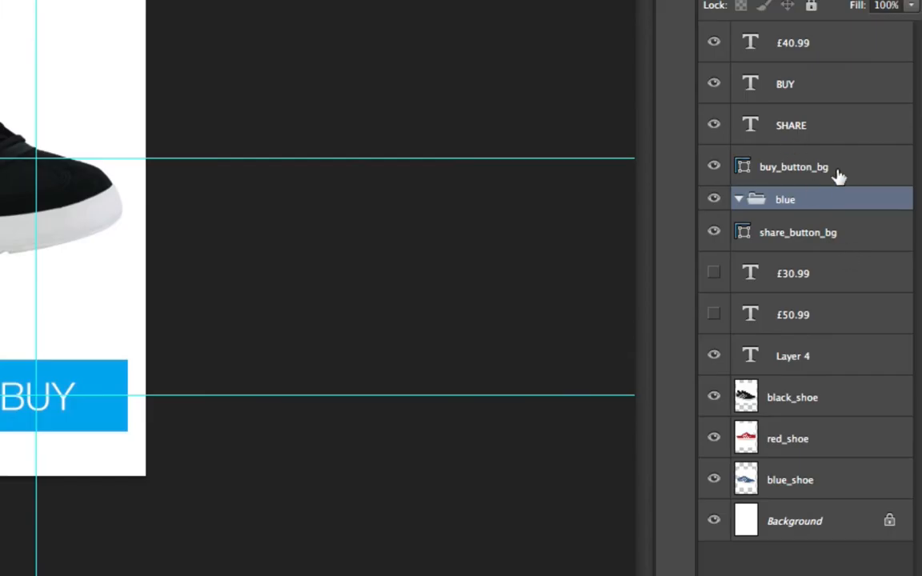
- Hide the £40.99 layer, show £30.99, and place the £30.99 and blue_shoe layers inside the blue group
{"action": "left_click_drag", "start_coordinate": [765, 479], "coordinate": [788, 183]}
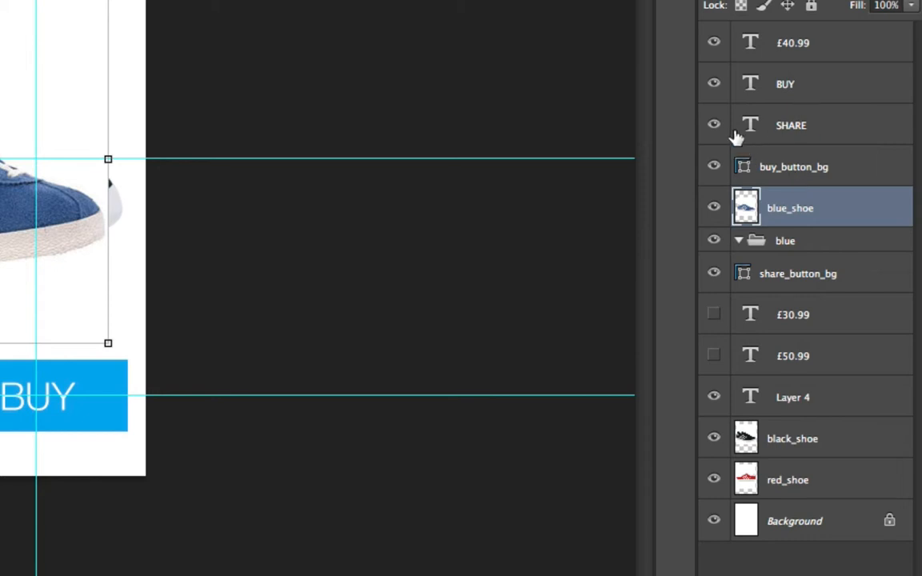
{"action": "left_click", "coordinate": [714, 45]}
{"action": "left_click", "coordinate": [713, 317]}
{"action": "left_click_drag", "start_coordinate": [767, 314], "coordinate": [768, 240]}
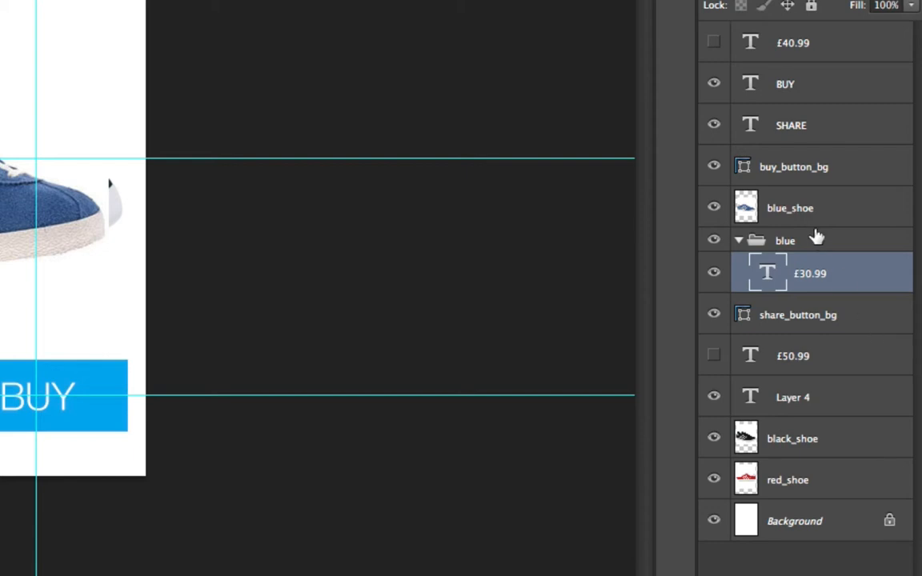
{"action": "left_click_drag", "start_coordinate": [802, 208], "coordinate": [751, 243]}
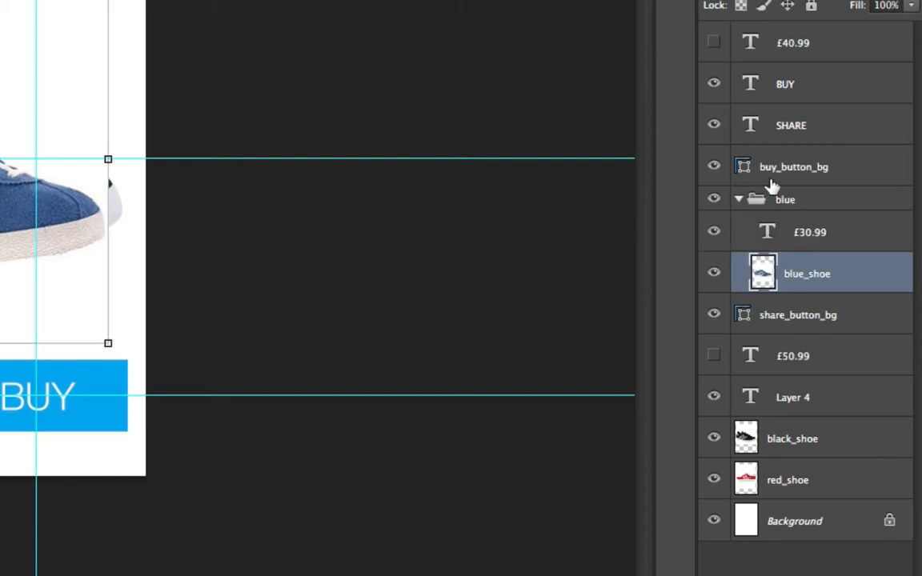
- Collapse the blue group and move it to the top of the layer stack, and open the layer options
{"action": "left_click", "coordinate": [739, 199]}
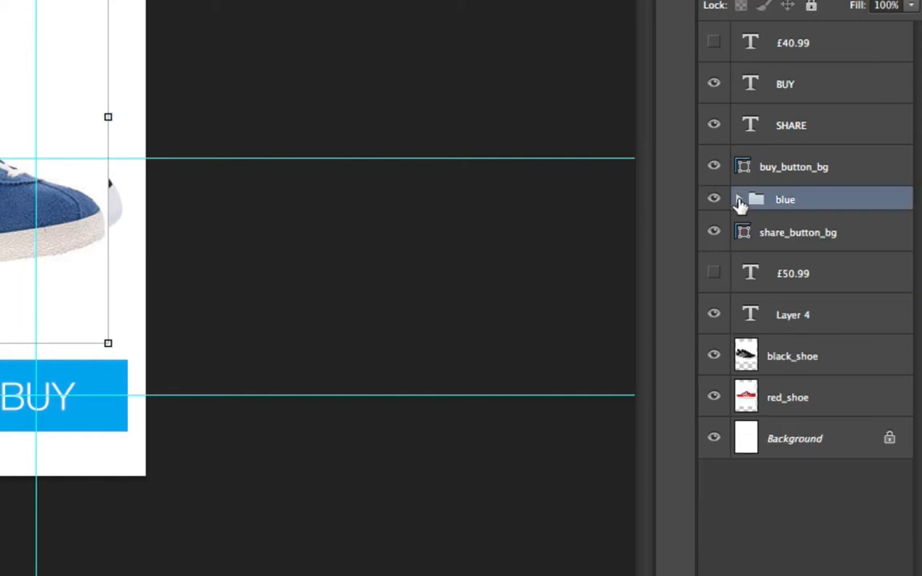
{"action": "left_click_drag", "start_coordinate": [800, 202], "coordinate": [804, 36]}
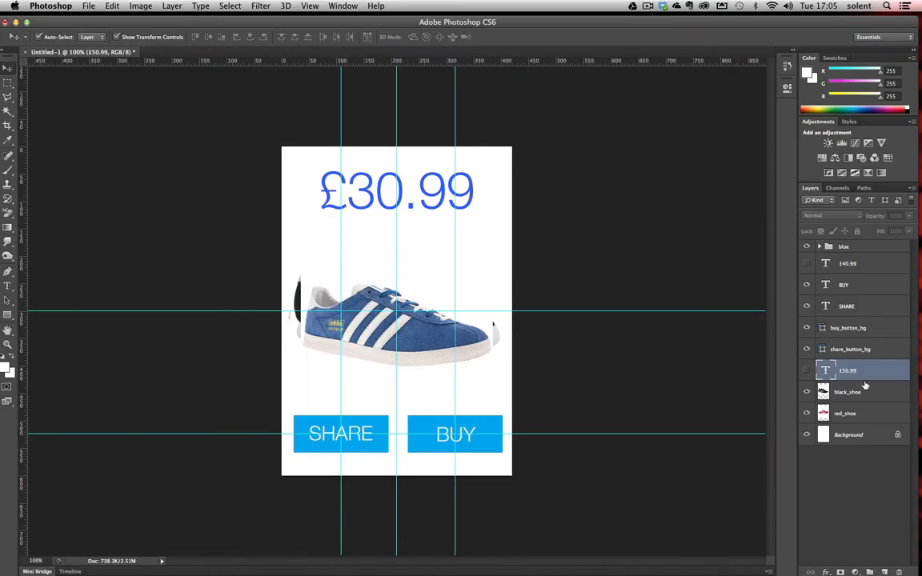
{"action": "left_click", "coordinate": [912, 189]}
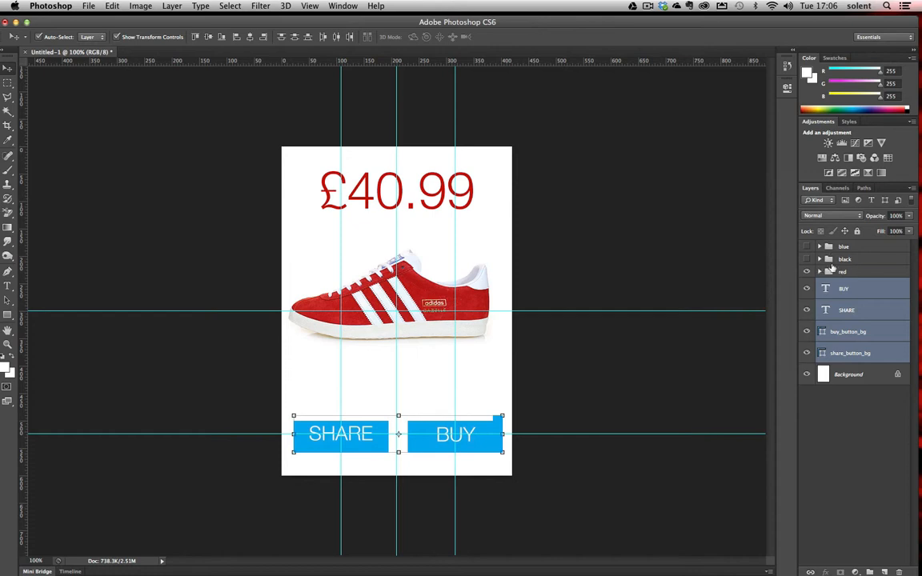
- Show the black group in place of the red one, and finish with only the blue group visible
{"action": "left_click", "coordinate": [807, 259]}
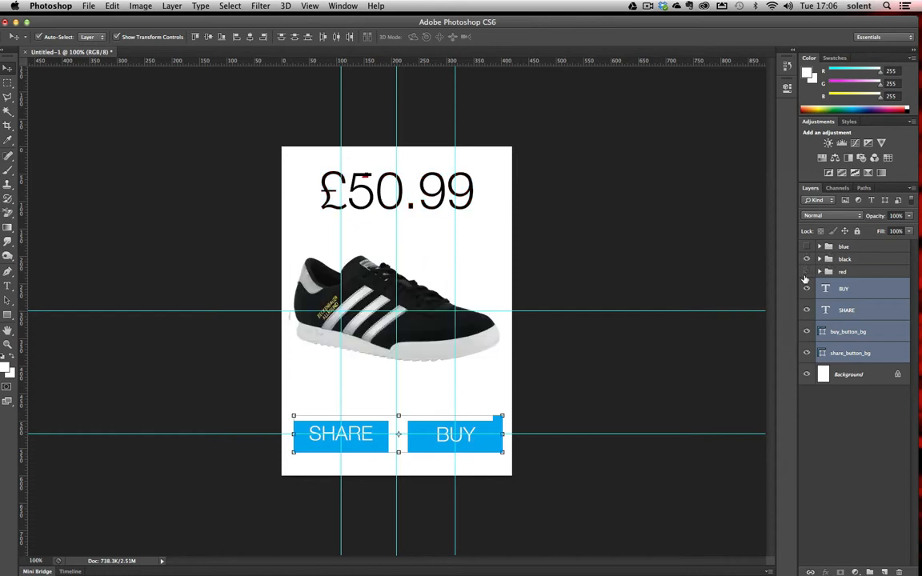
{"action": "left_click", "coordinate": [807, 248]}
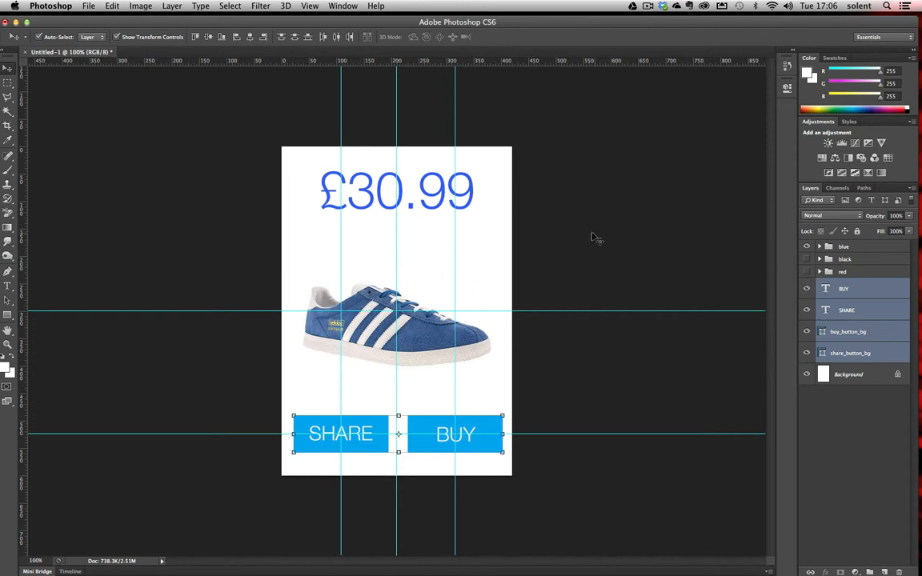
- Group the BUY, SHARE, buy_button_bg and share_button_bg layers into a new group named buttons
{"action": "left_click", "coordinate": [825, 260]}
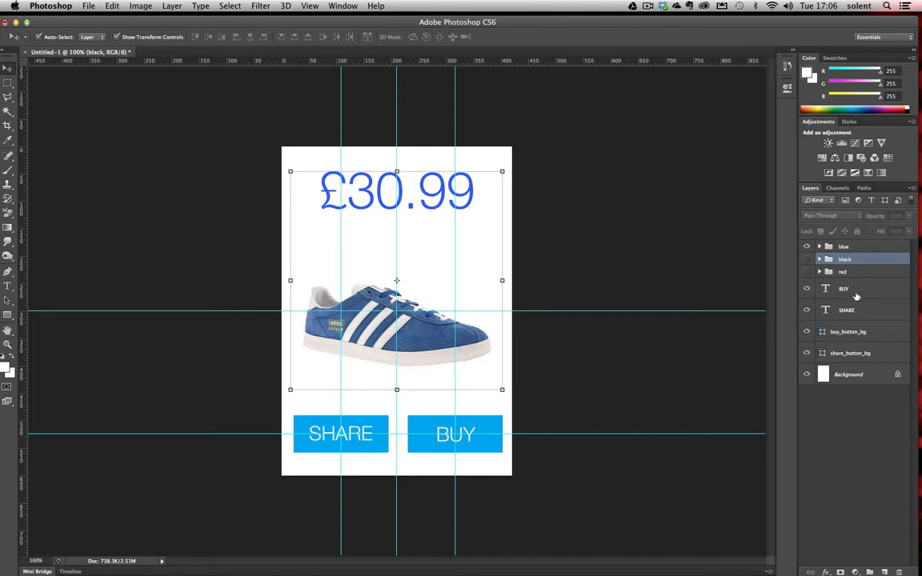
{"action": "left_click", "coordinate": [848, 289]}
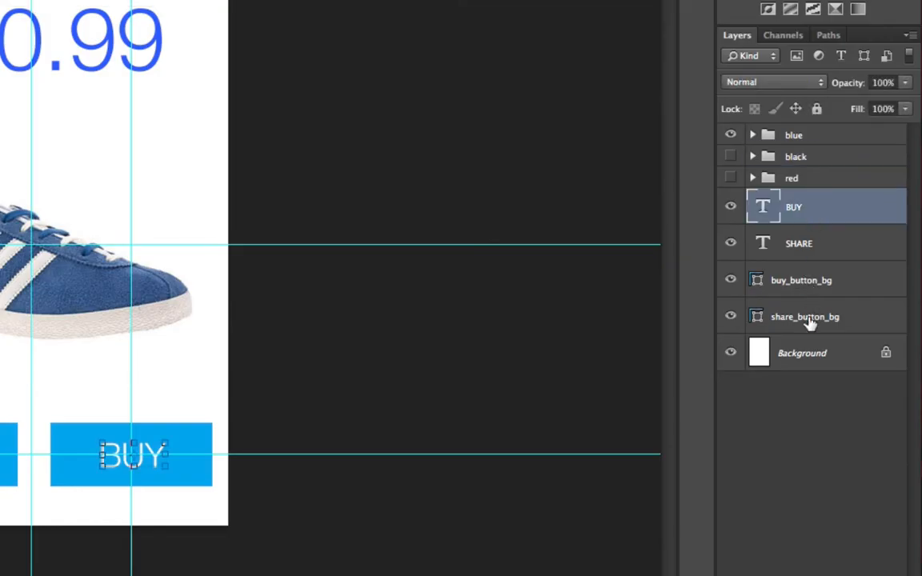
{"action": "left_click", "coordinate": [809, 319], "text": "shift"}
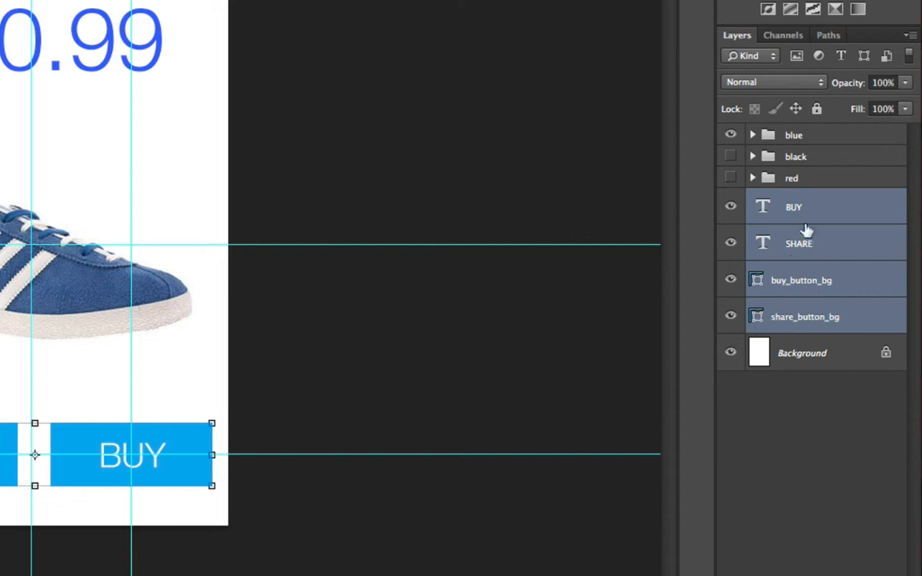
{"action": "right_click", "coordinate": [832, 310]}
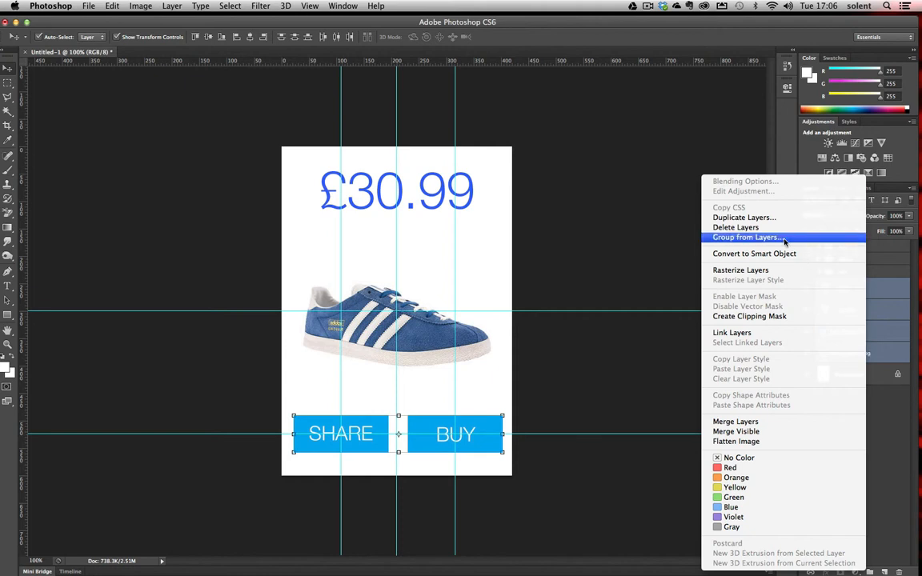
{"action": "left_click", "coordinate": [726, 238]}
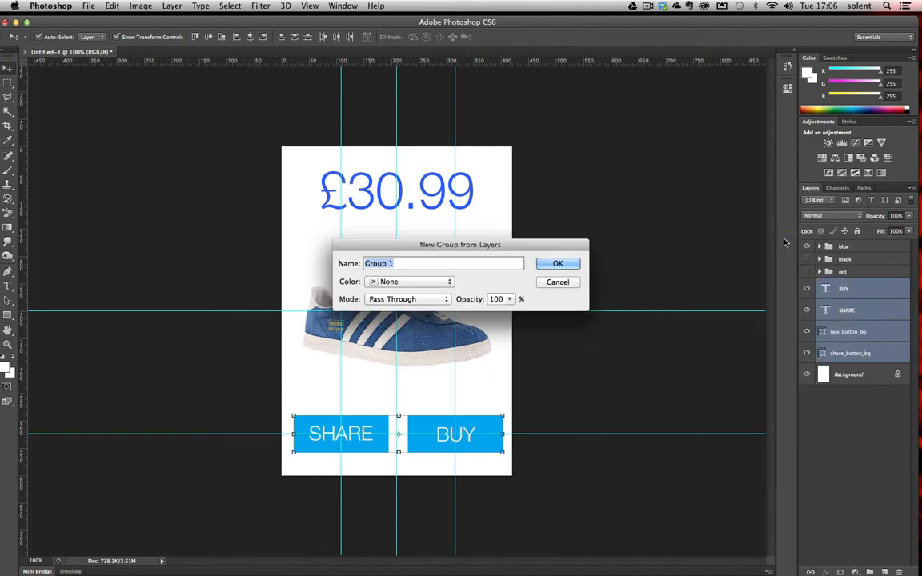
{"action": "type", "text": "buttons"}
{"action": "left_click", "coordinate": [552, 263]}
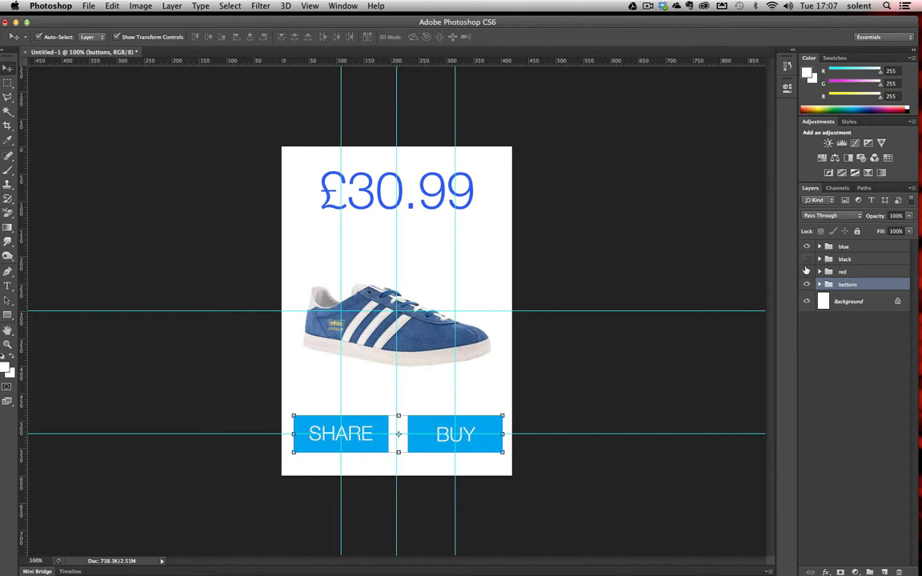
- Move the blue_shoe layer up in the blue group and scale it to about 105%, and collapse the group
{"action": "left_click", "coordinate": [819, 247]}
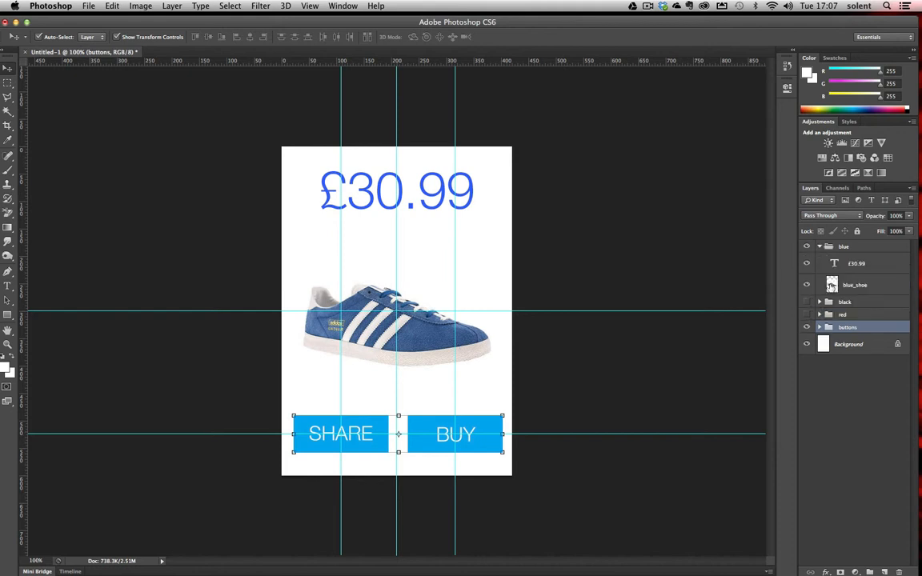
{"action": "left_click", "coordinate": [830, 285]}
{"action": "left_click_drag", "start_coordinate": [433, 350], "coordinate": [434, 330]}
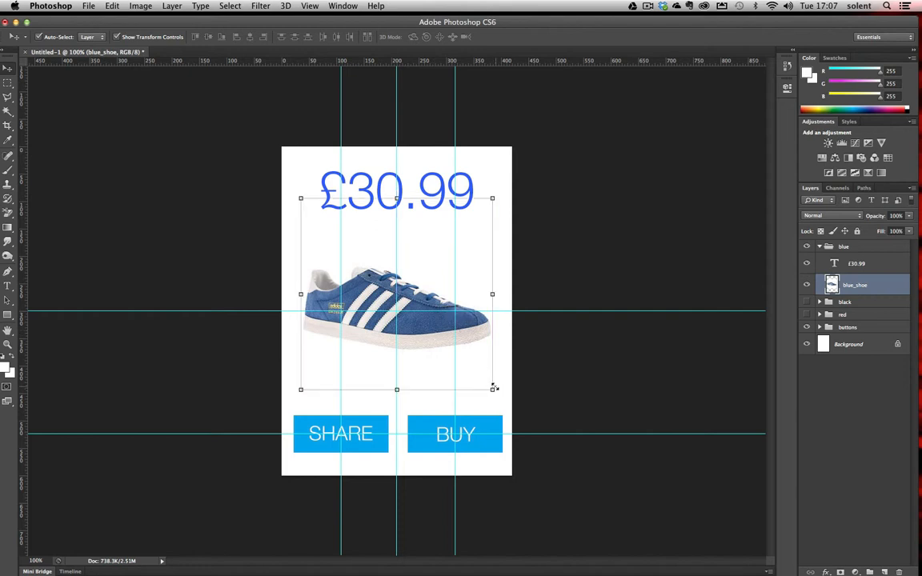
{"action": "left_click_drag", "start_coordinate": [494, 388], "coordinate": [459, 372]}
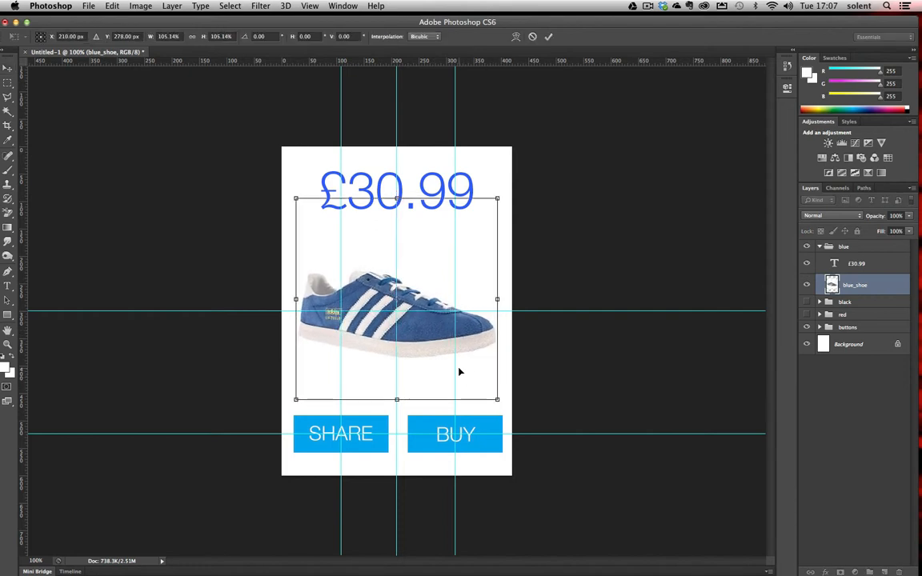
{"action": "left_click", "coordinate": [548, 38]}
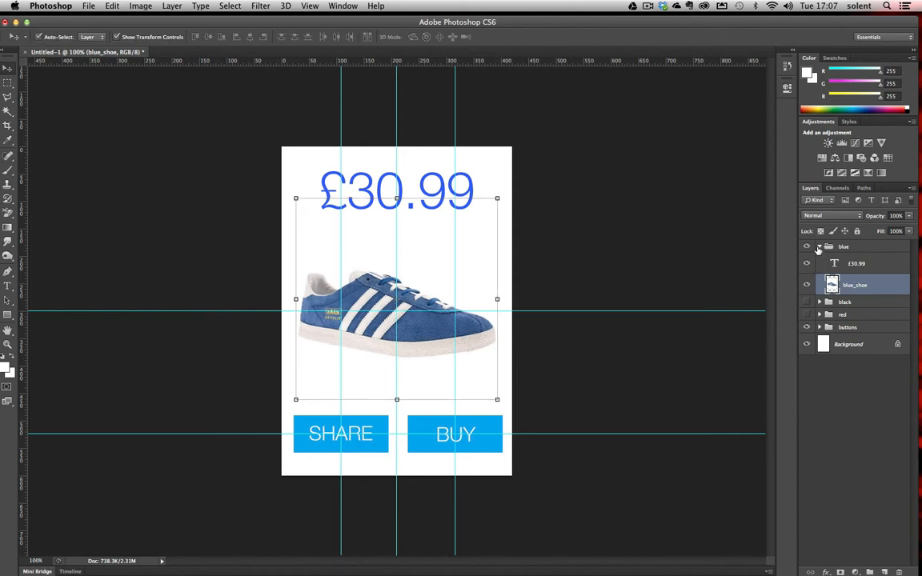
{"action": "left_click", "coordinate": [819, 248]}
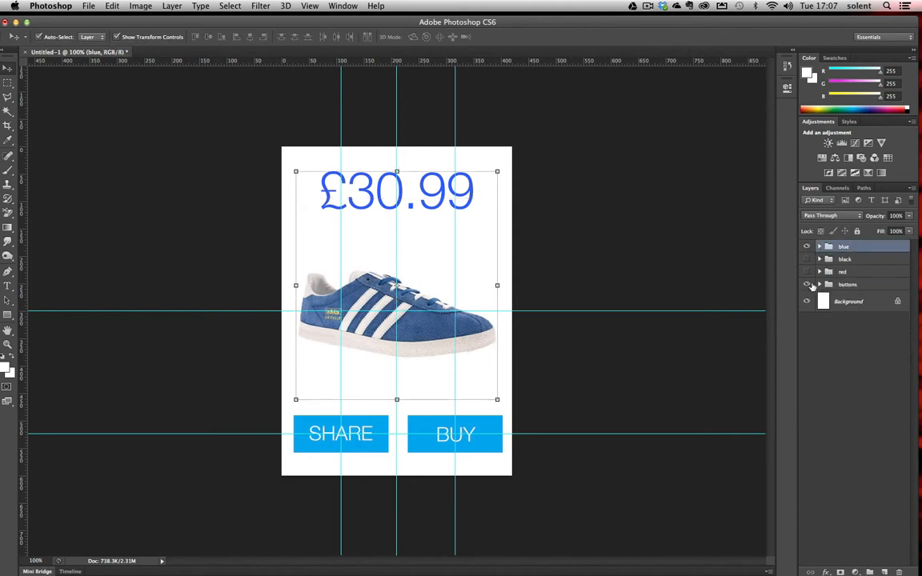
- Place the buttons group at the top of the layer stack and leave only the red shoe group visible with it
{"action": "left_click", "coordinate": [807, 247]}
{"action": "left_click", "coordinate": [806, 260]}
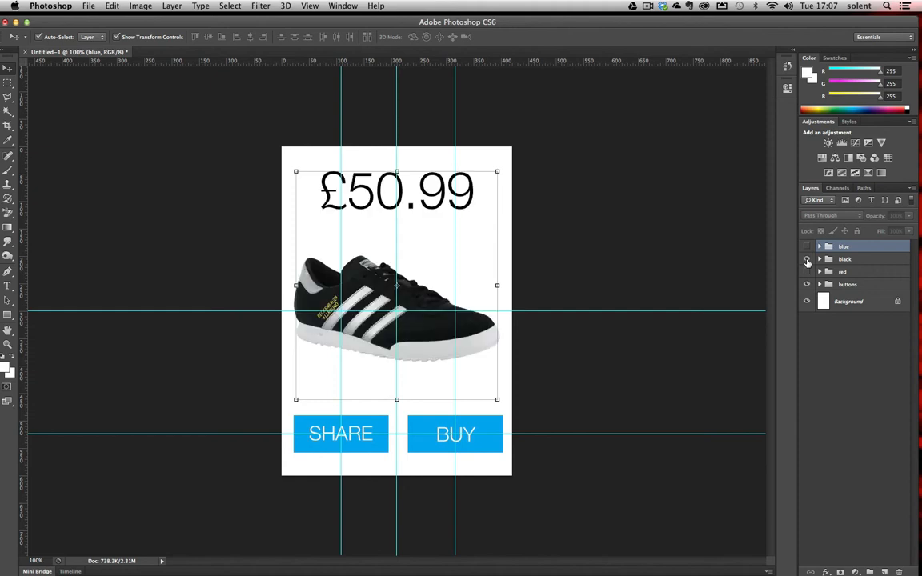
{"action": "left_click", "coordinate": [807, 260]}
{"action": "left_click", "coordinate": [807, 272]}
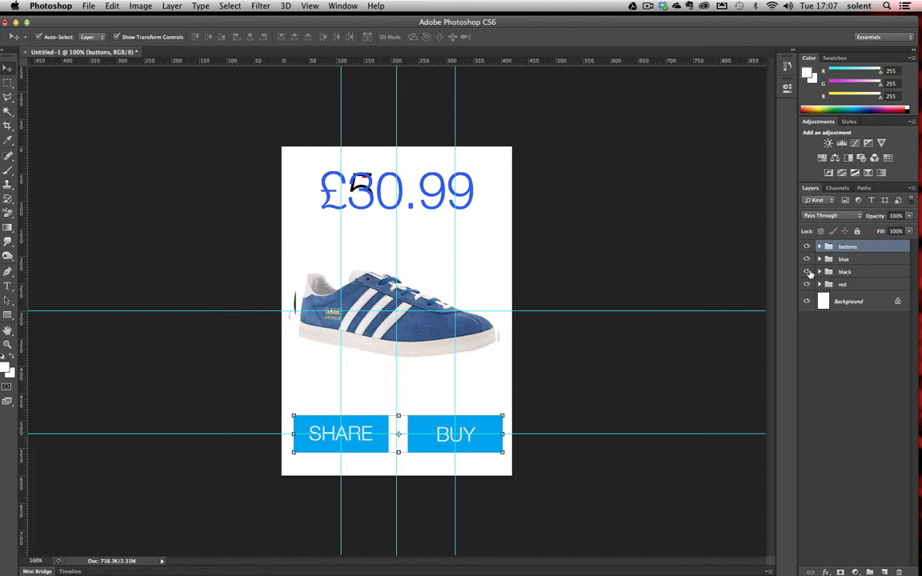
{"action": "left_click", "coordinate": [808, 272]}
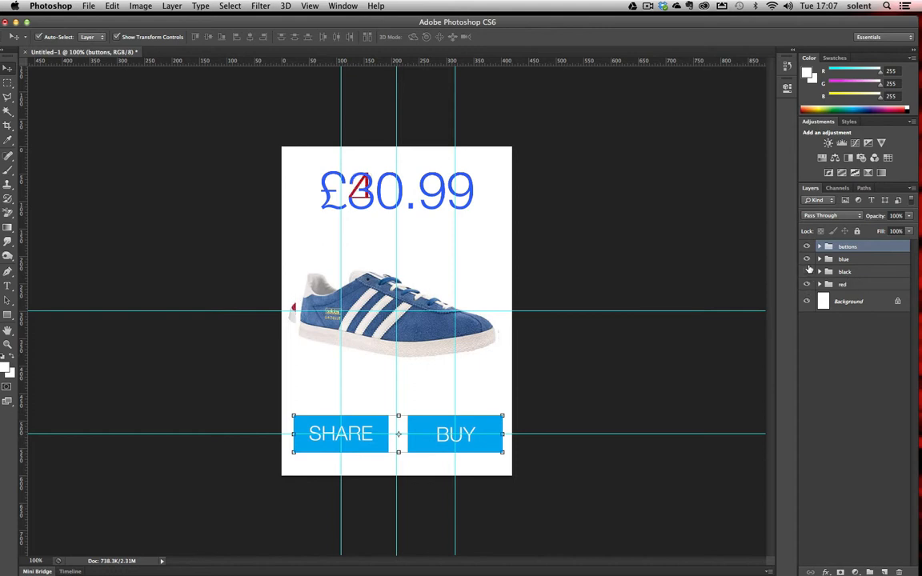
{"action": "left_click", "coordinate": [807, 260]}
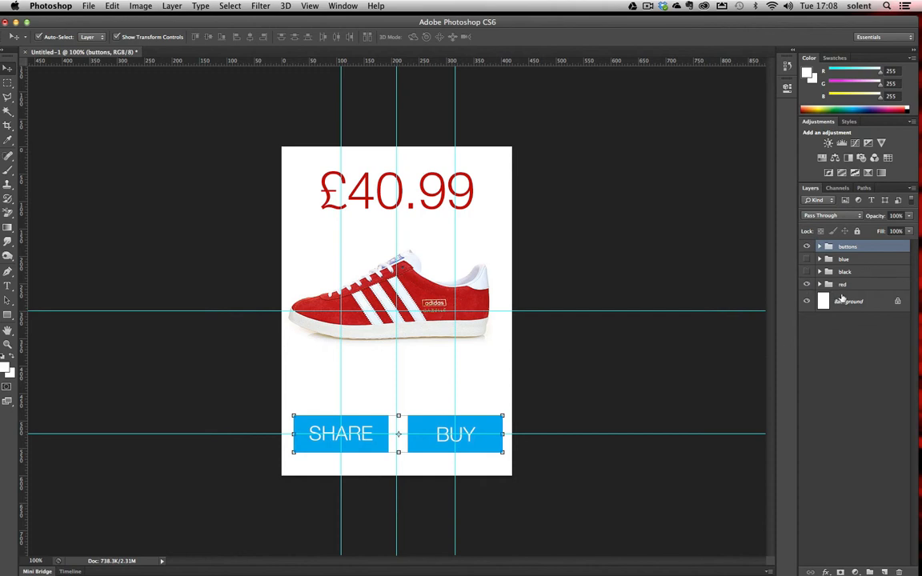
- Display the Layer Comps list as a taller floating window beside the canvas
{"action": "left_click", "coordinate": [344, 6]}
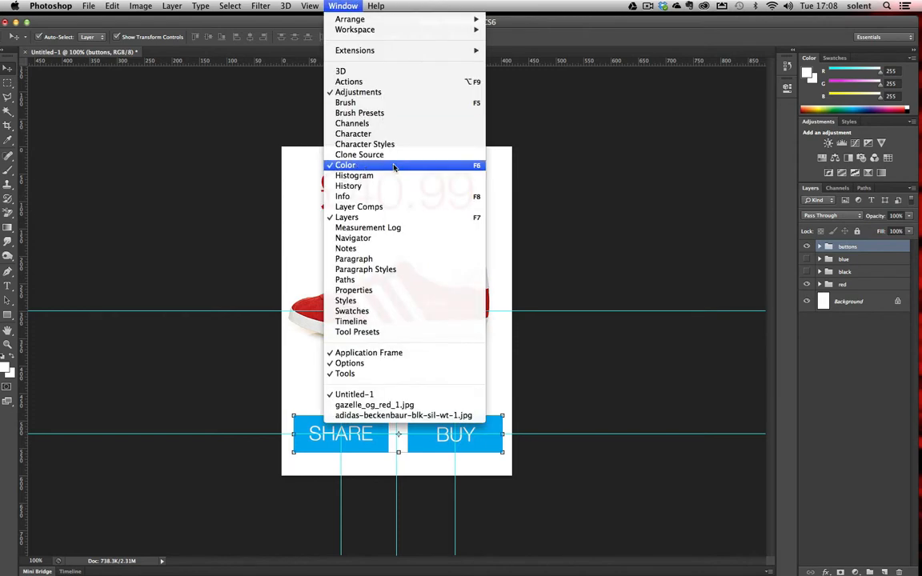
{"action": "left_click", "coordinate": [357, 206]}
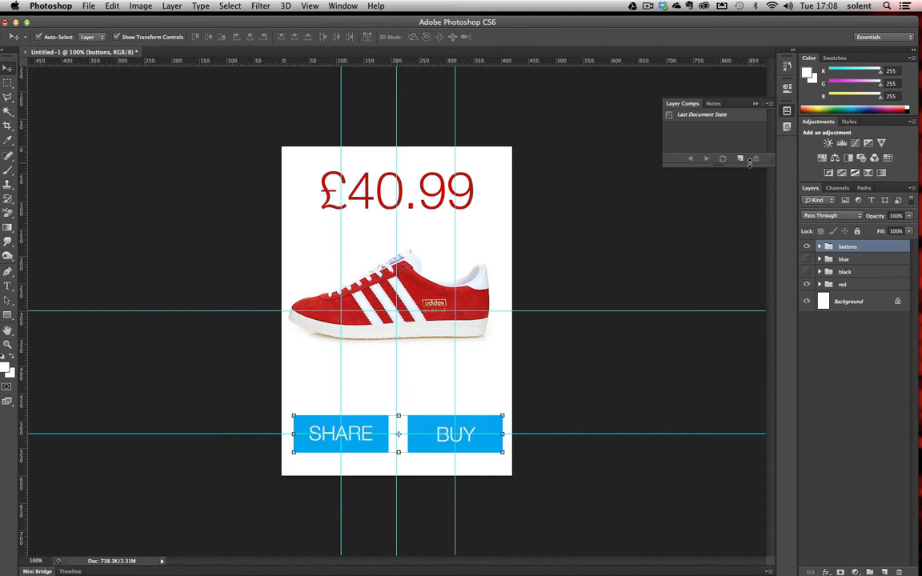
{"action": "left_click_drag", "start_coordinate": [717, 164], "coordinate": [706, 297]}
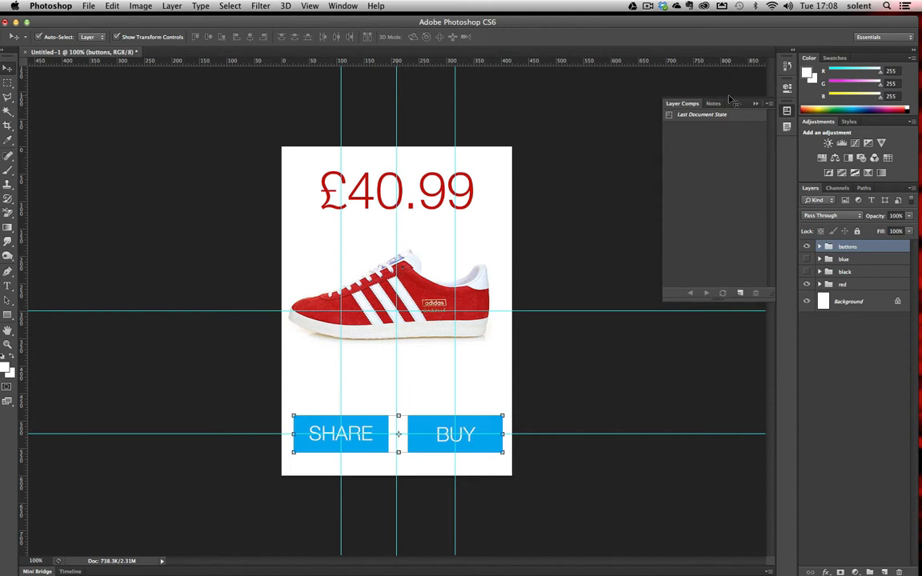
{"action": "left_click_drag", "start_coordinate": [718, 105], "coordinate": [587, 137]}
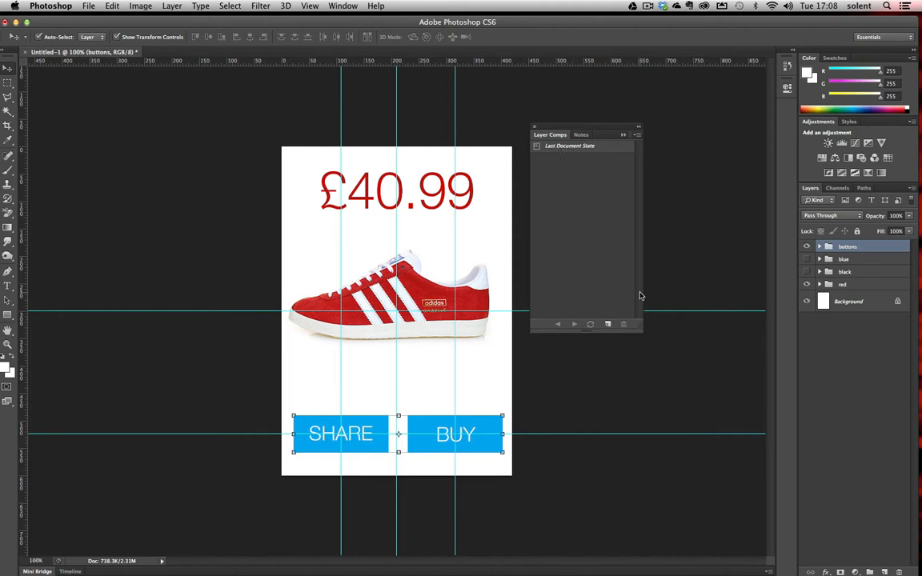
- Create a layer comp named red that stores layer visibility with the red group showing
{"action": "left_click", "coordinate": [608, 325]}
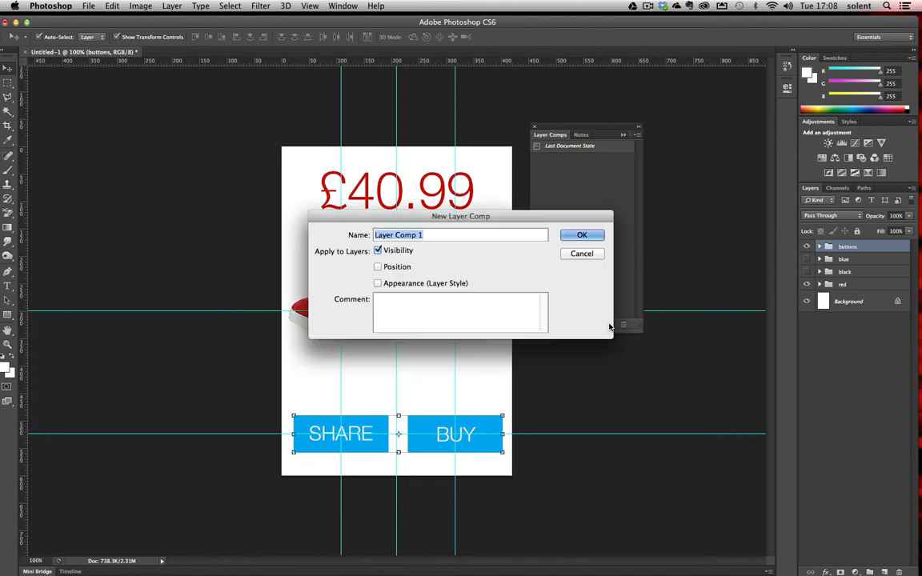
{"action": "type", "text": "red"}
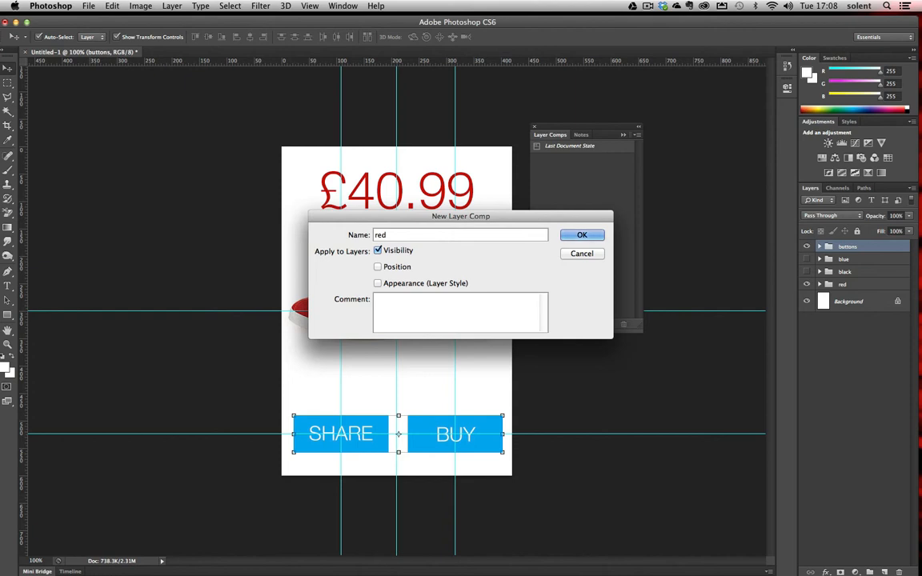
{"action": "left_click", "coordinate": [582, 236]}
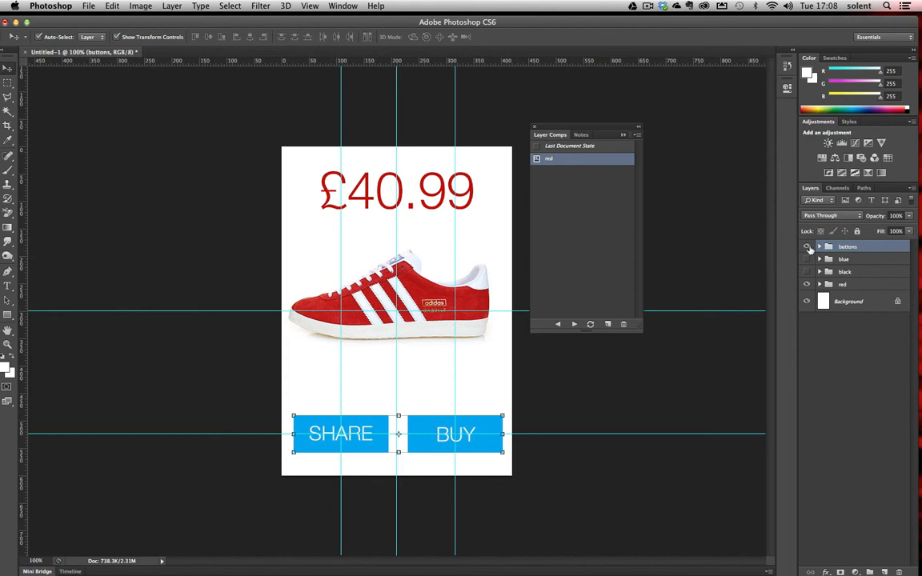
- Show the black group instead of the red one and save the state as a layer comp named black
{"action": "left_click", "coordinate": [806, 285]}
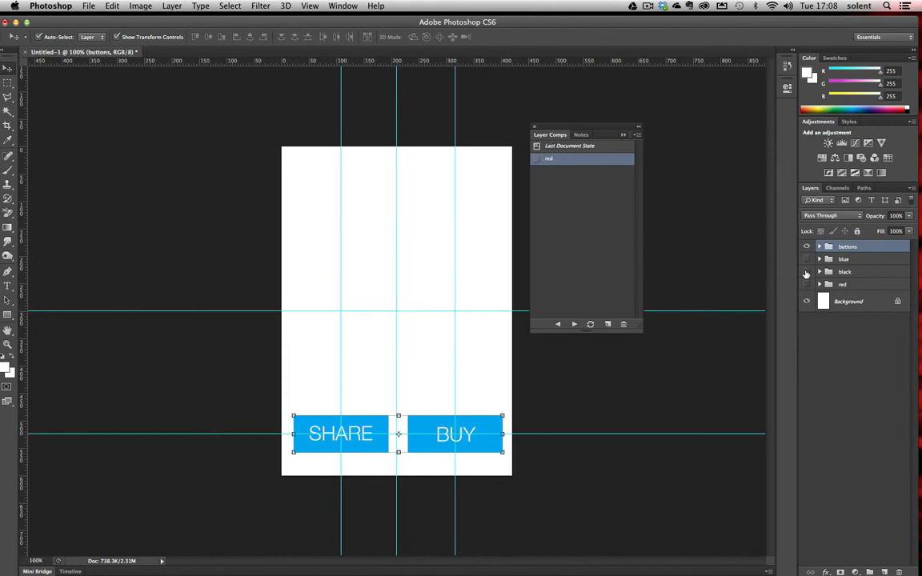
{"action": "left_click", "coordinate": [806, 272]}
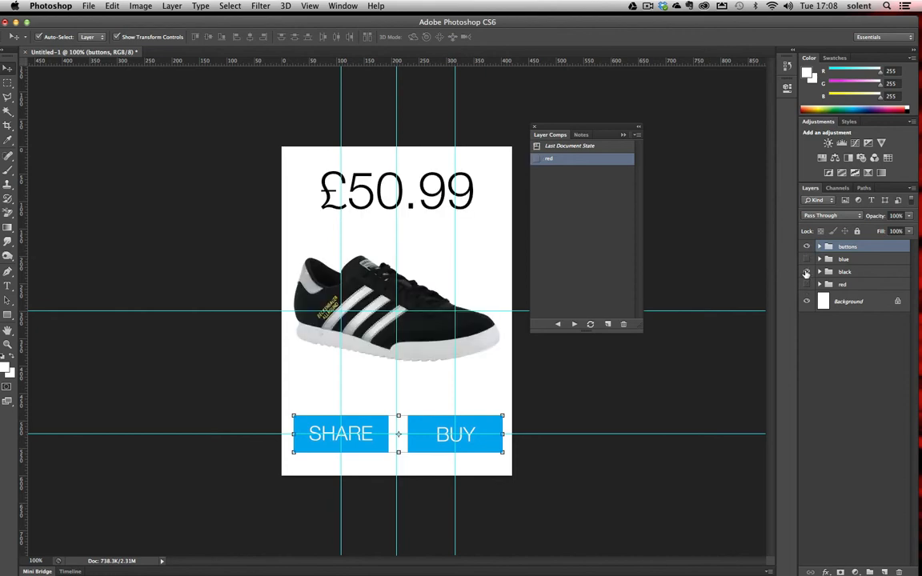
{"action": "left_click", "coordinate": [608, 324]}
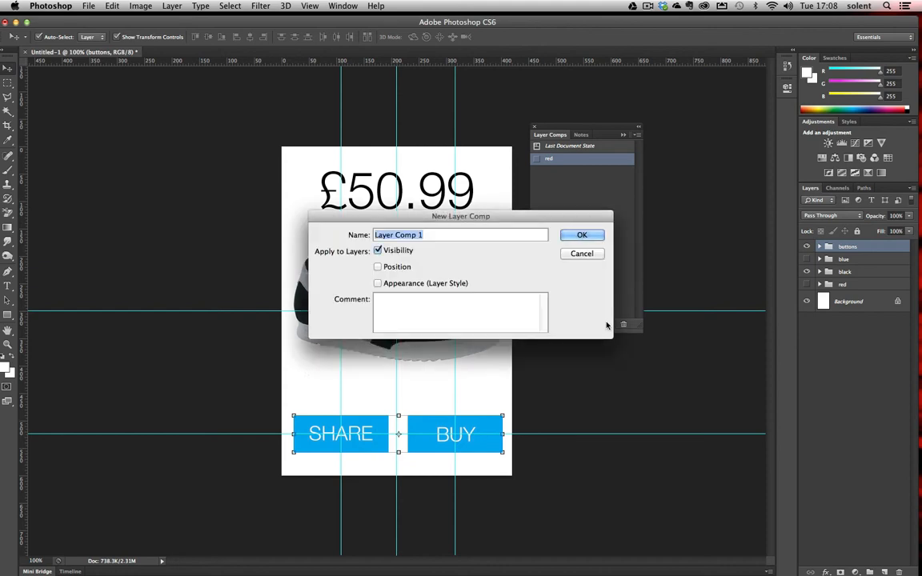
{"action": "type", "text": "black"}
{"action": "left_click", "coordinate": [582, 235]}
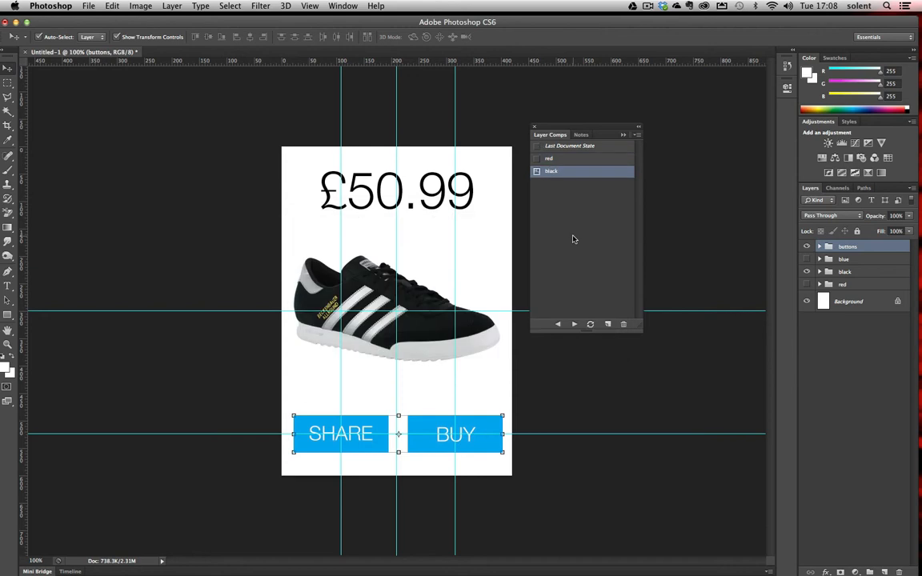
- Show the blue group instead of the black one and save the state as a layer comp named blue
{"action": "left_click", "coordinate": [807, 272]}
{"action": "left_click", "coordinate": [807, 260]}
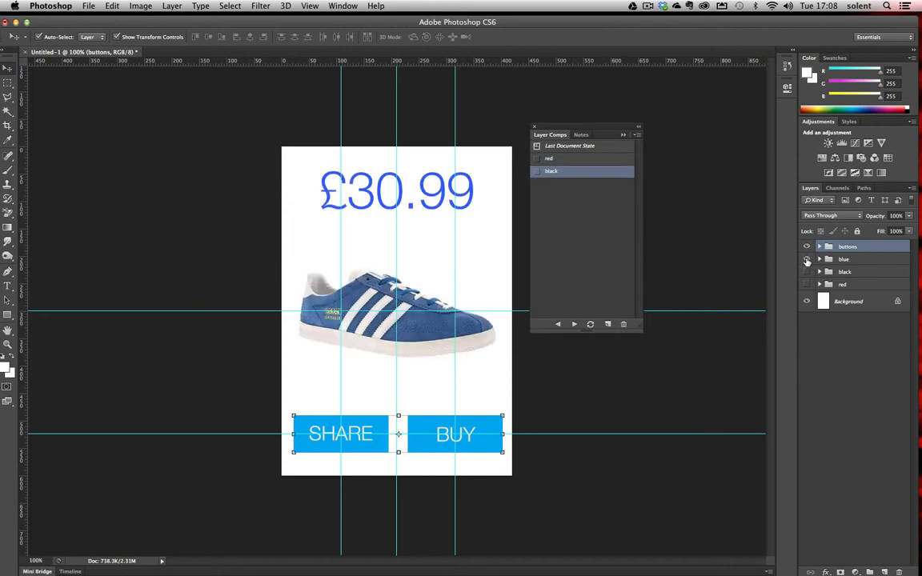
{"action": "left_click", "coordinate": [608, 324]}
{"action": "type", "text": "bl"}
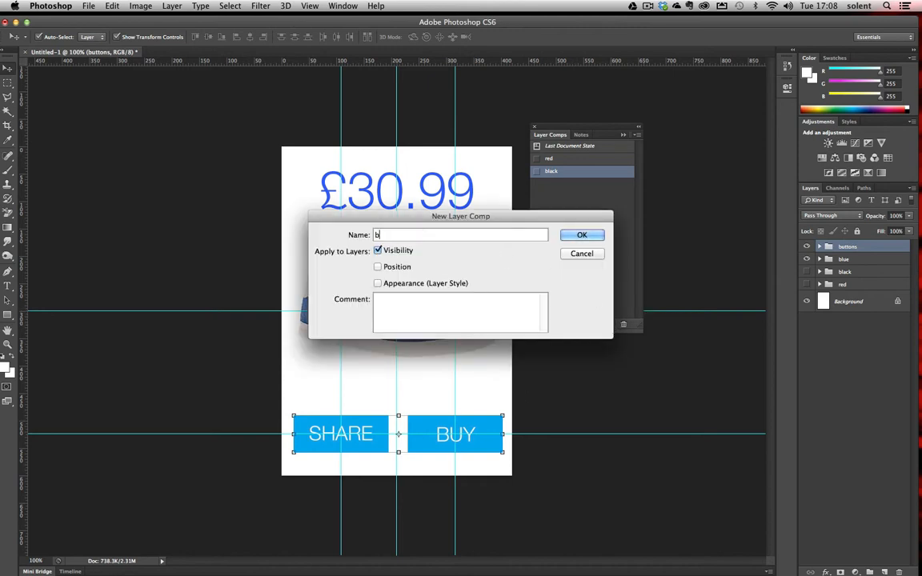
{"action": "type", "text": "ue"}
{"action": "left_click", "coordinate": [584, 236]}
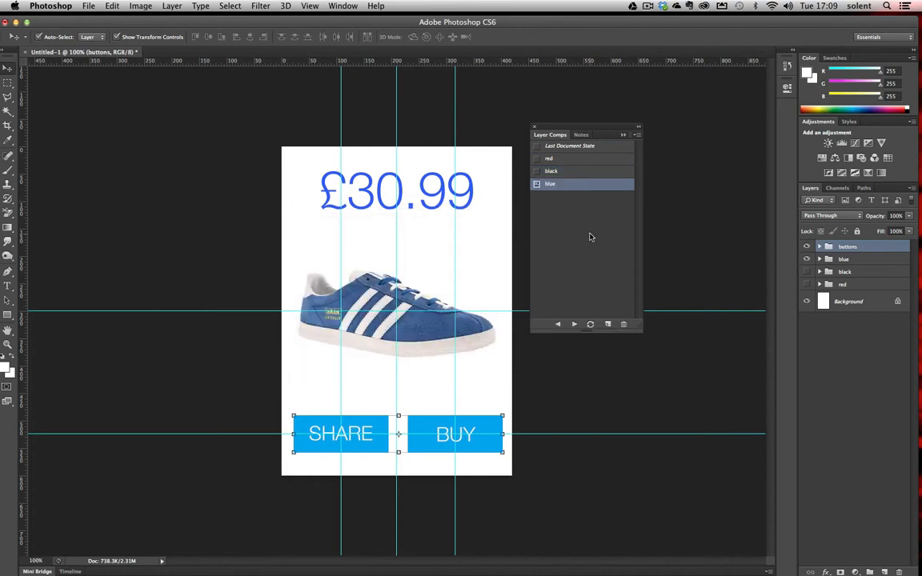
- Cycle backward and forward through the red, black and blue layer comps to check each shoe version
{"action": "left_click", "coordinate": [558, 324]}
{"action": "left_click", "coordinate": [558, 324]}
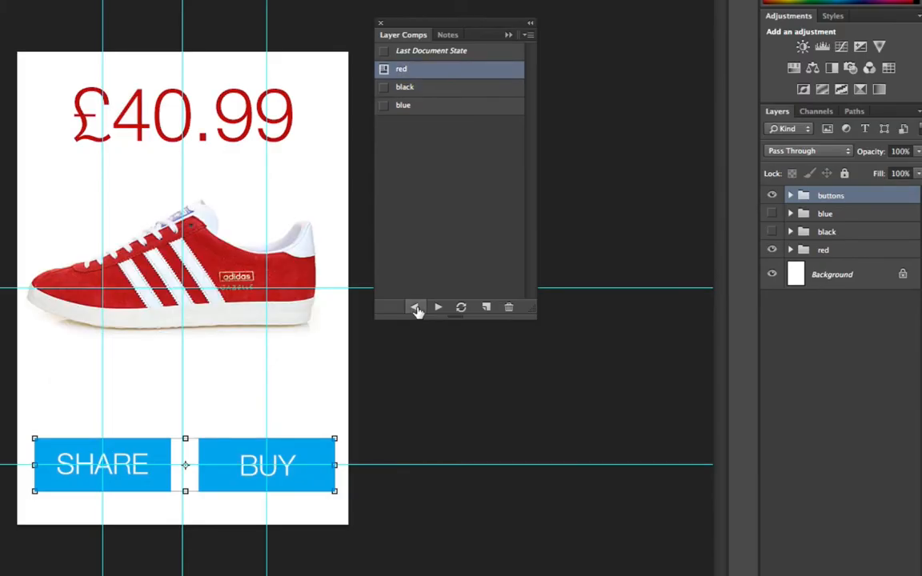
{"action": "left_click", "coordinate": [416, 311]}
{"action": "left_click", "coordinate": [439, 309]}
{"action": "left_click", "coordinate": [439, 309]}
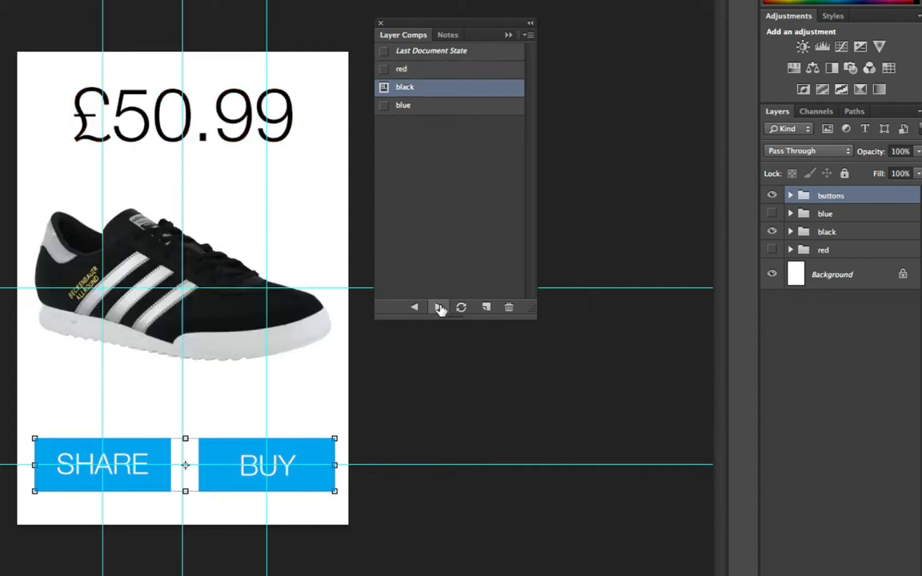
{"action": "left_click", "coordinate": [416, 309]}
{"action": "left_click", "coordinate": [416, 309]}
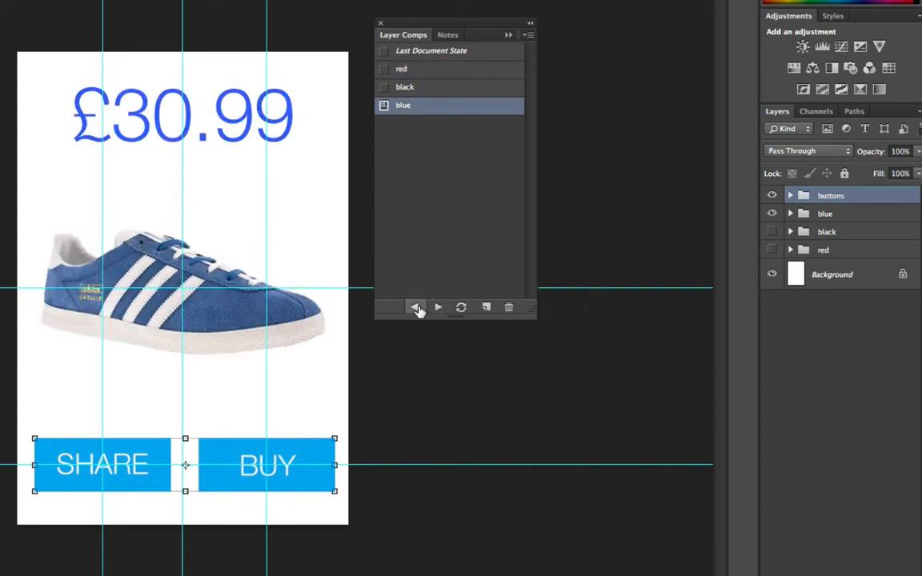
{"action": "left_click", "coordinate": [416, 309]}
{"action": "left_click", "coordinate": [416, 309]}
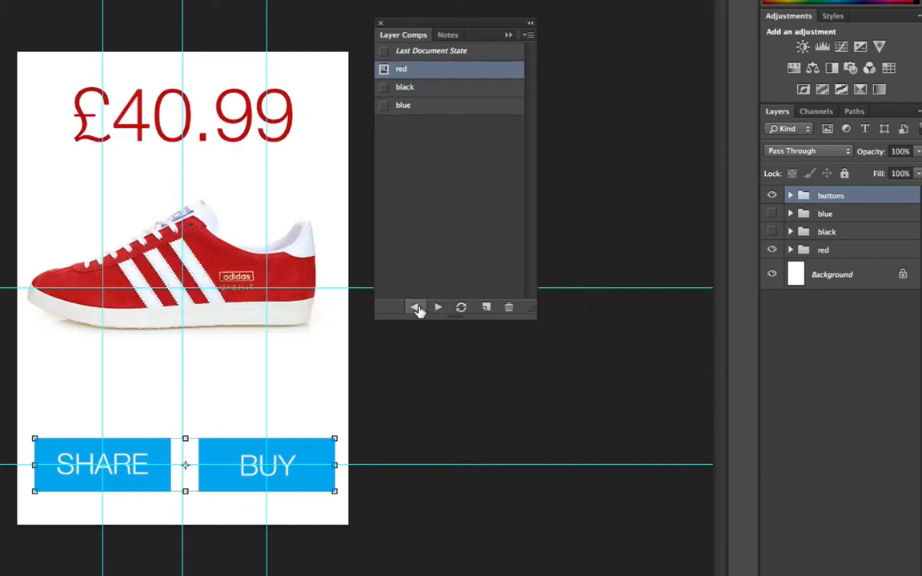
- Apply the black and blue layer comps directly to compare them, and finish by restoring the Last Document State
{"action": "left_click", "coordinate": [382, 88]}
{"action": "left_click", "coordinate": [381, 104]}
{"action": "left_click", "coordinate": [383, 86]}
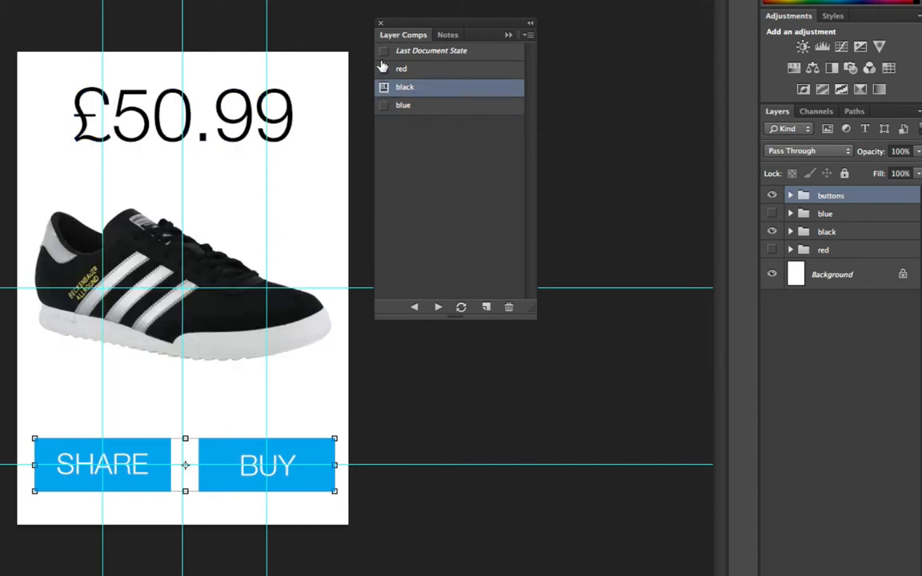
{"action": "left_click", "coordinate": [383, 50]}
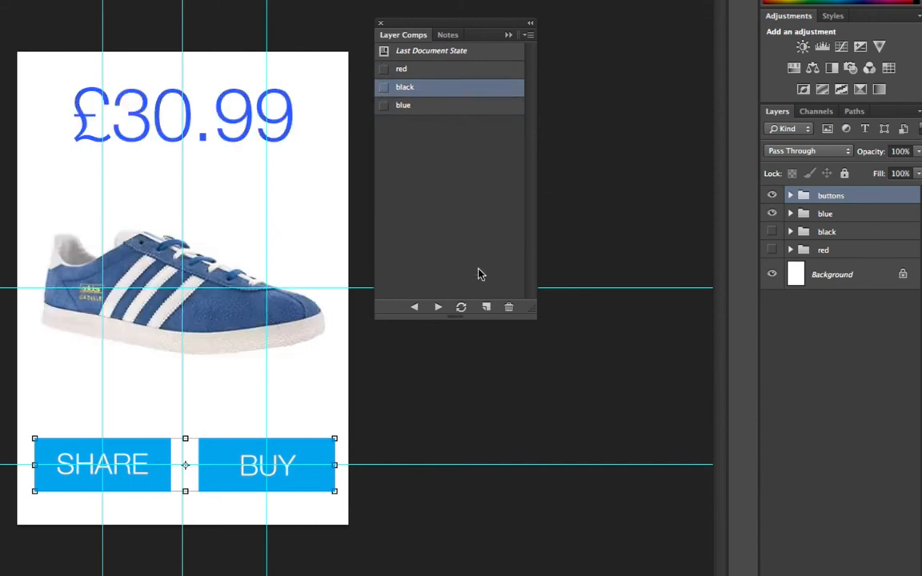
- Apply the red, black and blue layer comps in turn to compare the shoe versions, finishing on blue
{"action": "left_click", "coordinate": [391, 105]}
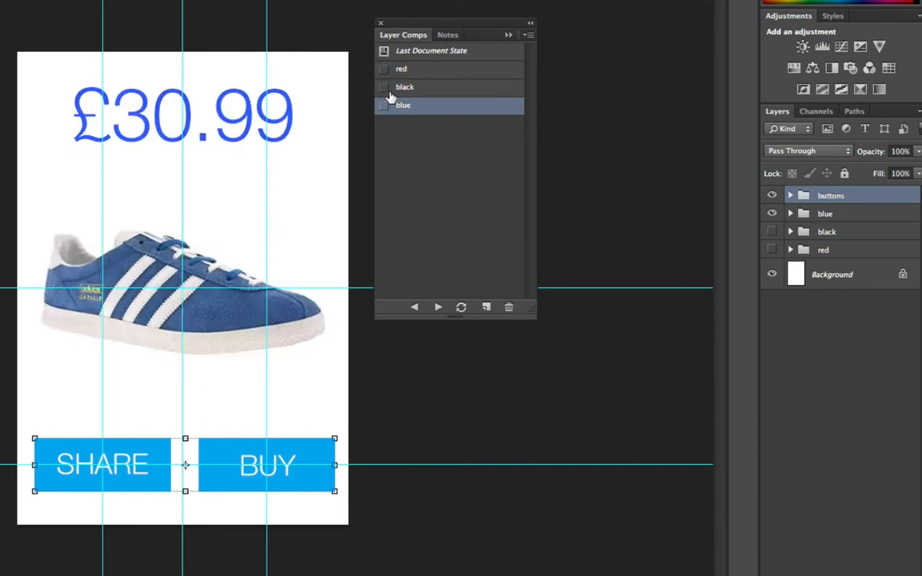
{"action": "left_click", "coordinate": [385, 88]}
{"action": "left_click", "coordinate": [383, 69]}
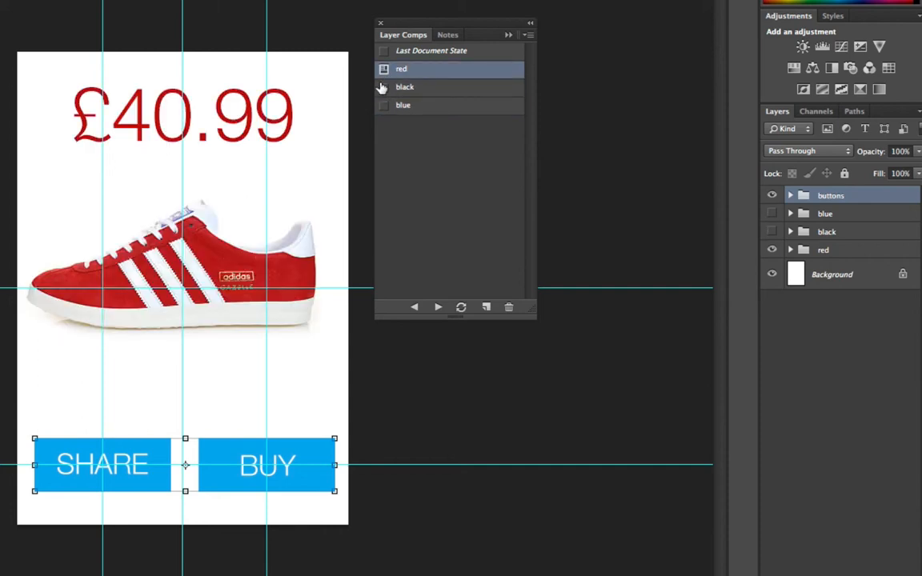
{"action": "left_click", "coordinate": [383, 87]}
{"action": "left_click", "coordinate": [382, 104]}
{"action": "left_click", "coordinate": [385, 87]}
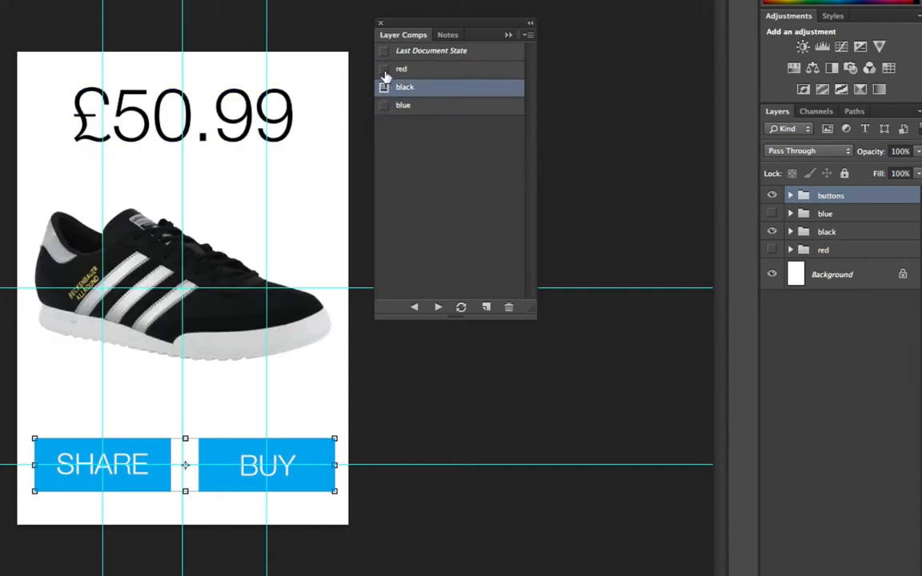
{"action": "left_click", "coordinate": [385, 71]}
{"action": "left_click", "coordinate": [385, 91]}
{"action": "left_click", "coordinate": [385, 110]}
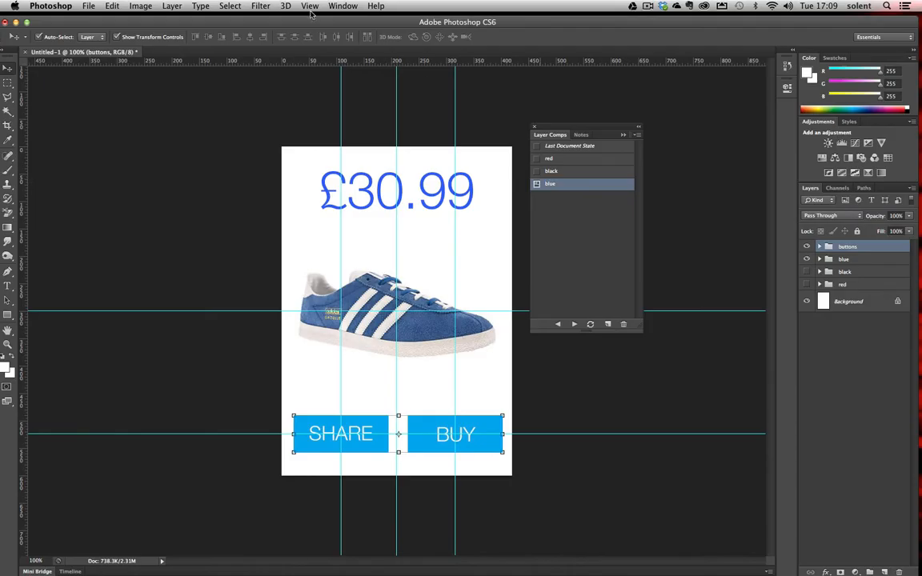
- Start exporting with Layer Comps to Files and choose the shoes folder on the Desktop as the destination
{"action": "left_click", "coordinate": [88, 6]}
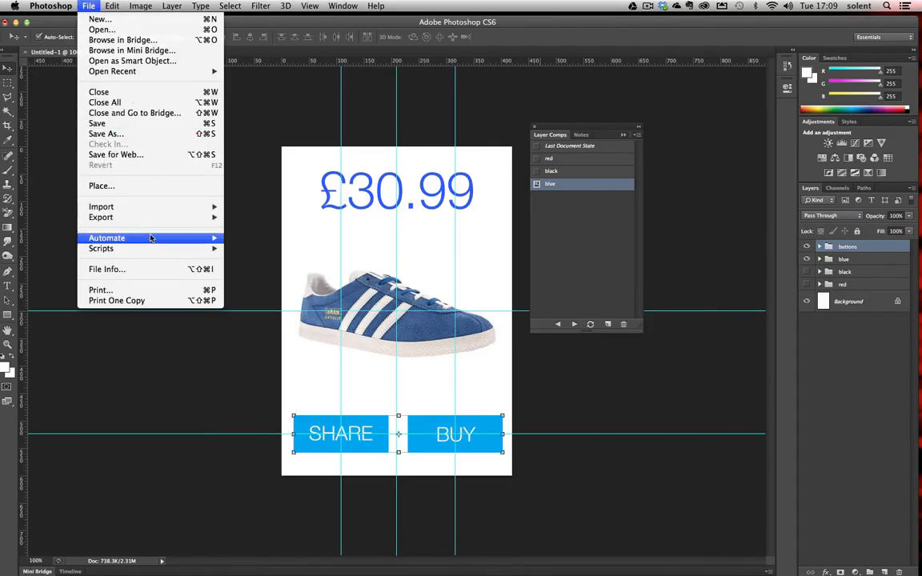
{"action": "mouse_move", "coordinate": [145, 249]}
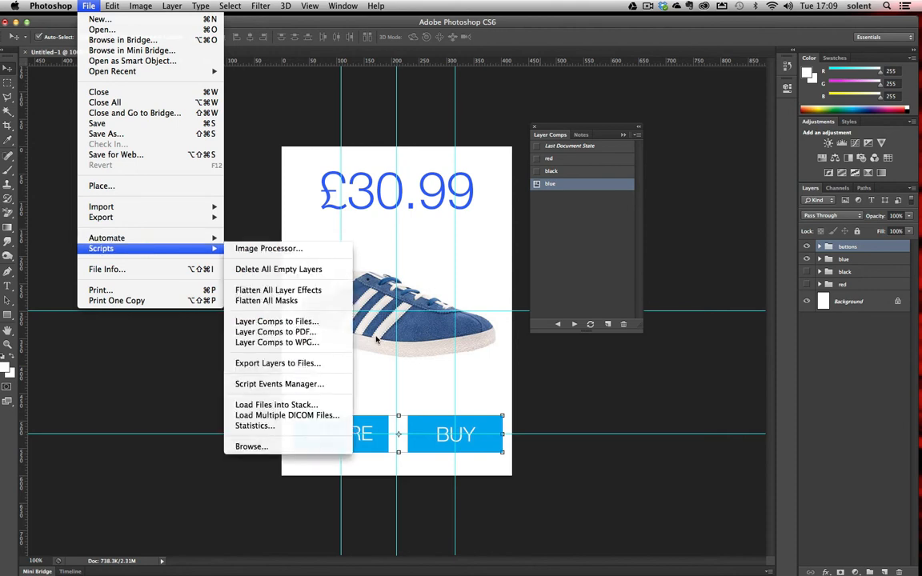
{"action": "left_click", "coordinate": [317, 322]}
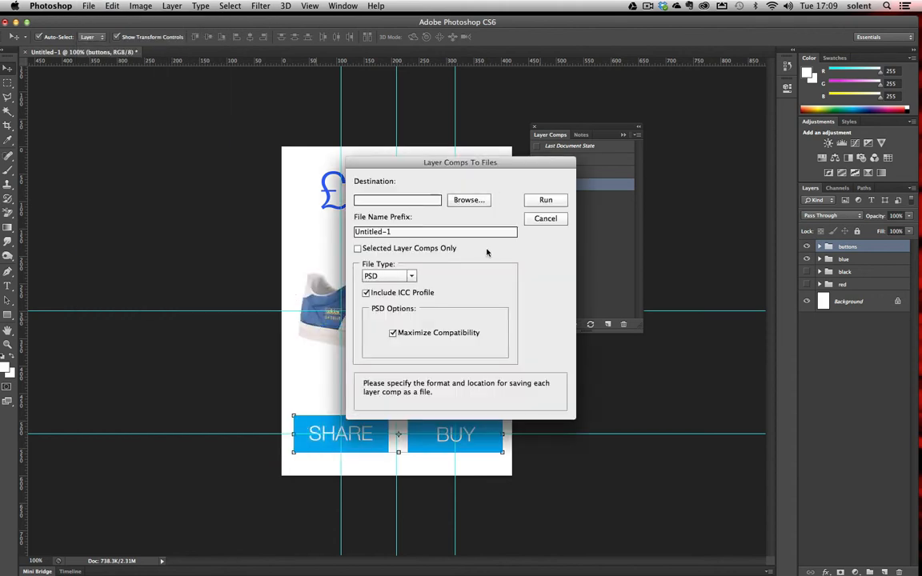
{"action": "left_click", "coordinate": [469, 200]}
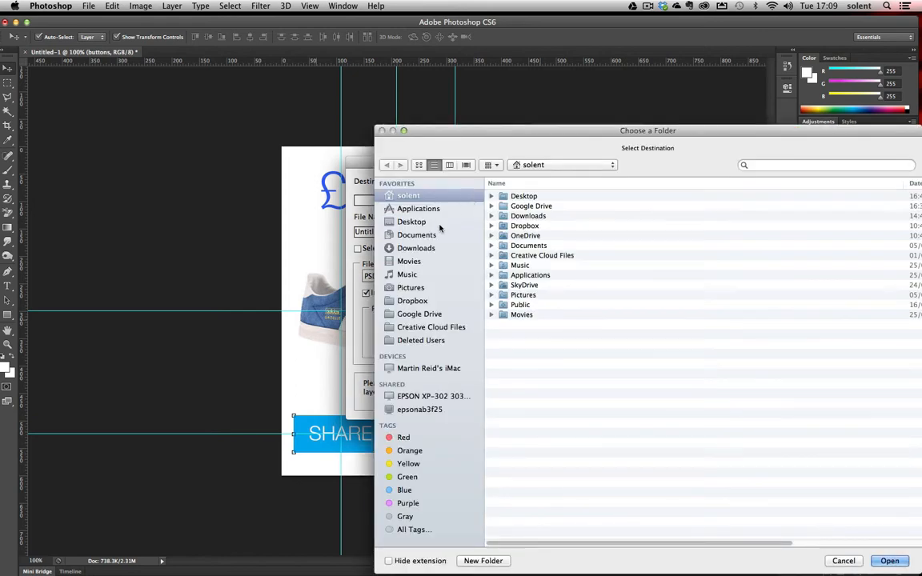
{"action": "left_click", "coordinate": [422, 222]}
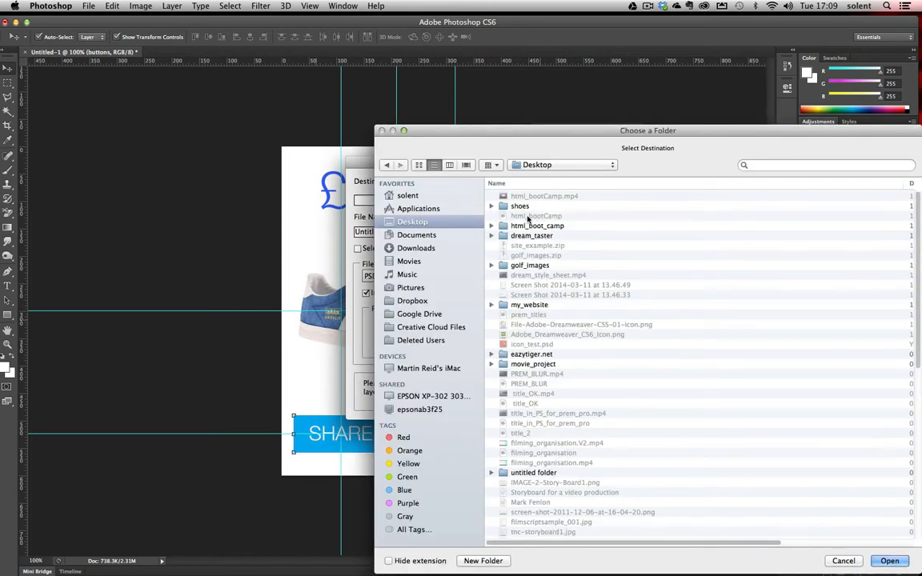
{"action": "double_click", "coordinate": [522, 207]}
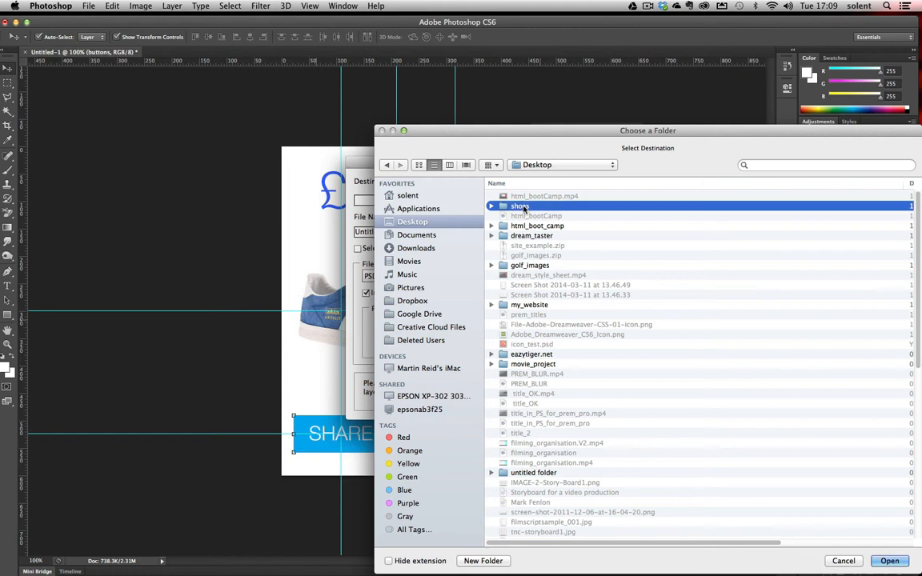
{"action": "left_click", "coordinate": [889, 561]}
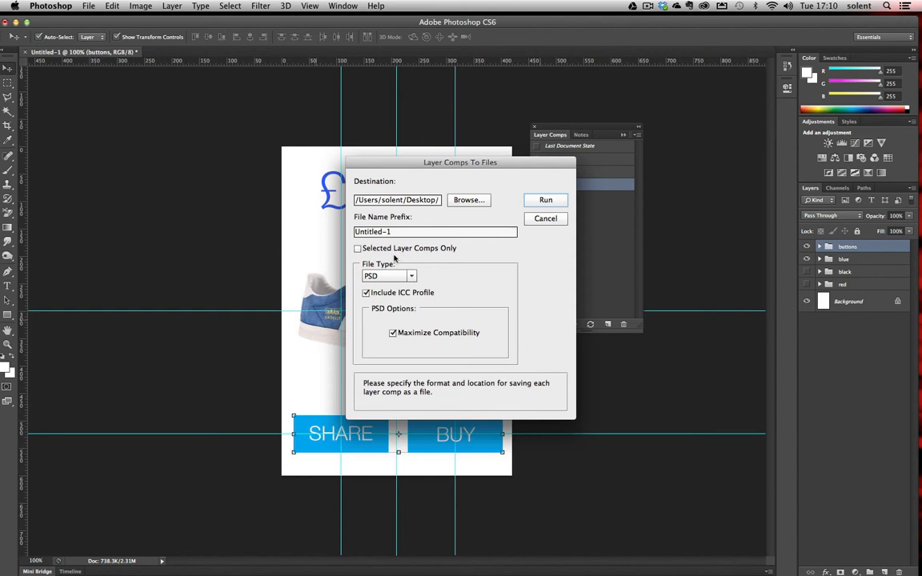
- Set the export file type to PNG-24 and the file name prefix to shoes, and run the layer comps export
{"action": "left_click", "coordinate": [412, 277]}
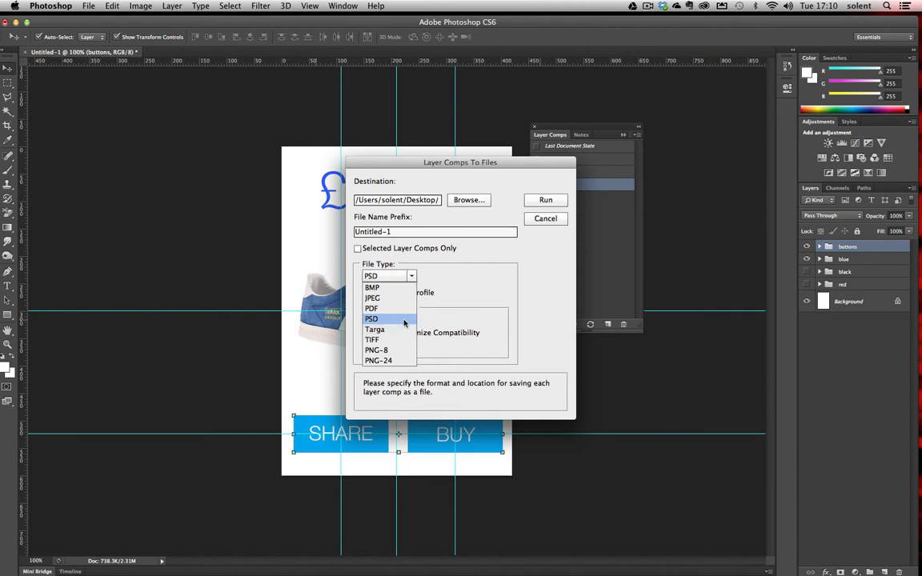
{"action": "left_click", "coordinate": [397, 361]}
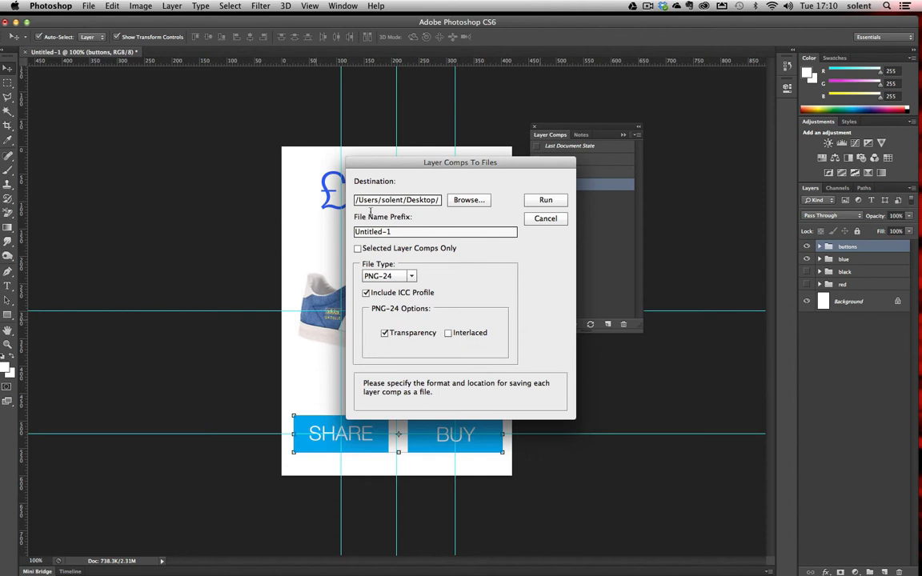
{"action": "left_click_drag", "start_coordinate": [405, 231], "coordinate": [357, 231]}
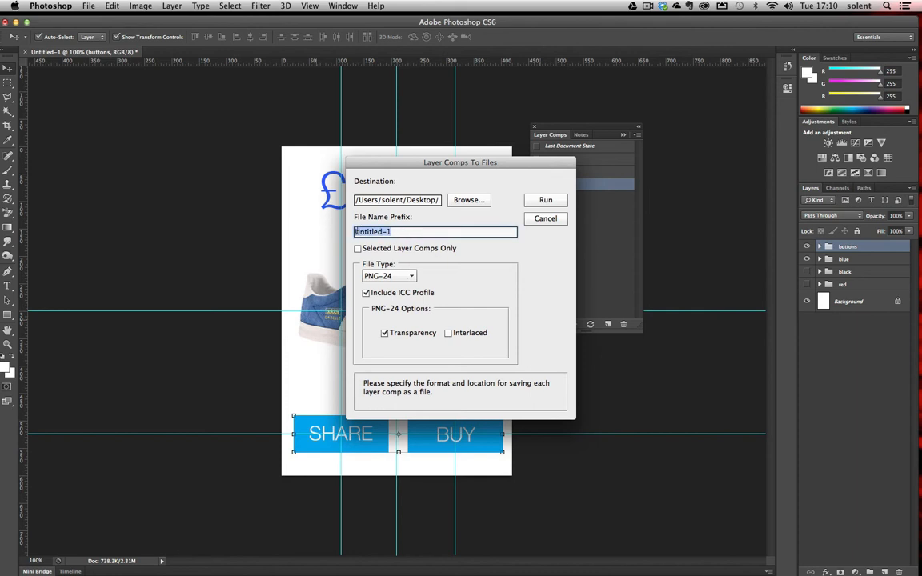
{"action": "key", "text": "BackSpace"}
{"action": "left_click", "coordinate": [542, 200]}
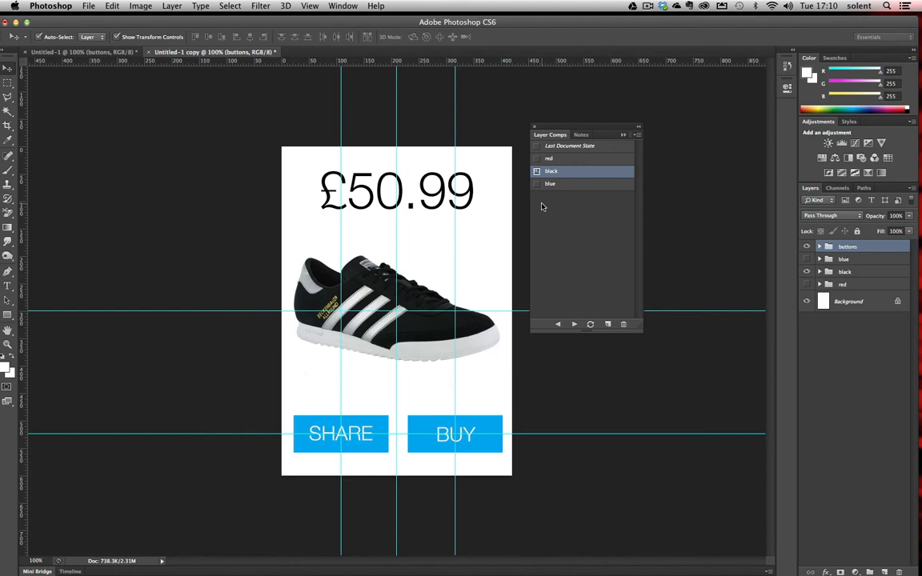
{"action": "left_click", "coordinate": [541, 201]}
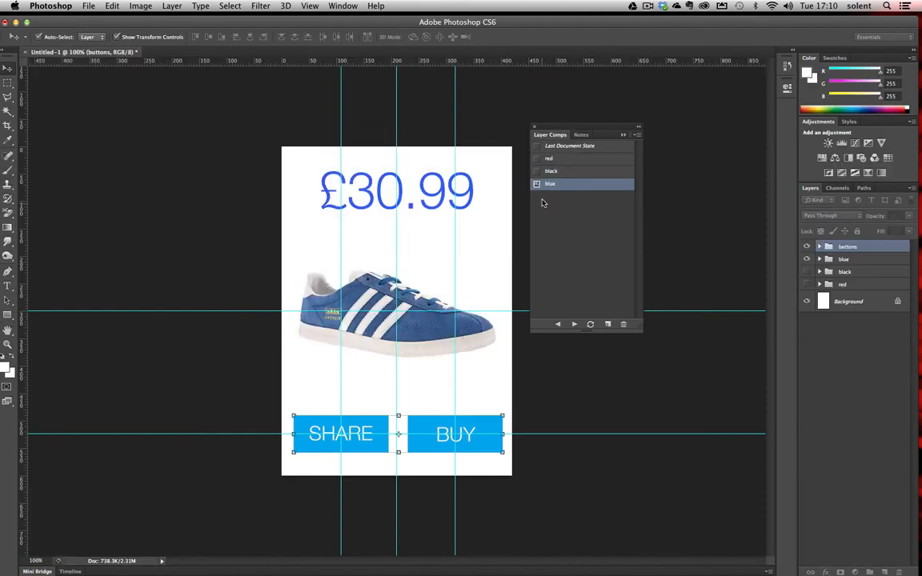
- Switch to Finder, open the shoes folder from the desktop, enlarge its window and arrange the three exported PNGs below the source images
{"action": "left_click_drag", "start_coordinate": [723, 22], "coordinate": [321, 65]}
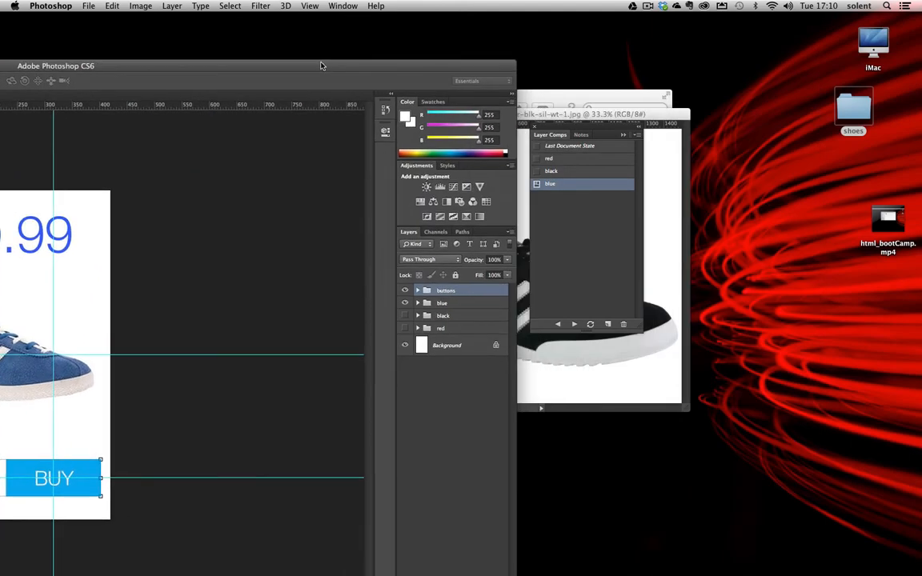
{"action": "double_click", "coordinate": [854, 113]}
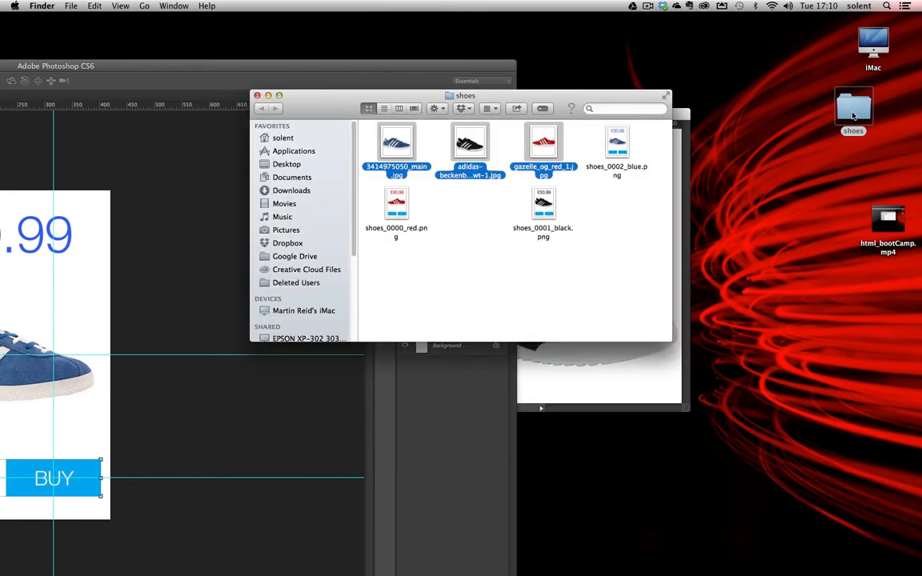
{"action": "left_click_drag", "start_coordinate": [670, 340], "coordinate": [766, 410]}
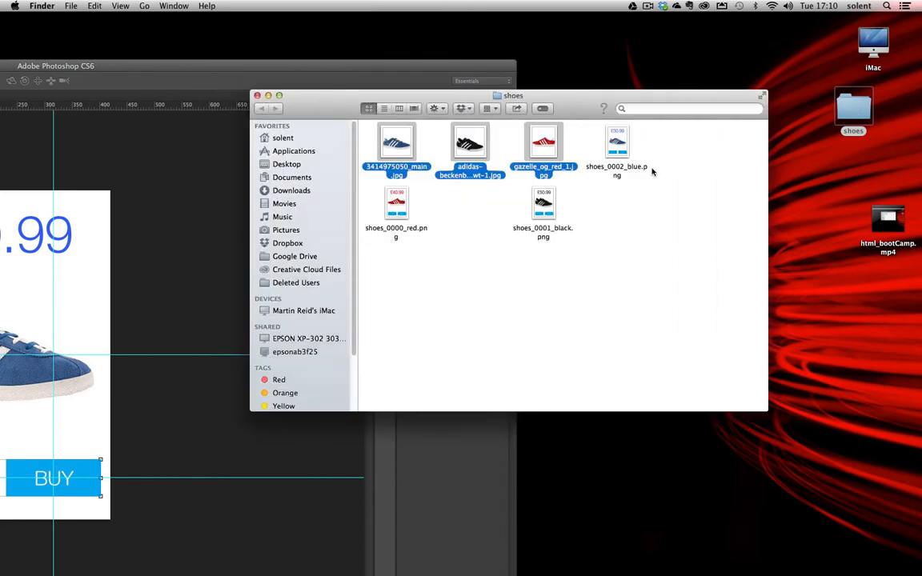
{"action": "left_click_drag", "start_coordinate": [617, 144], "coordinate": [481, 255]}
{"action": "left_click_drag", "start_coordinate": [544, 206], "coordinate": [566, 276]}
{"action": "left_click_drag", "start_coordinate": [396, 207], "coordinate": [411, 252]}
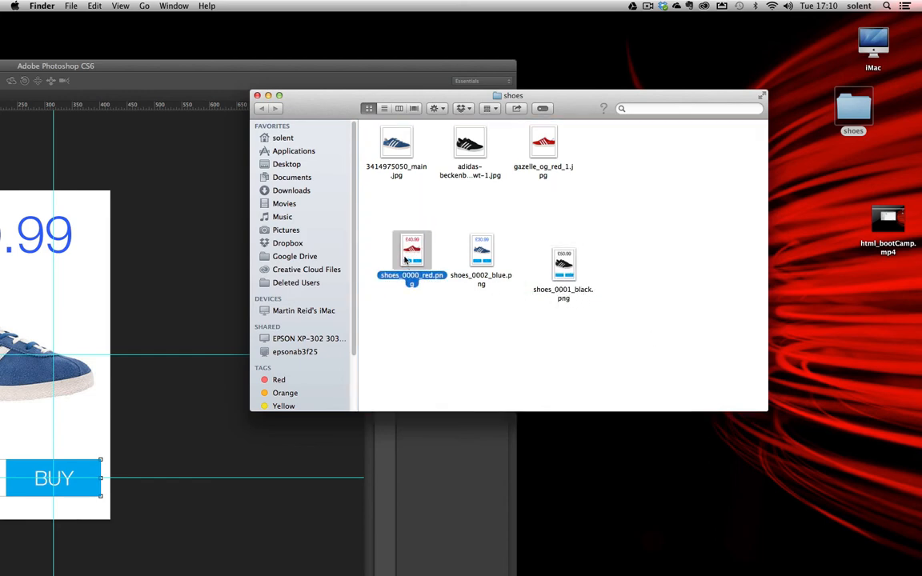
- Preview the exported red, blue and black shoe PNGs one after another
{"action": "key", "text": "space"}
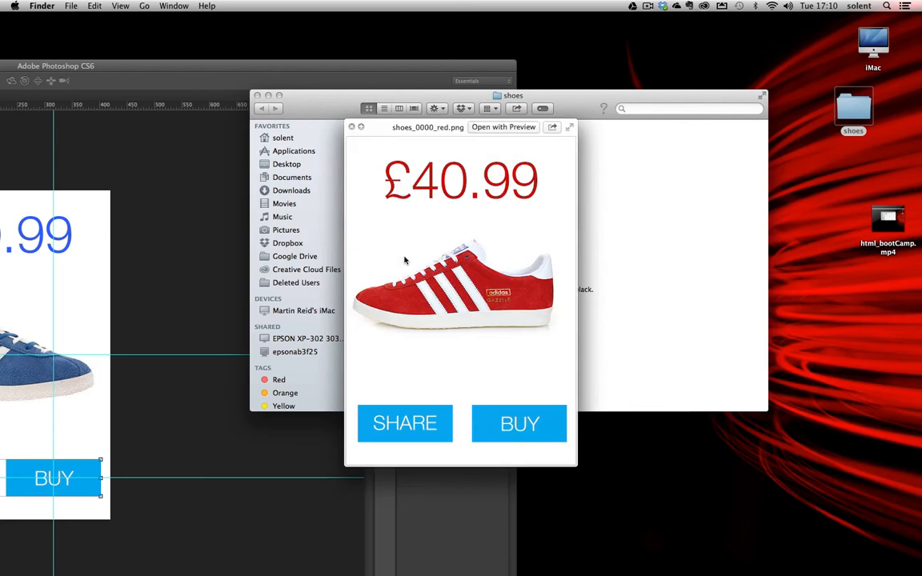
{"action": "key", "text": "space"}
{"action": "left_click", "coordinate": [475, 247]}
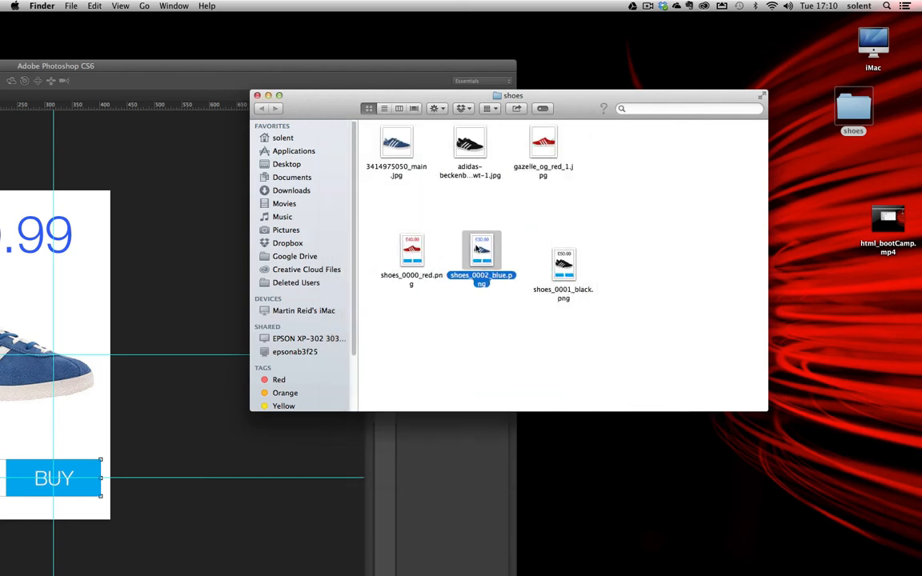
{"action": "key", "text": "space"}
{"action": "key", "text": "space"}
{"action": "left_click", "coordinate": [559, 265]}
{"action": "key", "text": "space"}
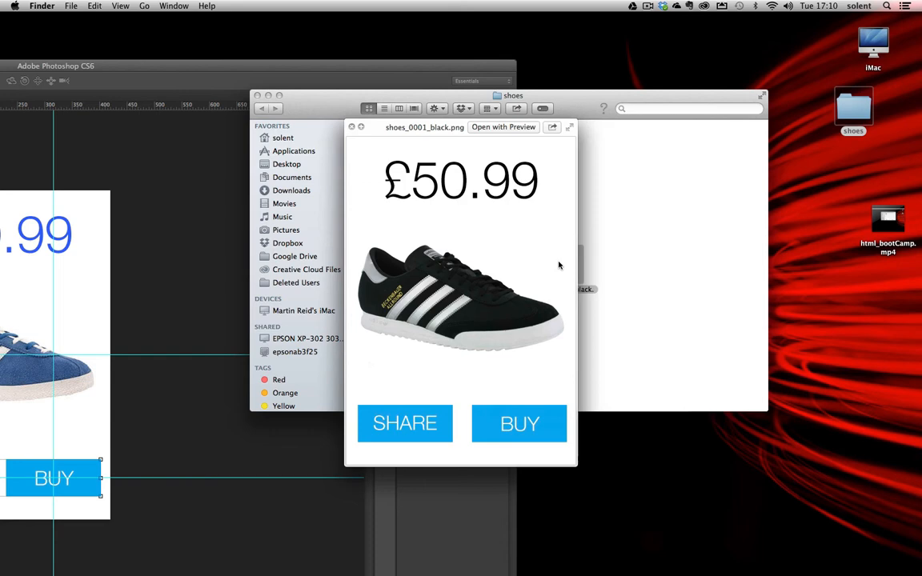
{"action": "key", "text": "space"}
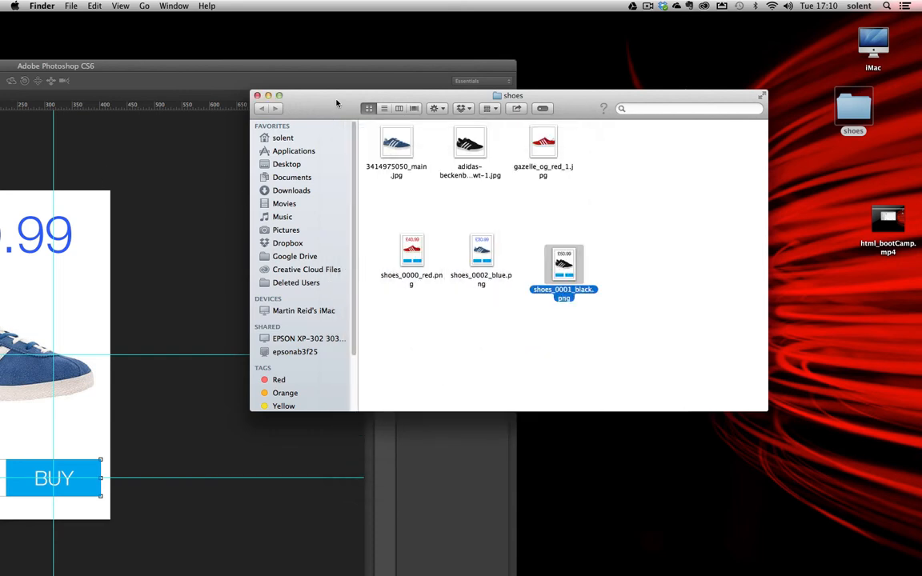
- Set the shoes folder window aside and switch back to Photoshop with its window filling the screen
{"action": "left_click_drag", "start_coordinate": [336, 103], "coordinate": [595, 53]}
{"action": "left_click", "coordinate": [281, 74]}
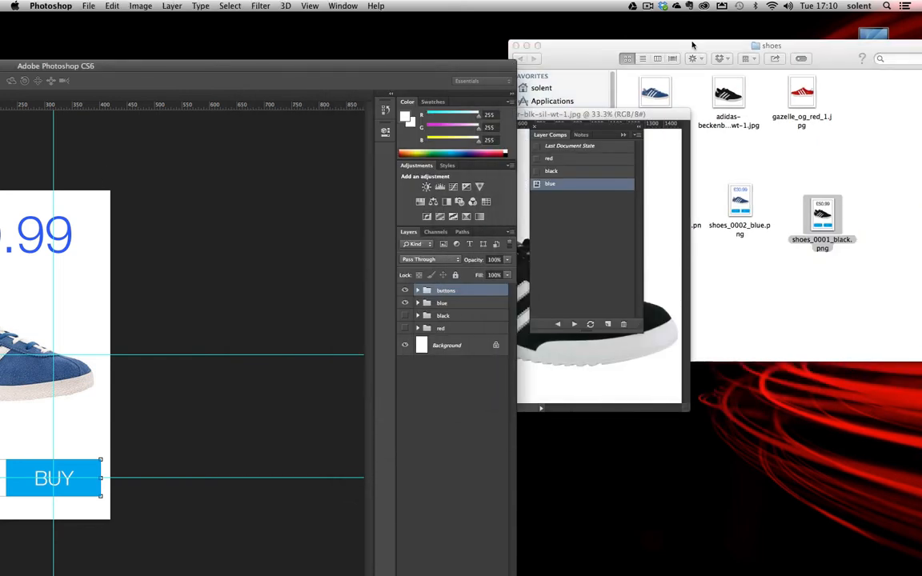
{"action": "double_click", "coordinate": [142, 68]}
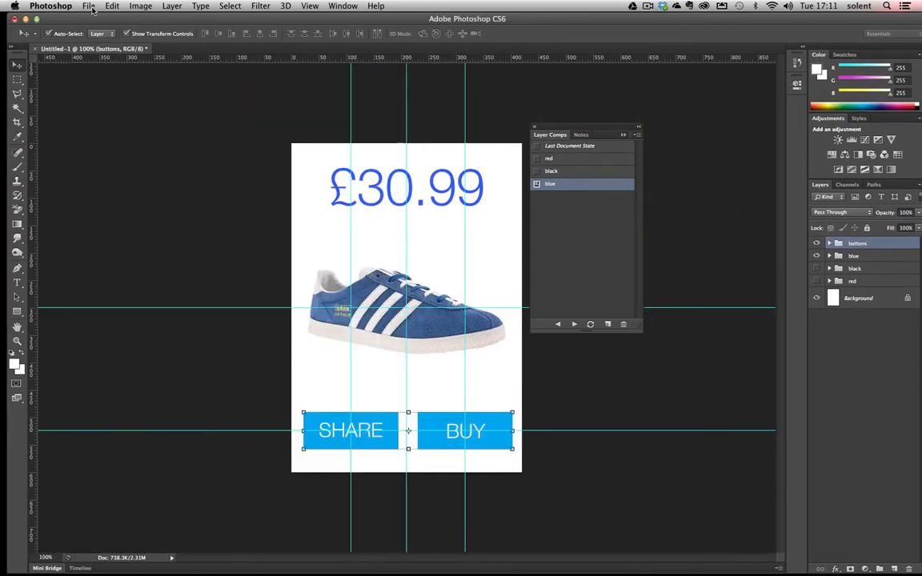
- Export all layer comps with Layer Comps to PDF, saving the presentation as shoes in the shoes folder
{"action": "left_click", "coordinate": [89, 6]}
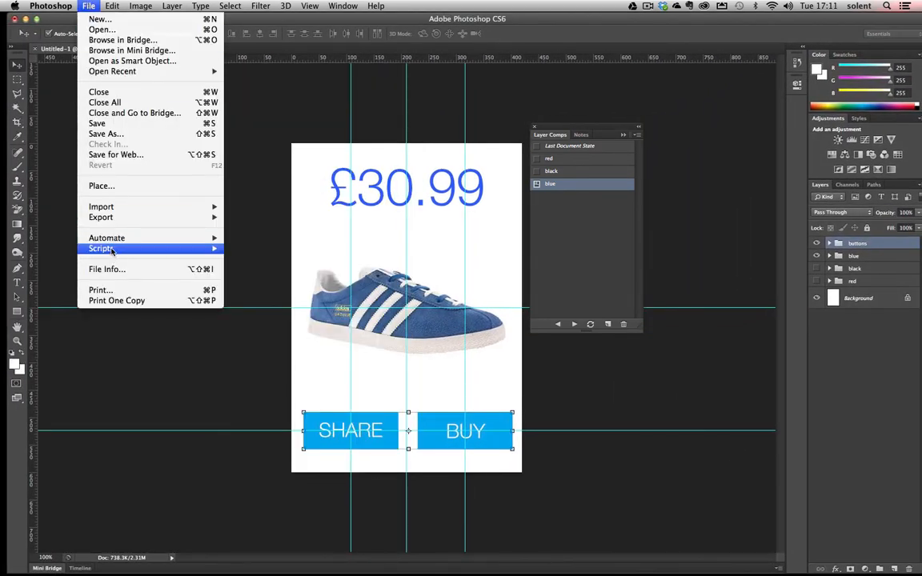
{"action": "mouse_move", "coordinate": [112, 251]}
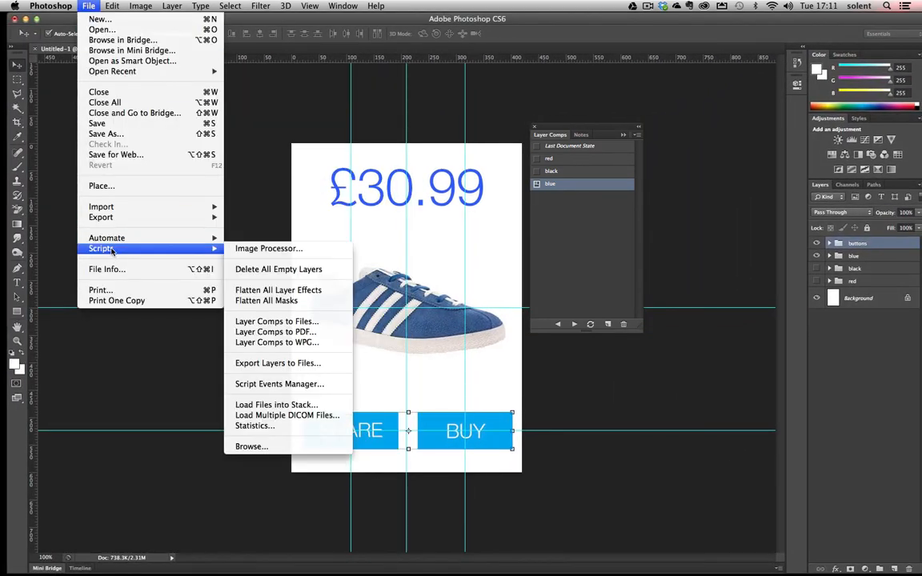
{"action": "left_click", "coordinate": [297, 331]}
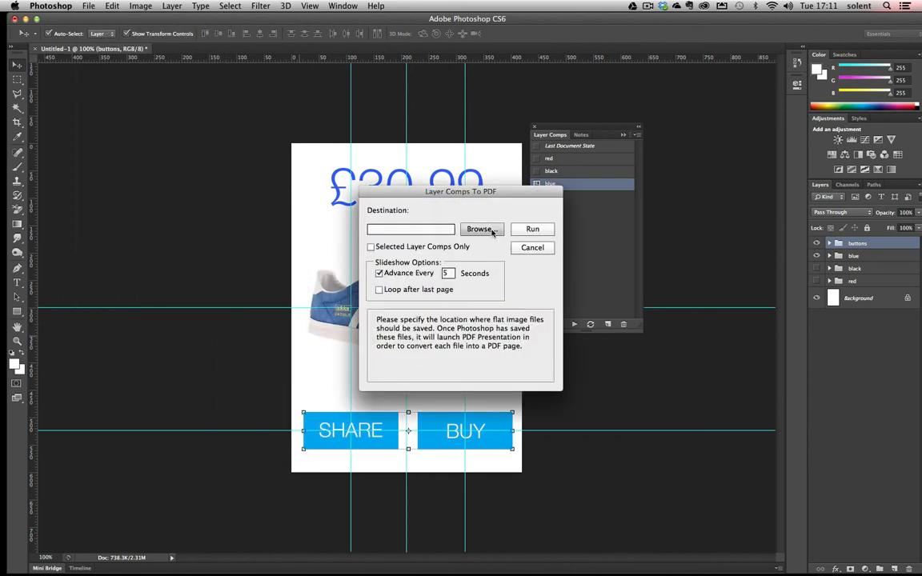
{"action": "left_click", "coordinate": [480, 230]}
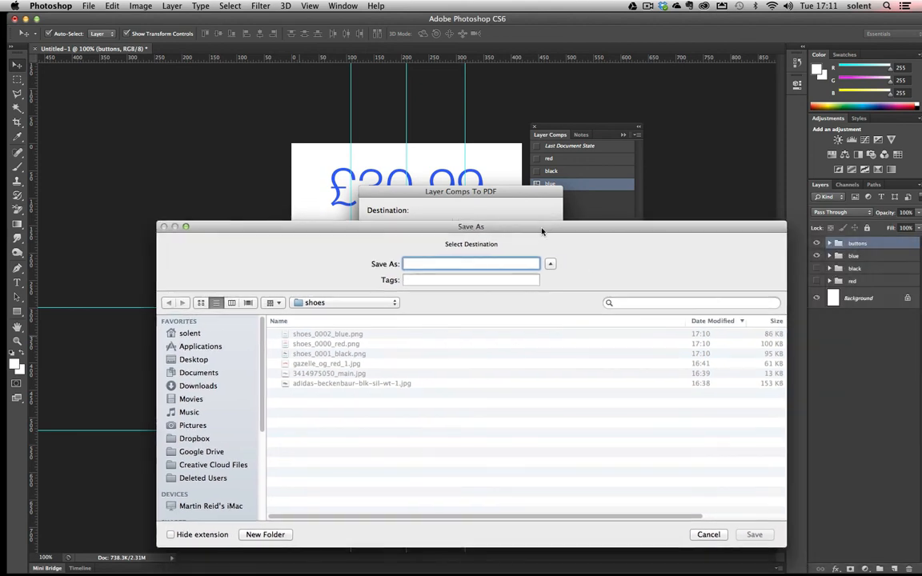
{"action": "type", "text": "s"}
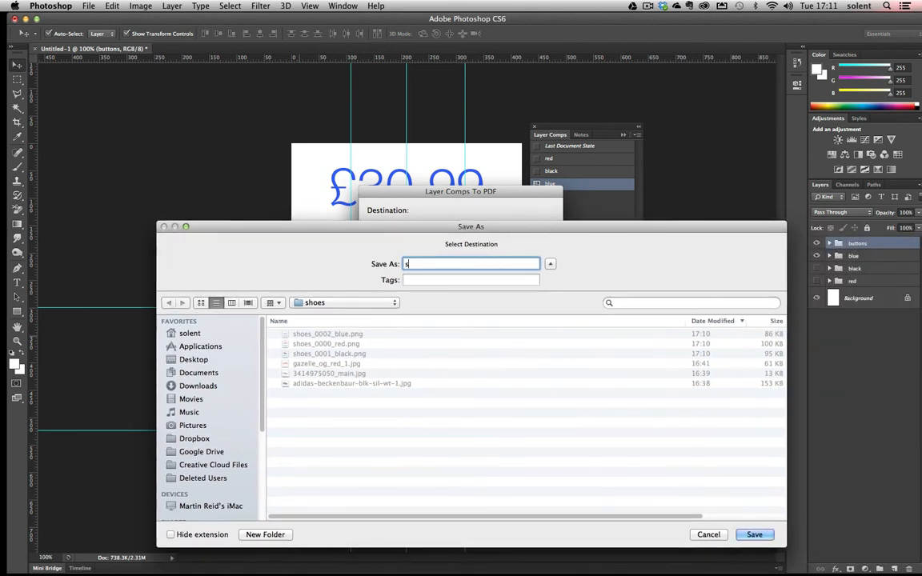
{"action": "type", "text": "hoes"}
{"action": "left_click", "coordinate": [754, 534]}
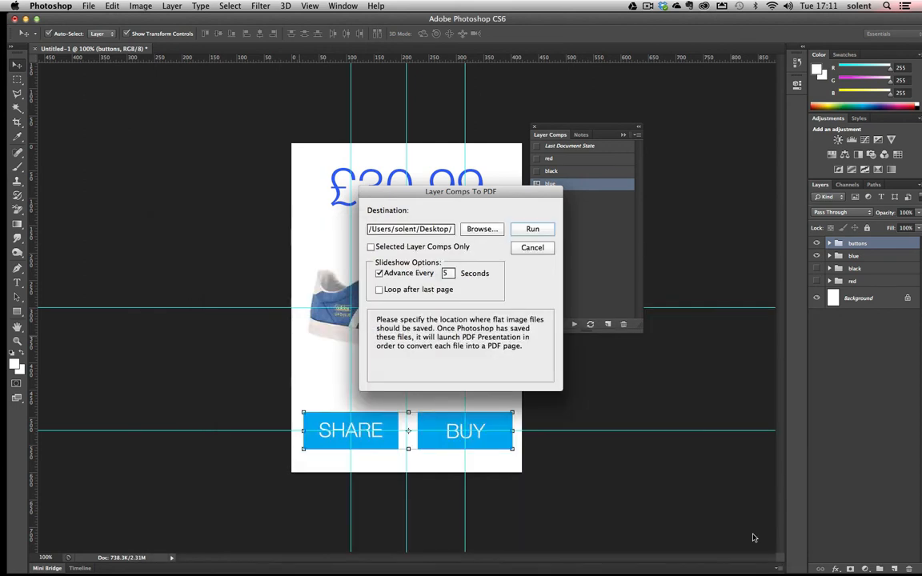
{"action": "left_click", "coordinate": [532, 230]}
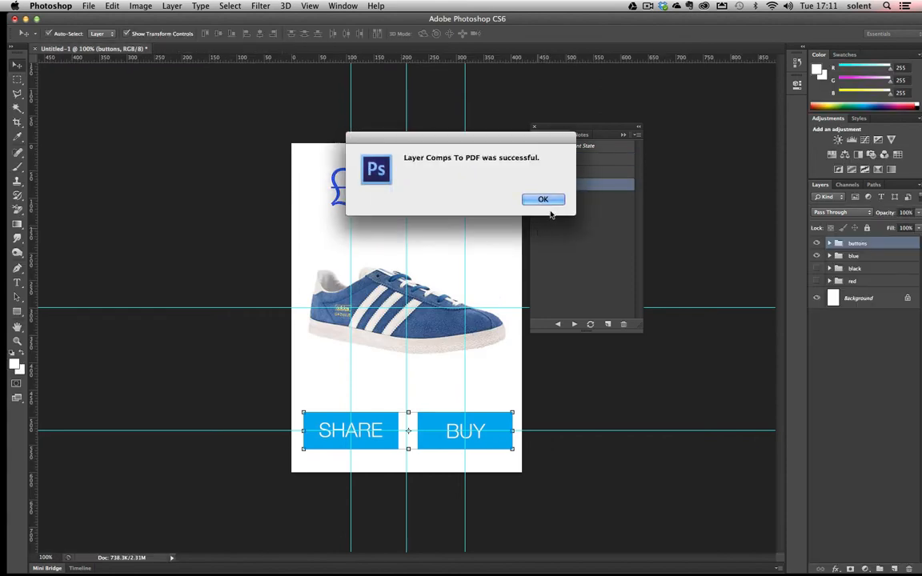
{"action": "left_click", "coordinate": [548, 199]}
- Move the Photoshop window aside, switch to the shoes folder in Finder and open shoes.pdf in Acrobat
{"action": "left_click_drag", "start_coordinate": [758, 20], "coordinate": [348, 113]}
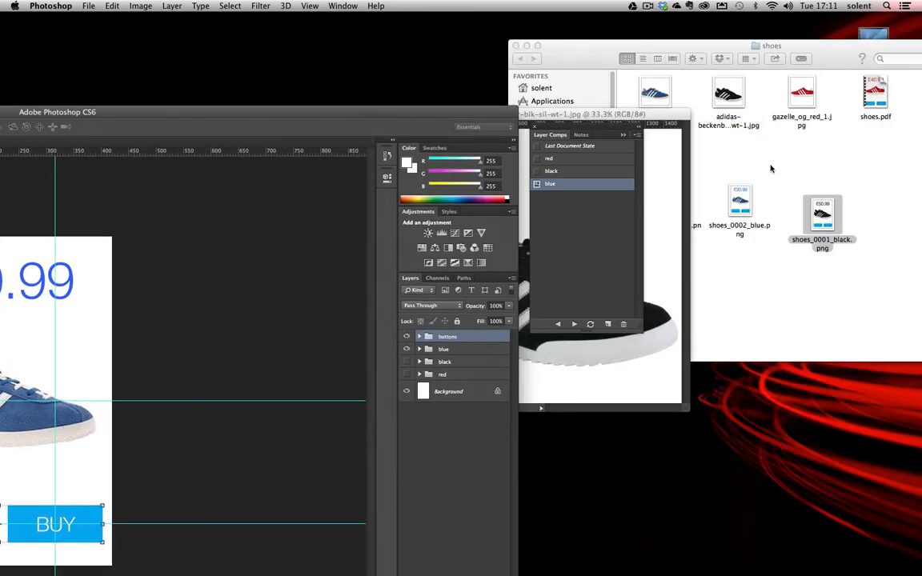
{"action": "left_click", "coordinate": [865, 231]}
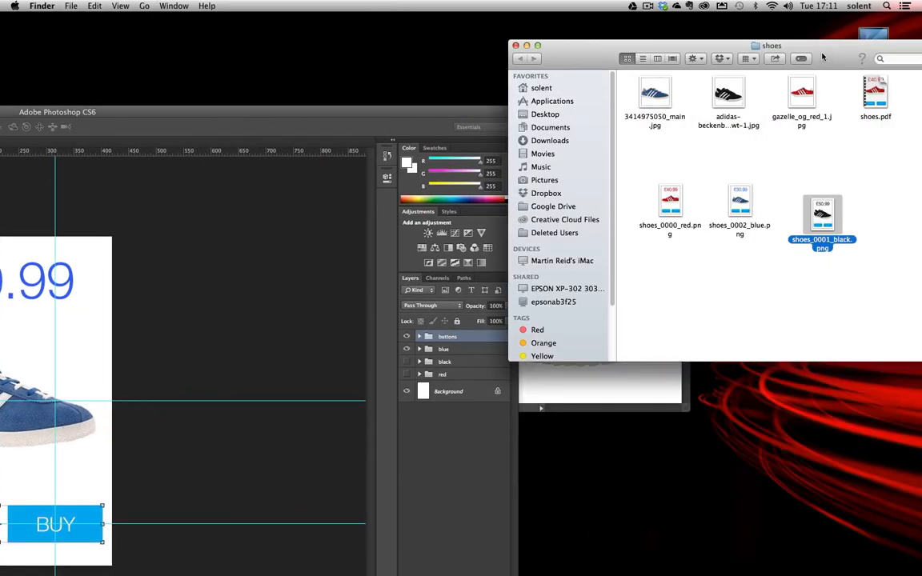
{"action": "left_click_drag", "start_coordinate": [739, 48], "coordinate": [406, 92]}
{"action": "double_click", "coordinate": [544, 137]}
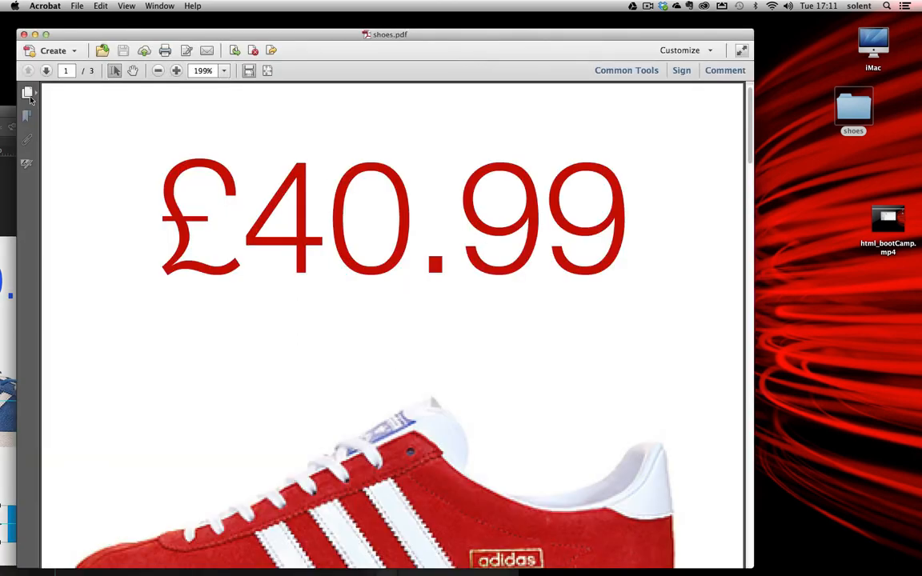
- Show the page thumbnails of shoes.pdf and reduce the page view to 75% so a whole page fits
{"action": "left_click", "coordinate": [26, 94]}
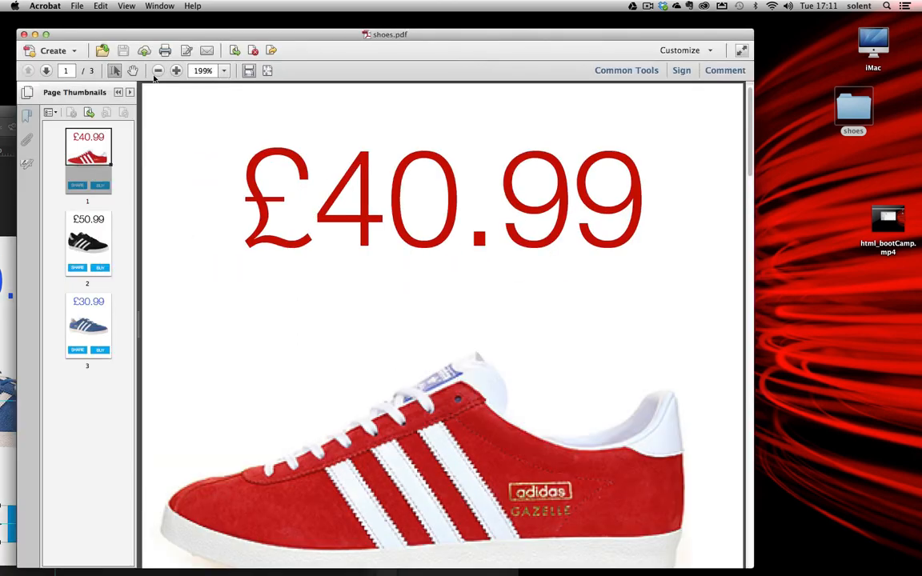
{"action": "left_click", "coordinate": [158, 71]}
{"action": "left_click", "coordinate": [158, 71]}
{"action": "left_click", "coordinate": [157, 71]}
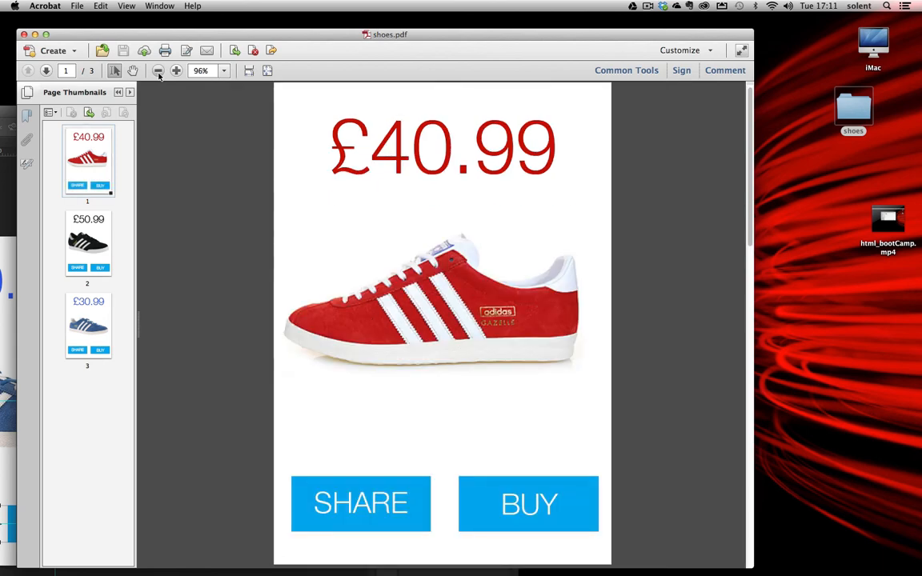
{"action": "left_click", "coordinate": [157, 71]}
- Examine the black, blue and red shoe pages of the exported PDF, going back and forth through the document
{"action": "left_click", "coordinate": [86, 232]}
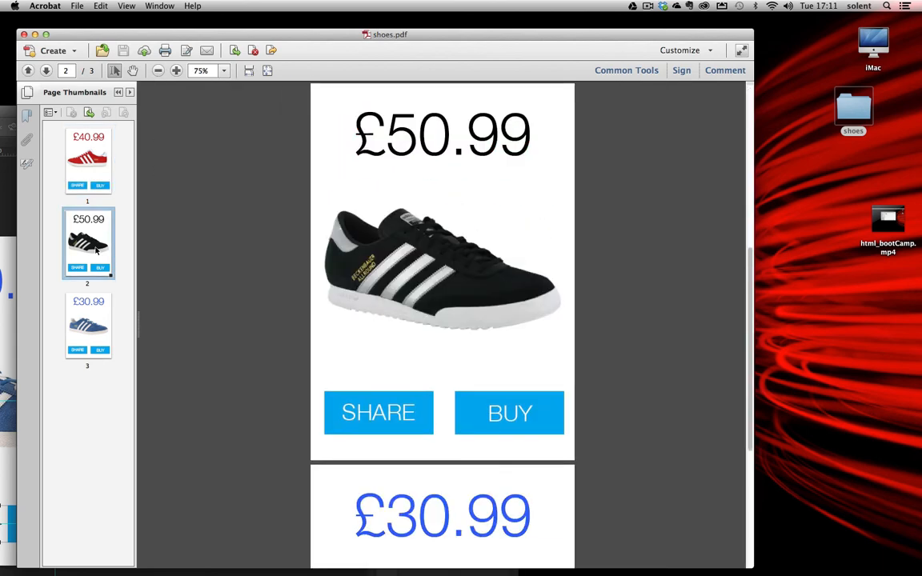
{"action": "left_click", "coordinate": [88, 320]}
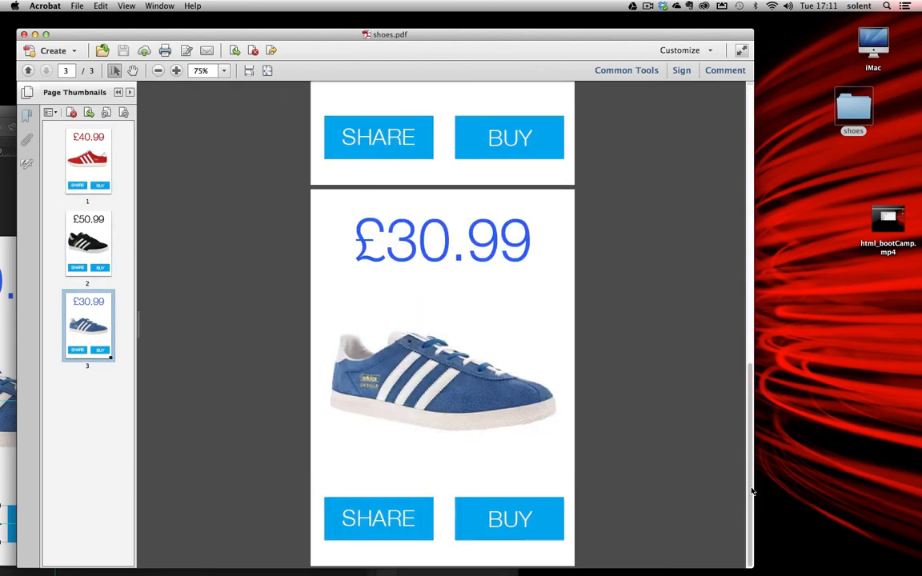
{"action": "scroll", "coordinate": [677, 436], "scroll_direction": "up", "scroll_amount": 5}
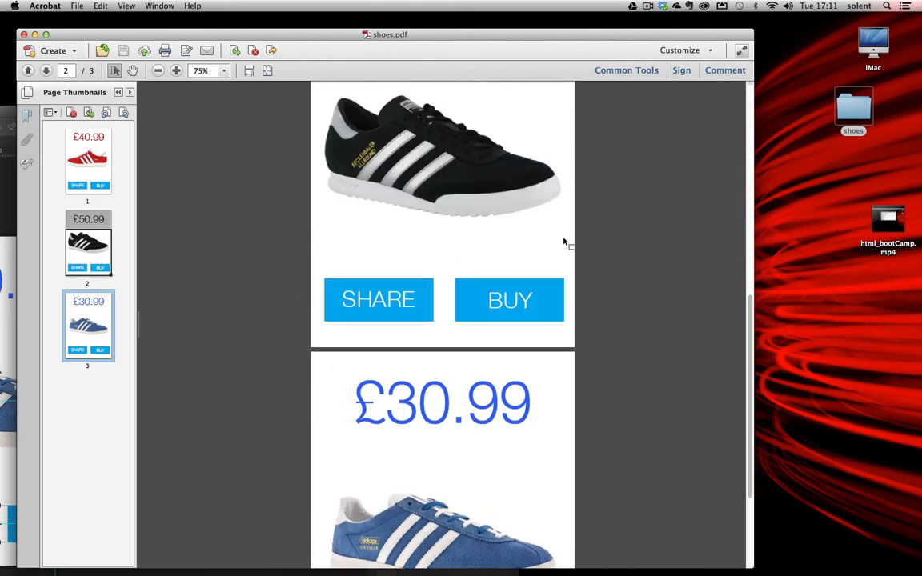
{"action": "scroll", "coordinate": [565, 242], "scroll_direction": "up", "scroll_amount": 5}
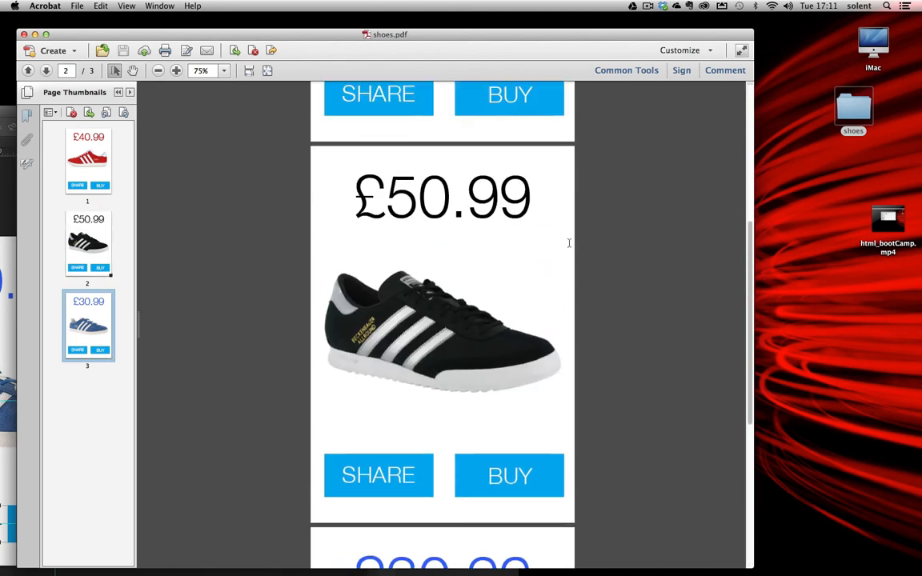
{"action": "scroll", "coordinate": [567, 244], "scroll_direction": "up", "scroll_amount": 5}
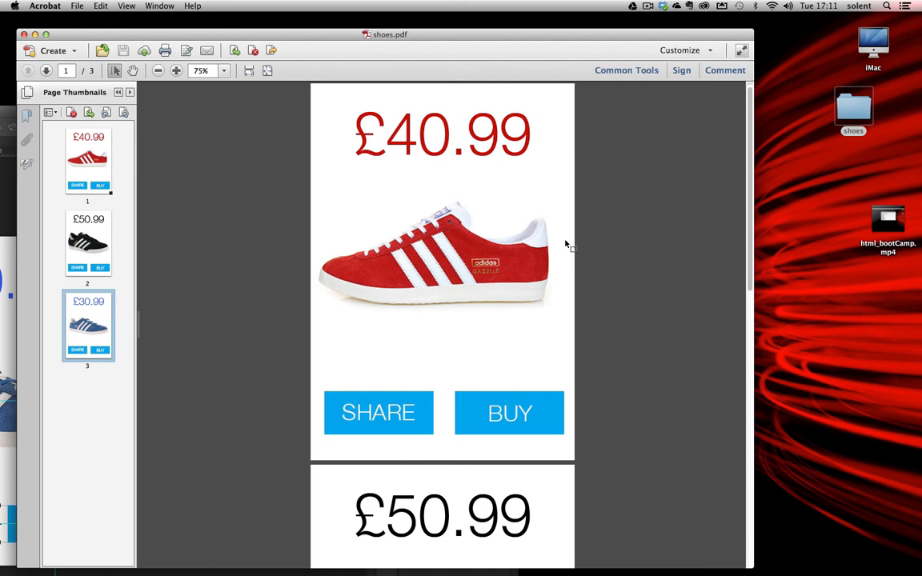
{"action": "scroll", "coordinate": [565, 244], "scroll_direction": "down", "scroll_amount": 8}
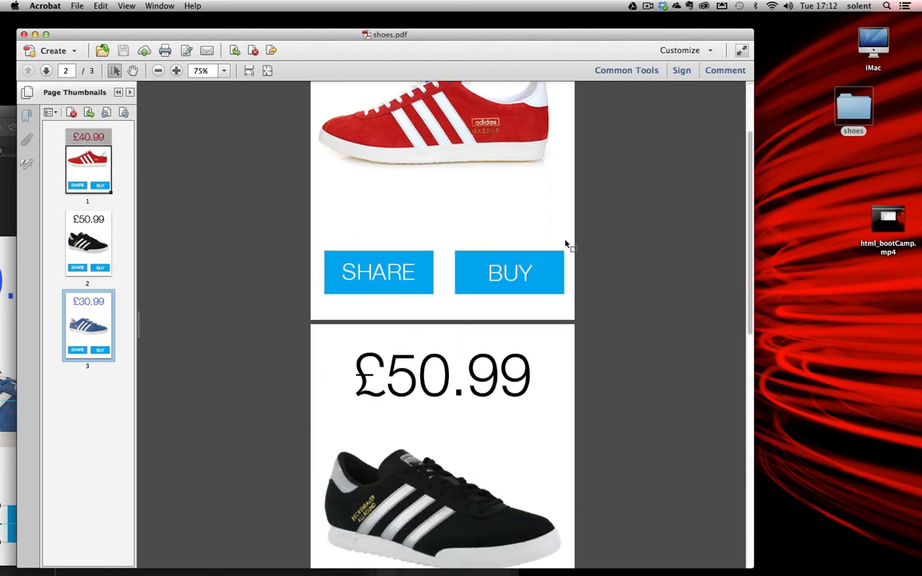
{"action": "scroll", "coordinate": [565, 244], "scroll_direction": "down", "scroll_amount": 9}
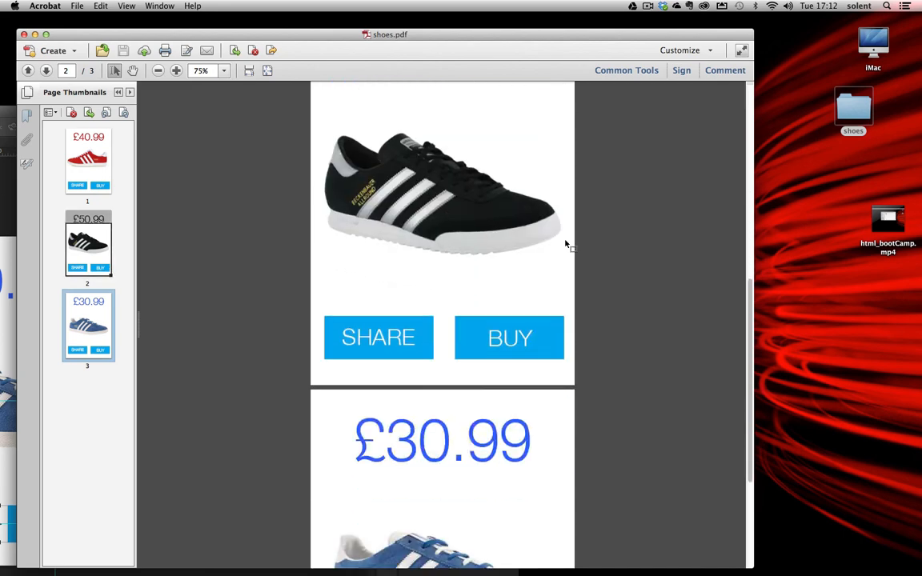
{"action": "scroll", "coordinate": [566, 245], "scroll_direction": "down", "scroll_amount": 2}
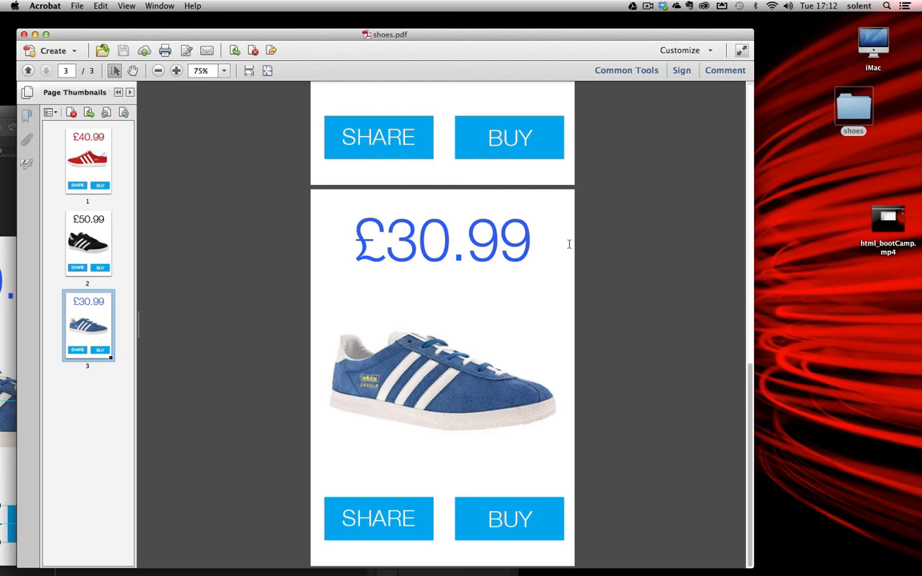
{"action": "scroll", "coordinate": [569, 244], "scroll_direction": "up", "scroll_amount": 10}
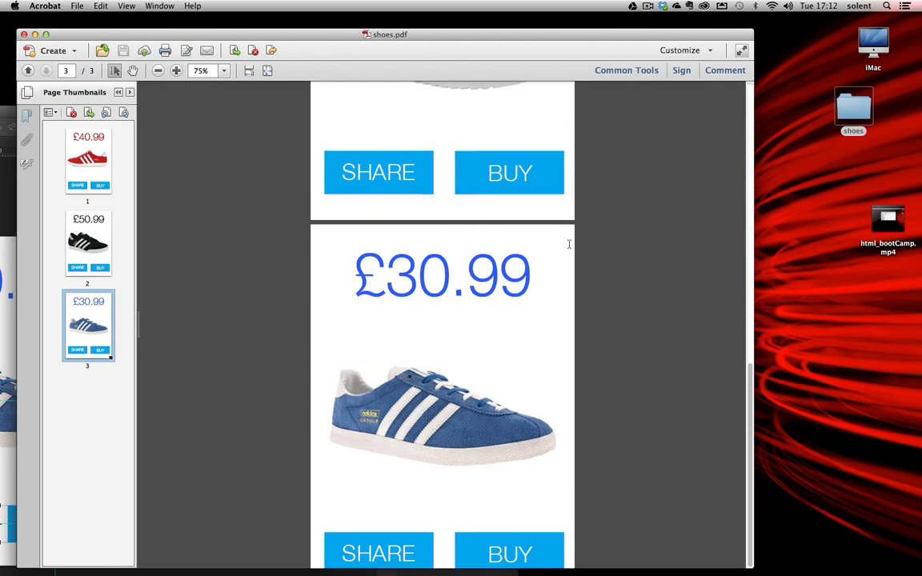
{"action": "scroll", "coordinate": [570, 244], "scroll_direction": "up", "scroll_amount": 6}
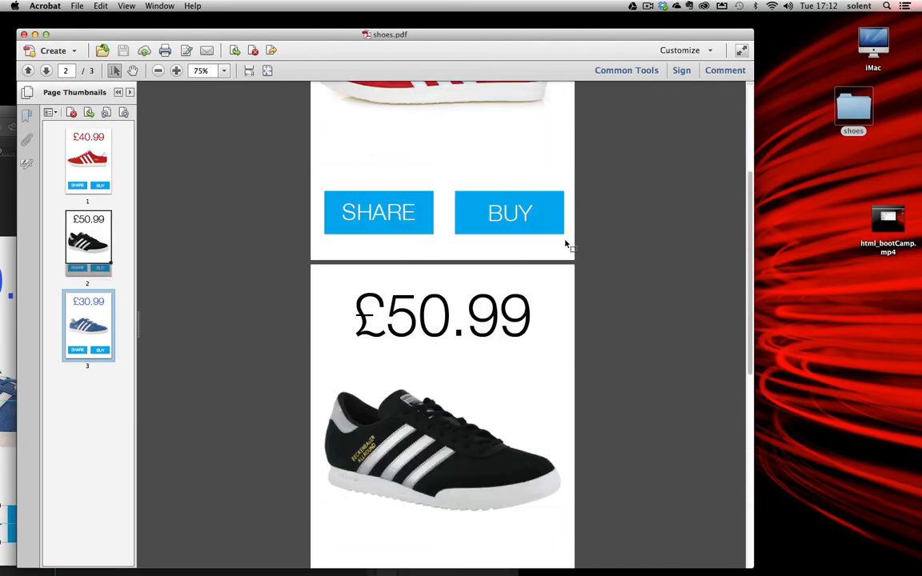